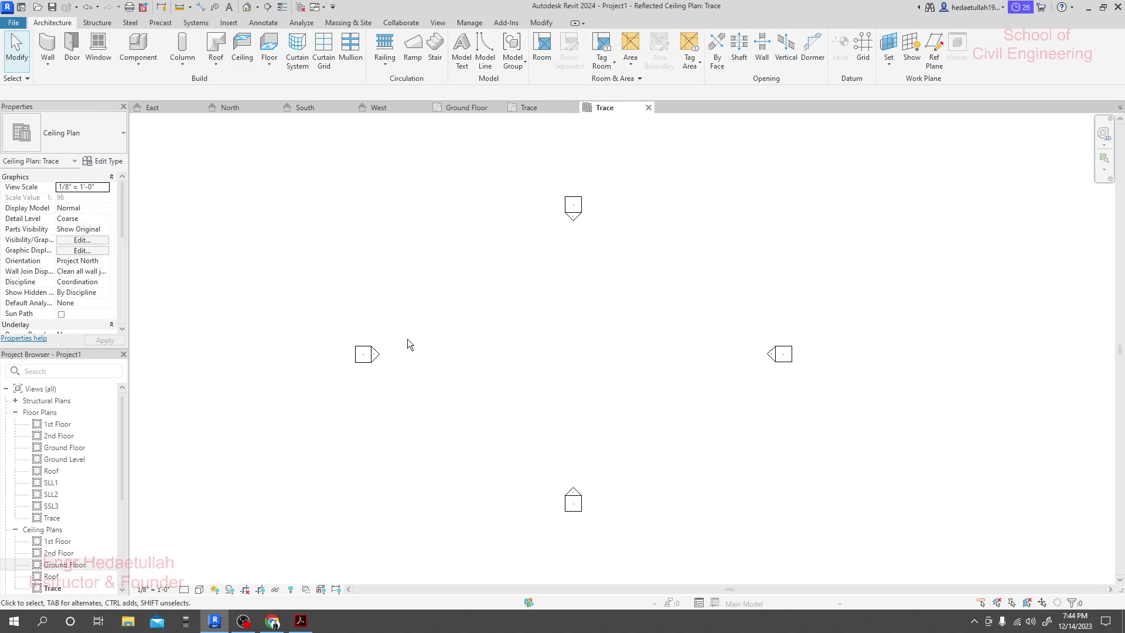
Step: Close every open view except the Trace ceiling plan
scroll(67, 434, down, 2)
scroll(67, 457, up, 2)
click(200, 107)
click(199, 107)
click(199, 107)
click(199, 108)
click(199, 107)
click(199, 107)
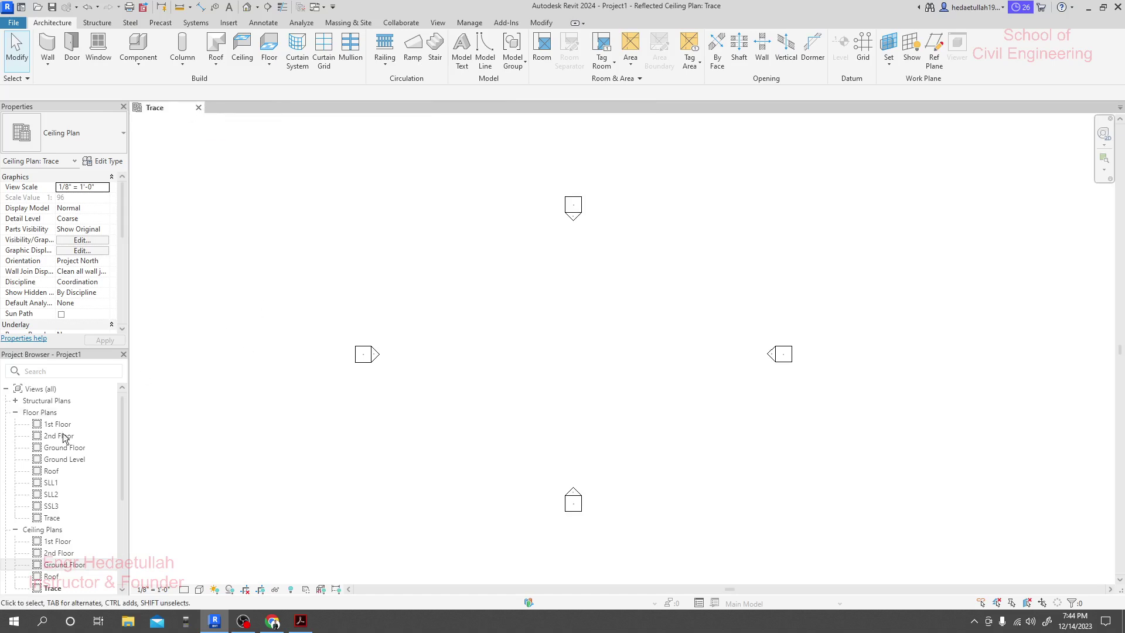
Step: Open the Ground Floor ceiling plan and close the Trace view
middle_drag(482, 320, 477, 322)
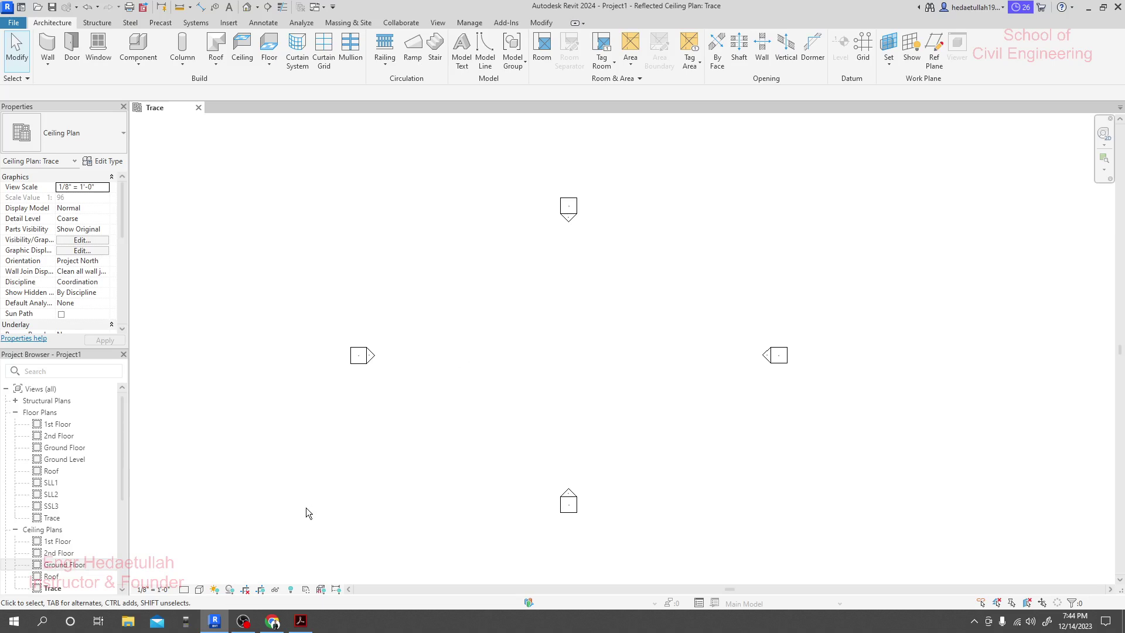
double_click(74, 565)
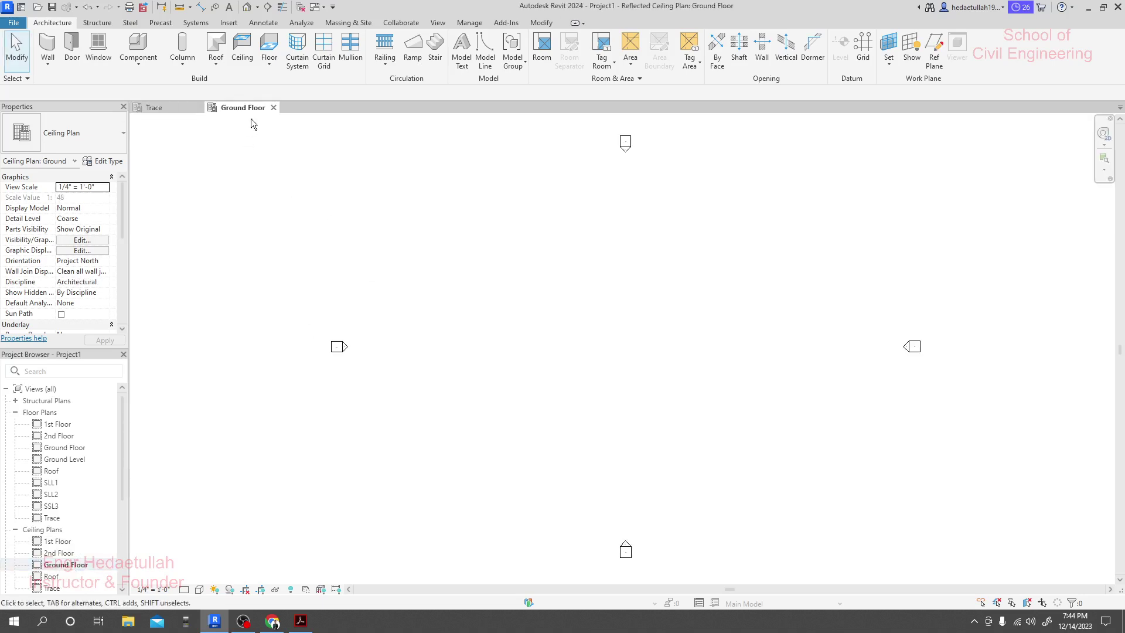
click(198, 108)
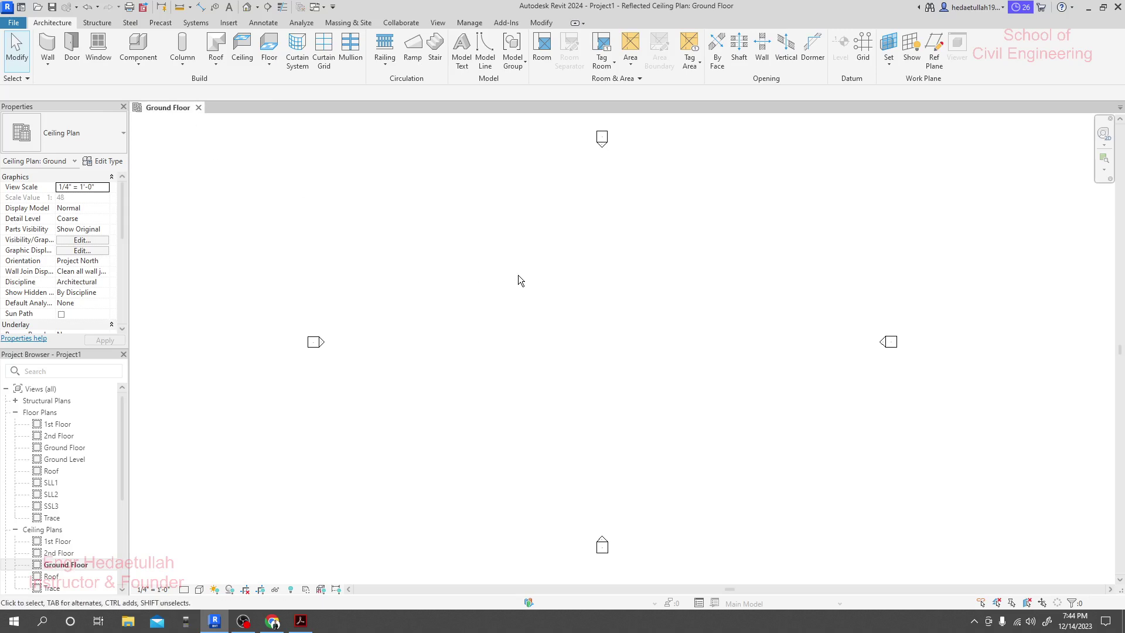
Step: Open the default 3D view and tile it beside the Ground Floor ceiling plan
click(438, 22)
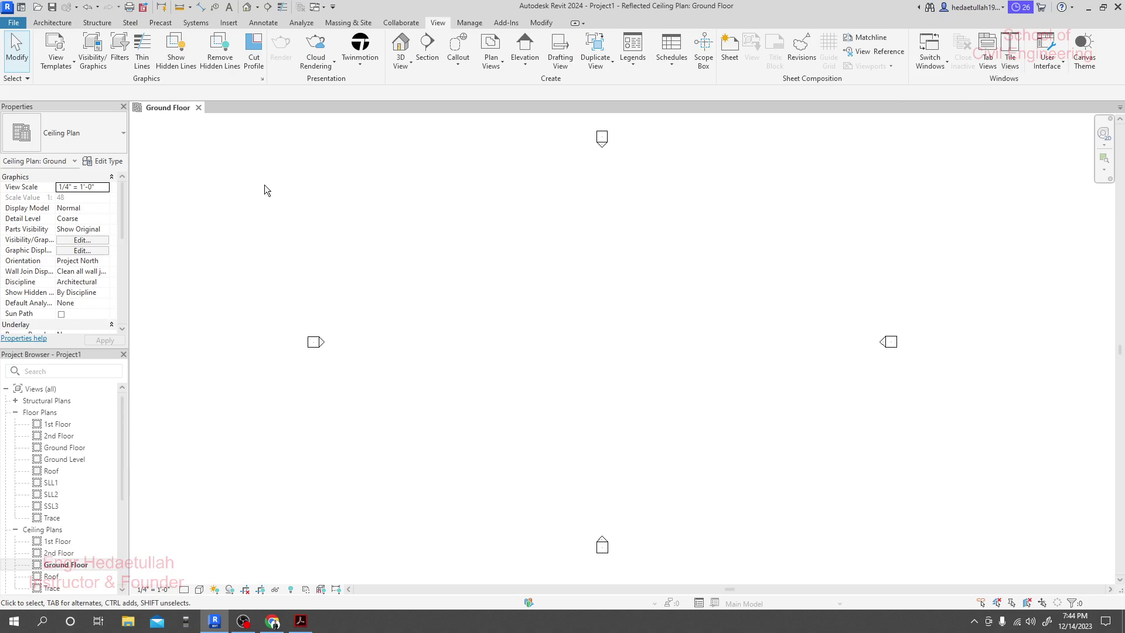
click(247, 7)
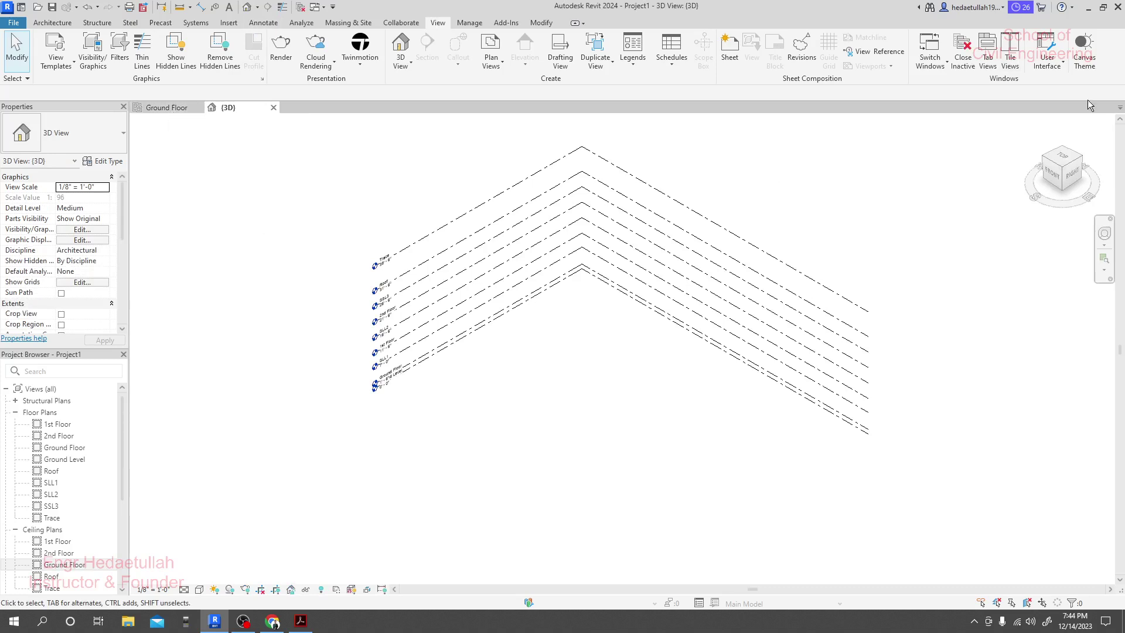
click(175, 110)
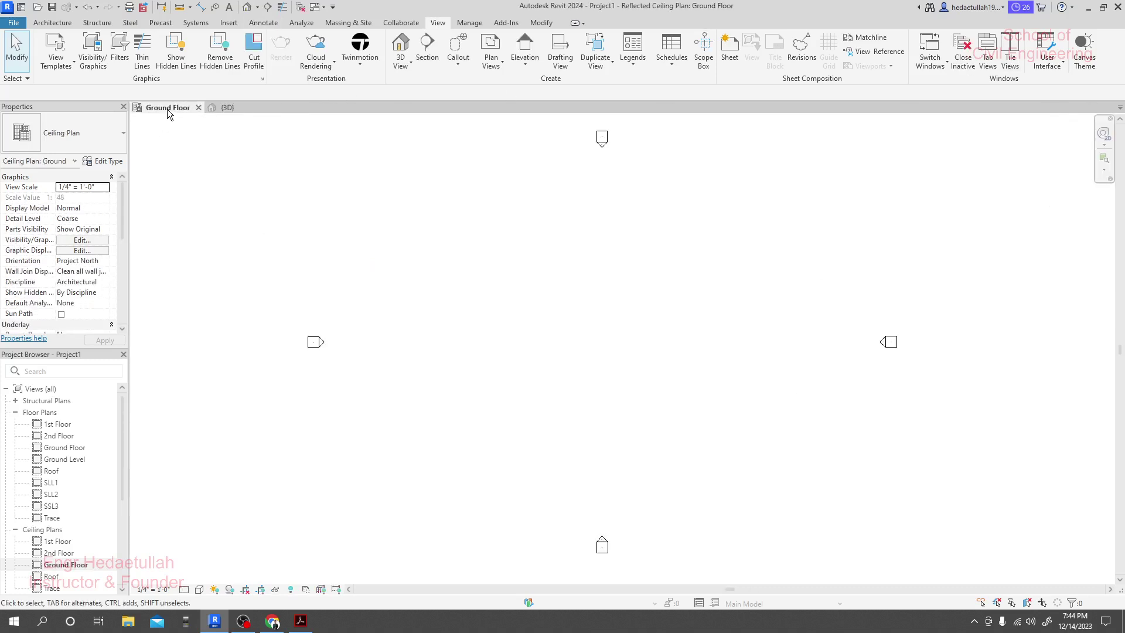
click(1011, 38)
click(776, 299)
middle_drag(791, 235, 701, 248)
drag(625, 282, 696, 282)
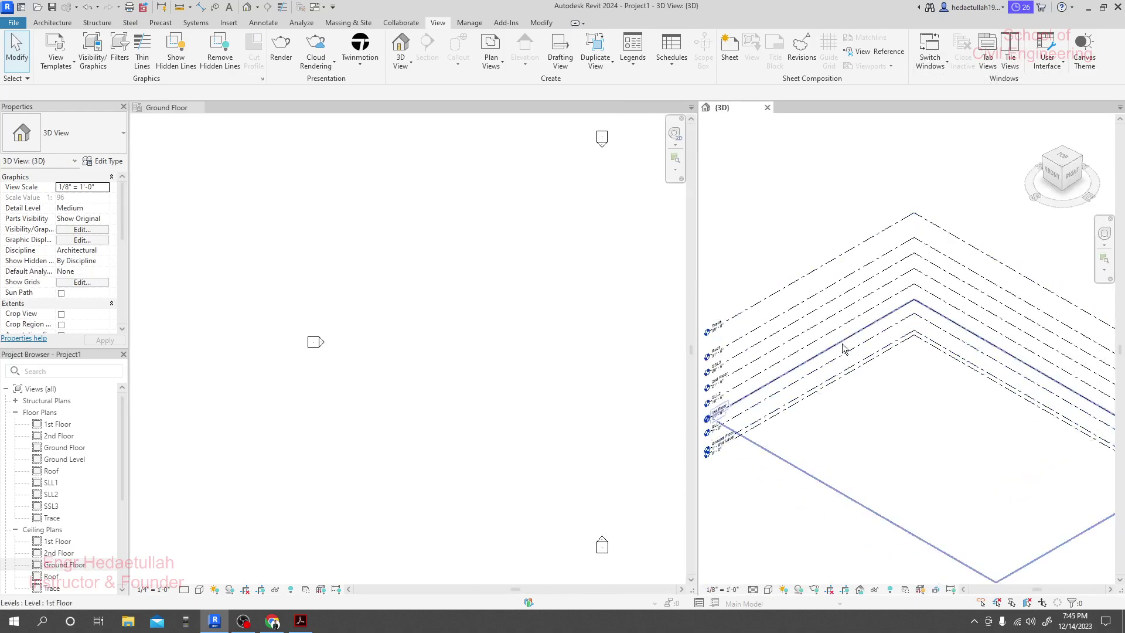
click(381, 343)
scroll(356, 349, down, 3)
middle_drag(357, 349, 303, 345)
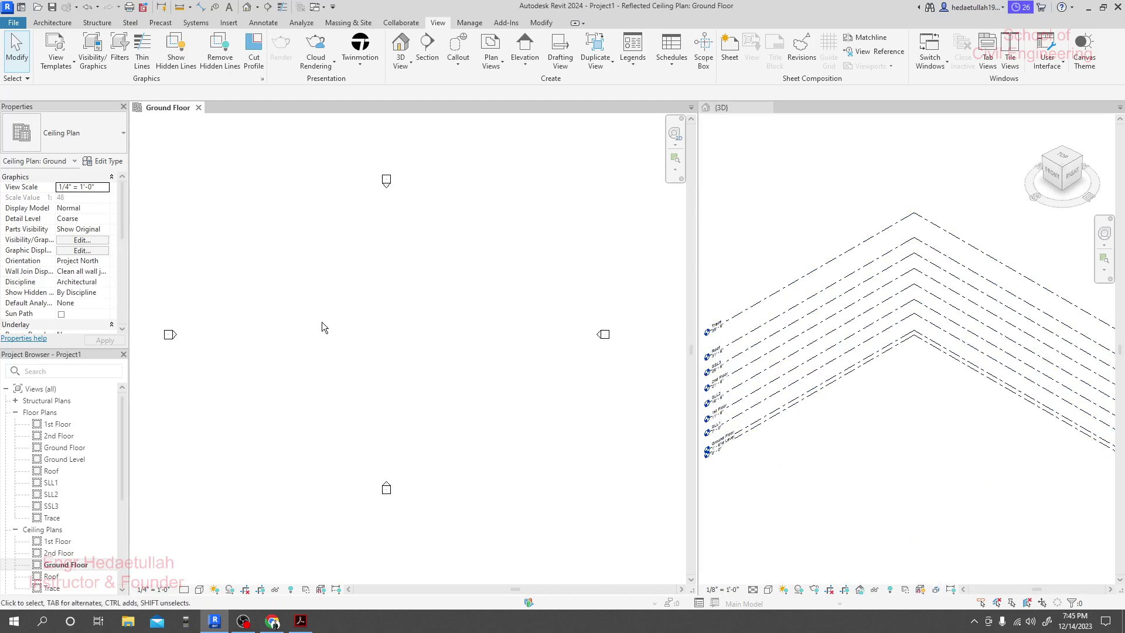
Step: Start placing an architectural wall in the Ground Floor ceiling plan
click(822, 392)
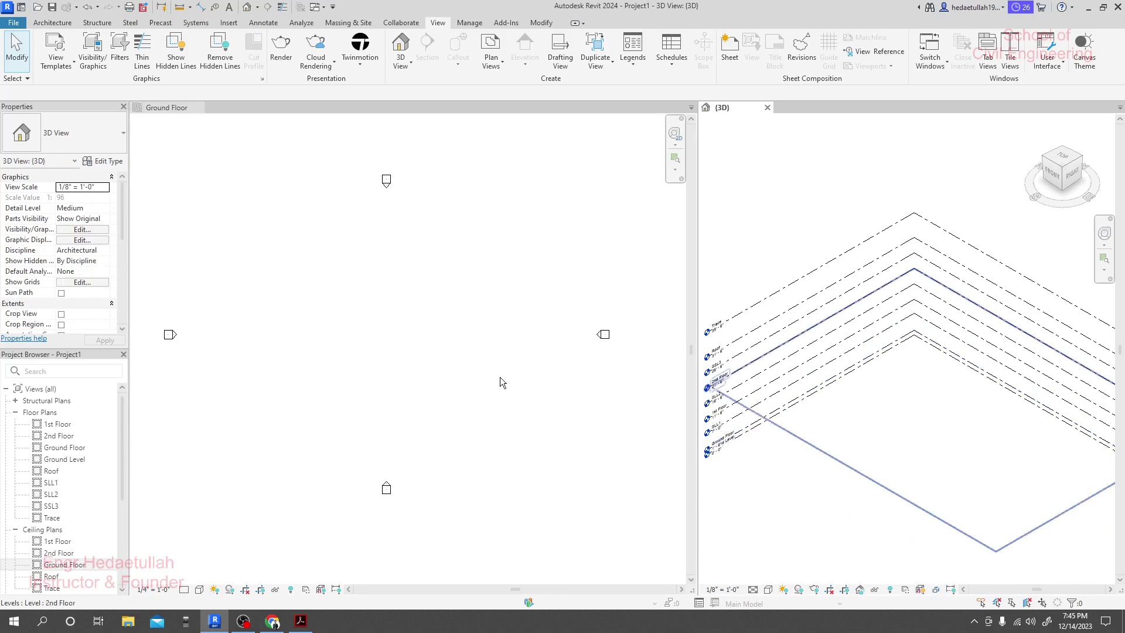
click(396, 379)
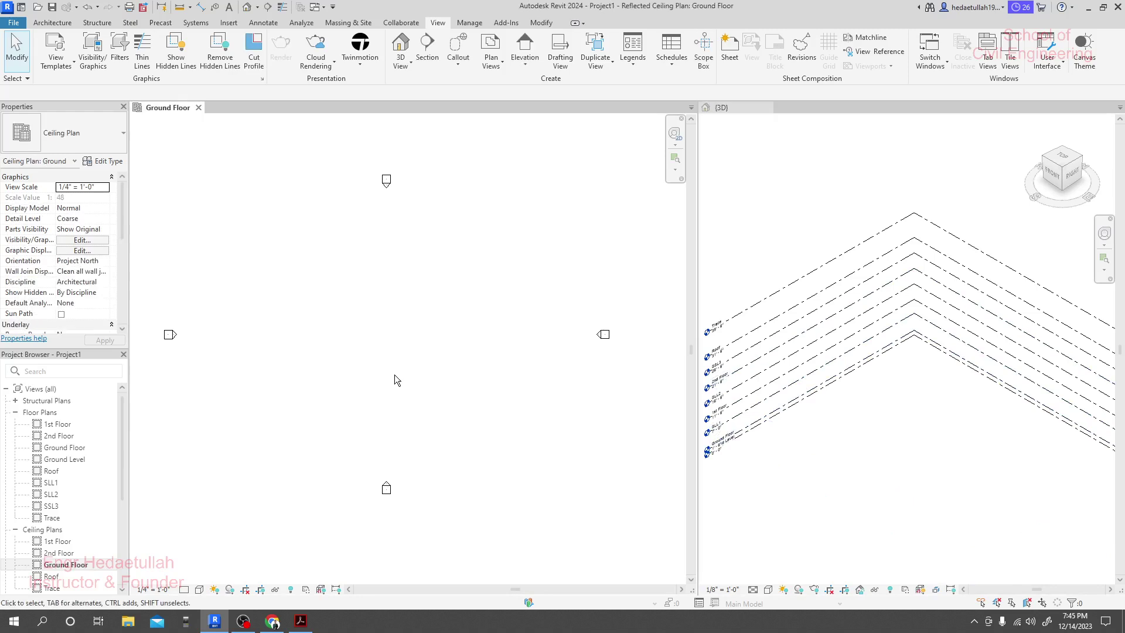
middle_drag(395, 367, 389, 367)
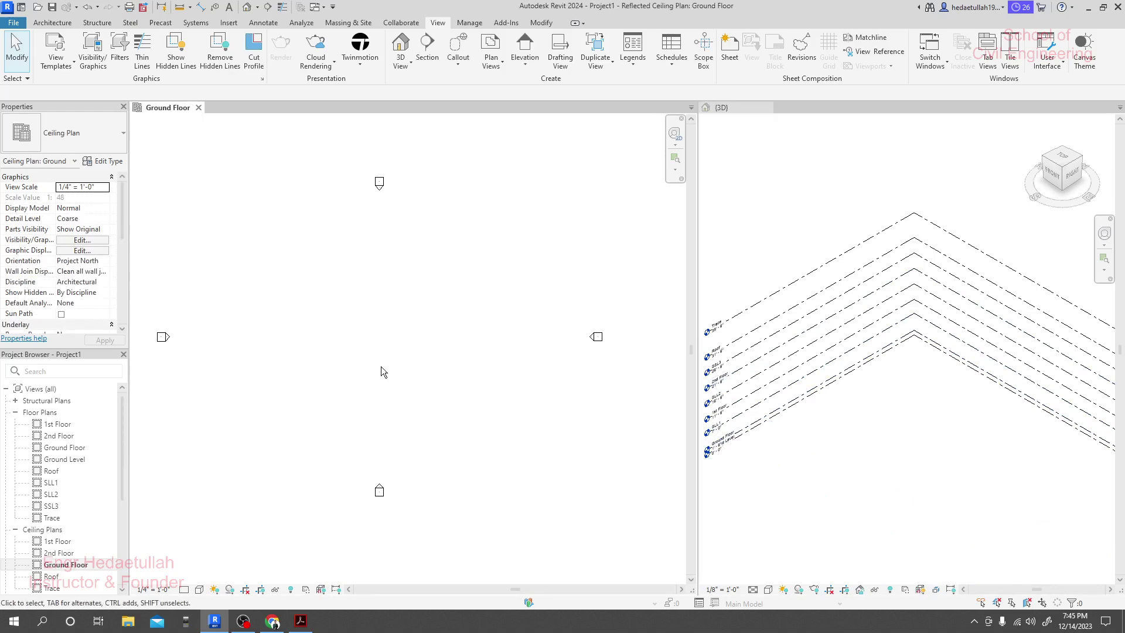
click(51, 21)
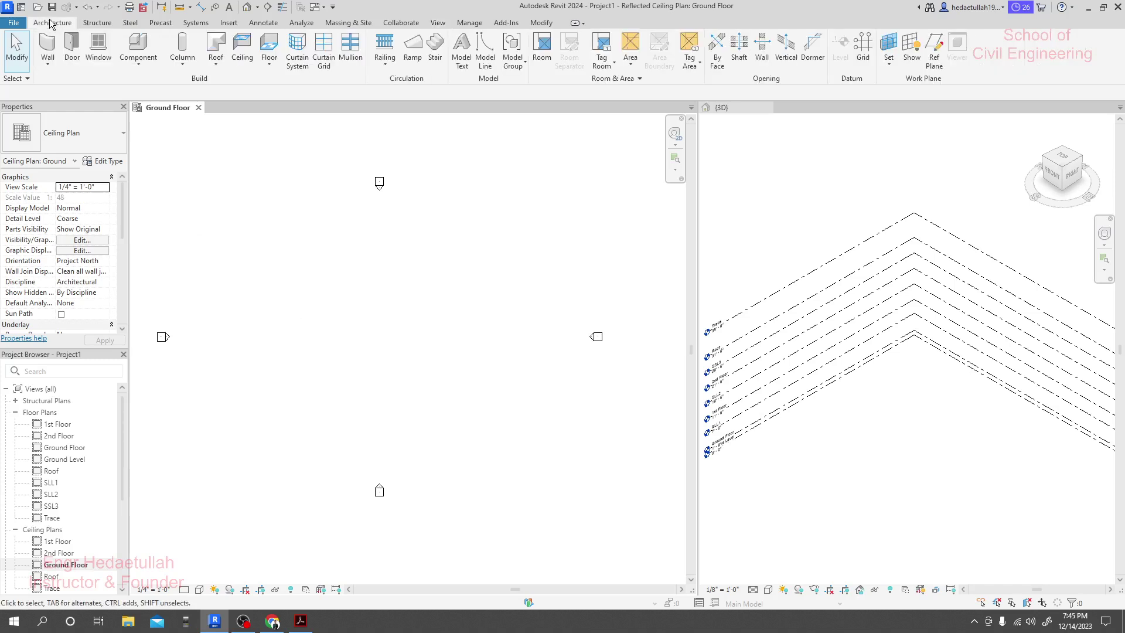
click(49, 67)
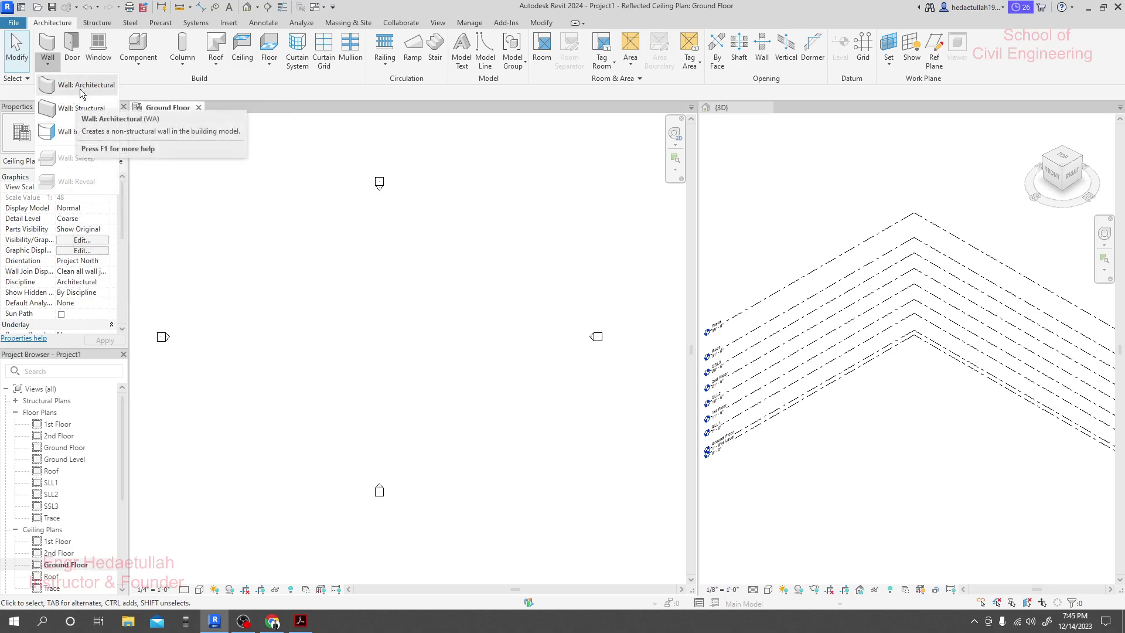
key(Escape)
key(w)
key(a)
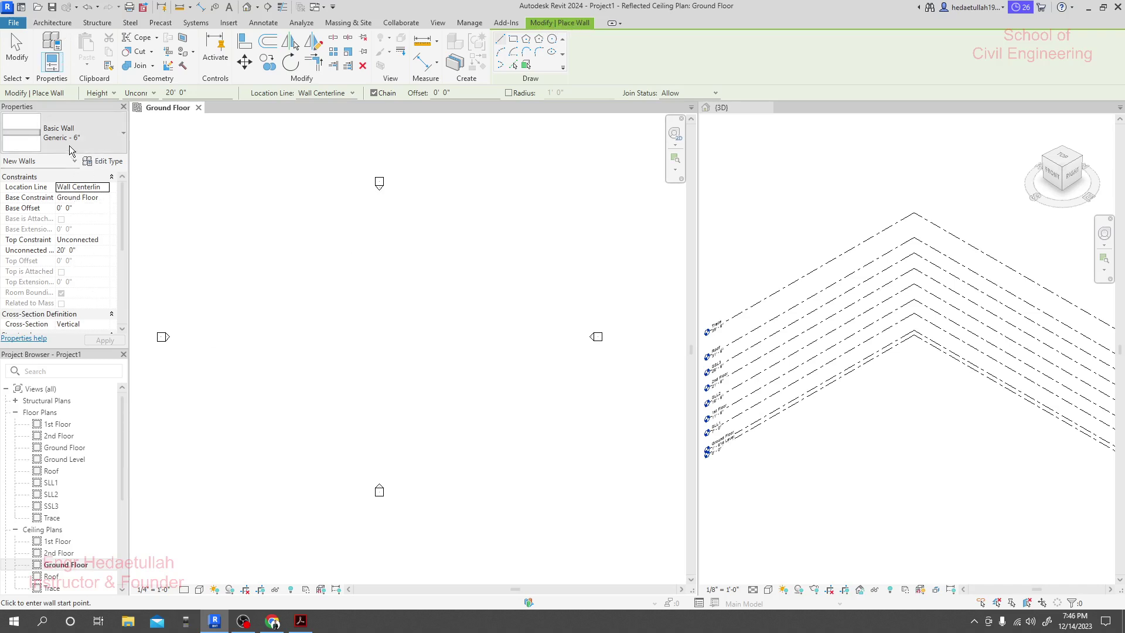
Step: Examine the new wall's instance properties and the available basic, curtain and stacked wall types
scroll(85, 262, down, 3)
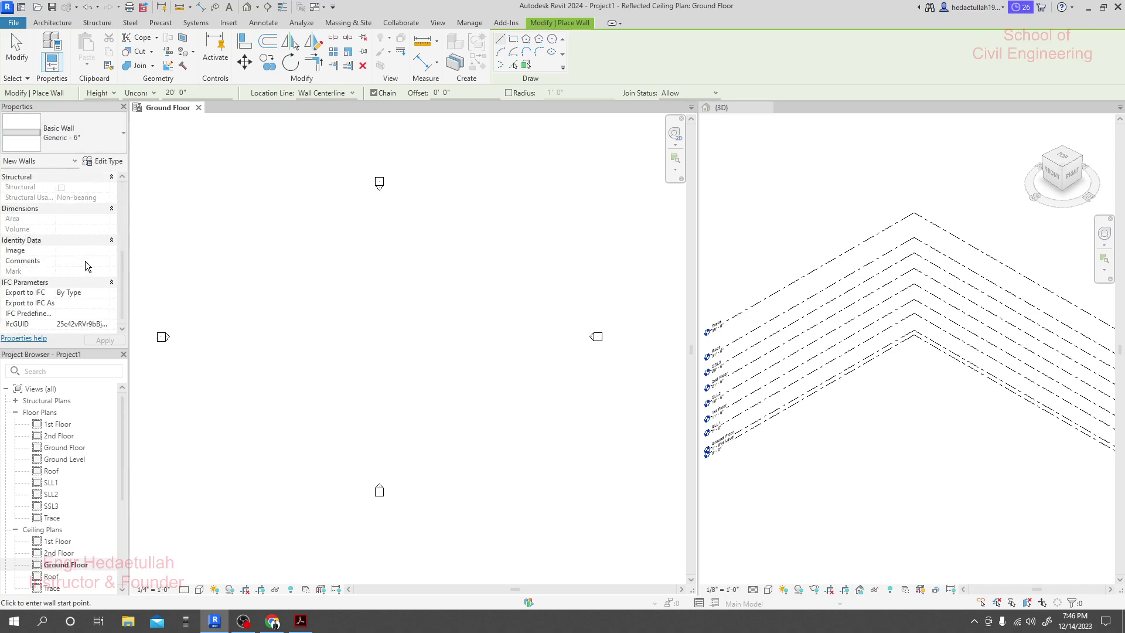
scroll(85, 261, up, 3)
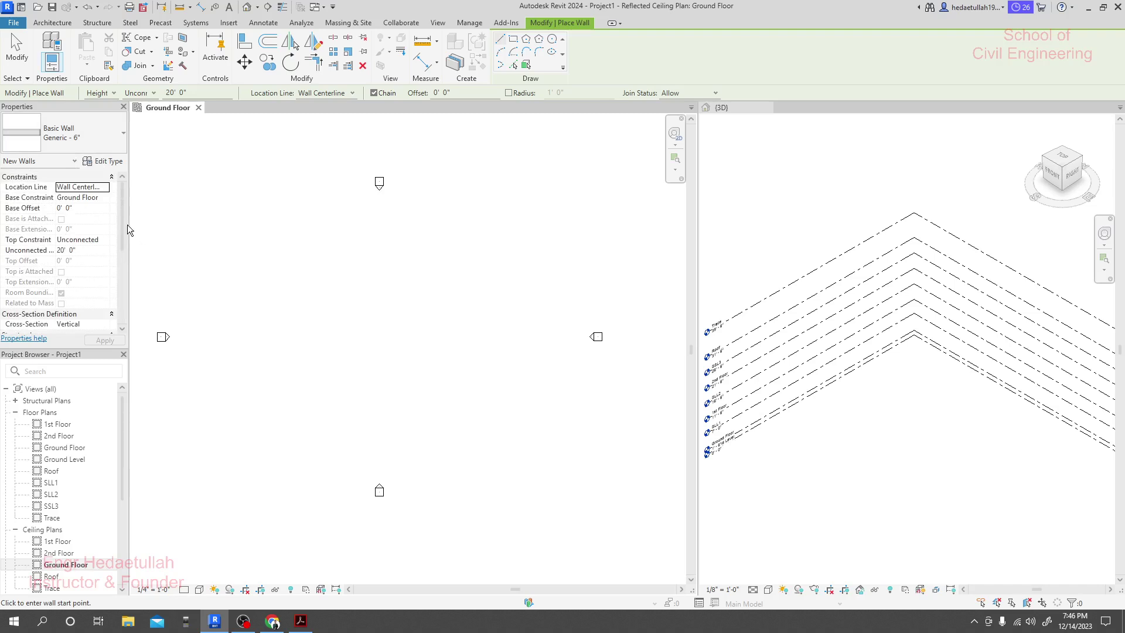
scroll(124, 223, down, 3)
scroll(120, 234, up, 3)
click(123, 133)
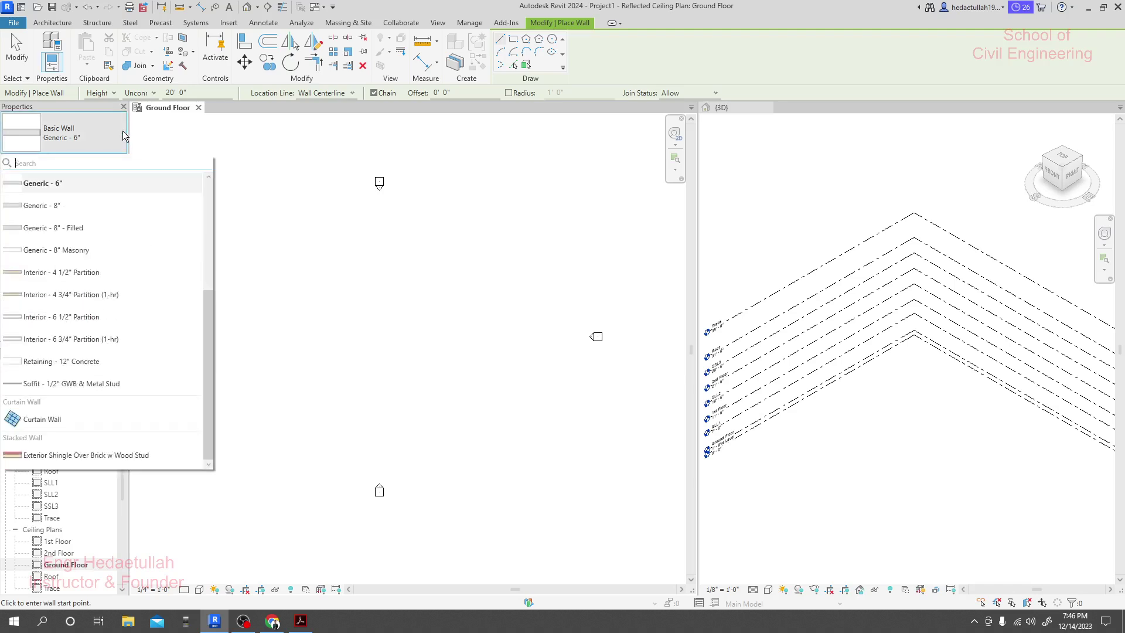
scroll(100, 280, up, 3)
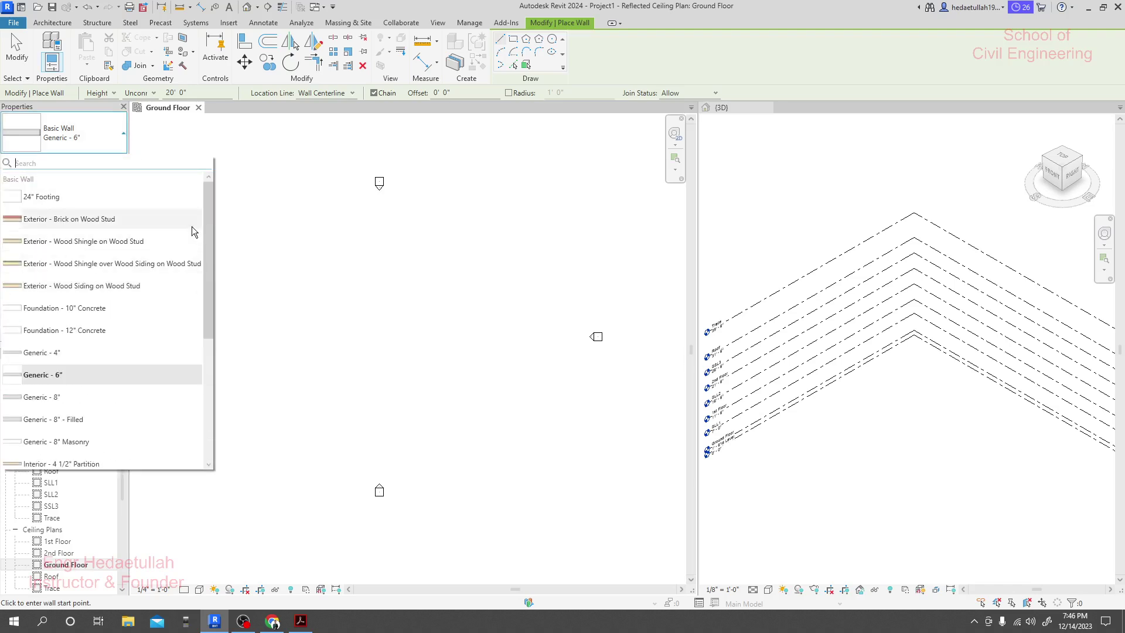
mouse_move(206, 237)
mouse_down()
mouse_move(211, 374)
mouse_move(207, 217)
mouse_up()
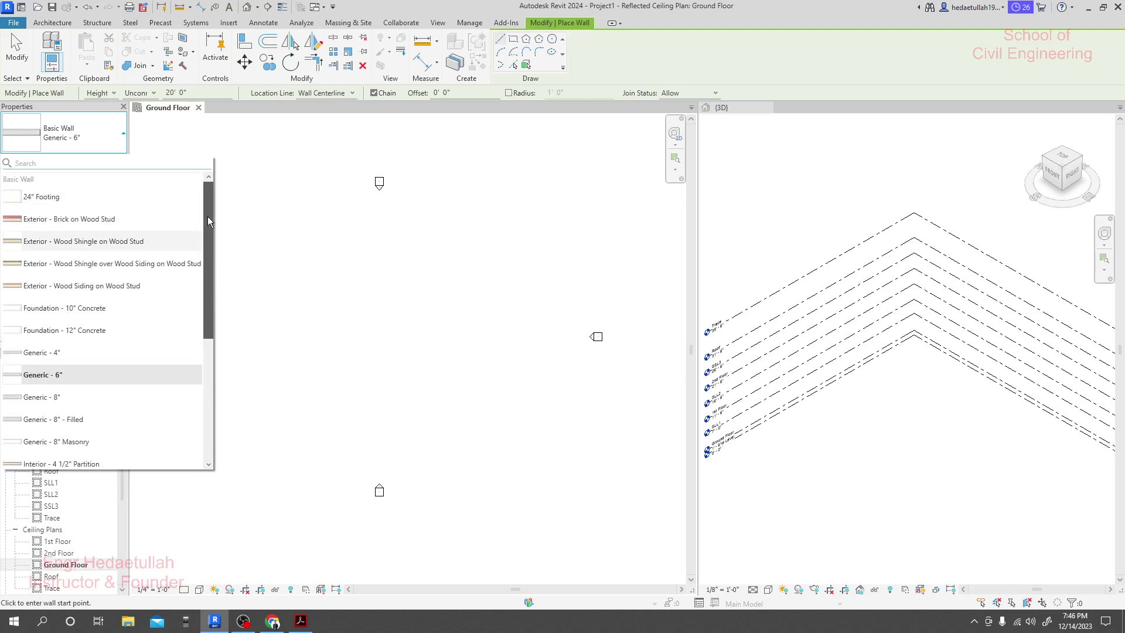
scroll(128, 296, down, 3)
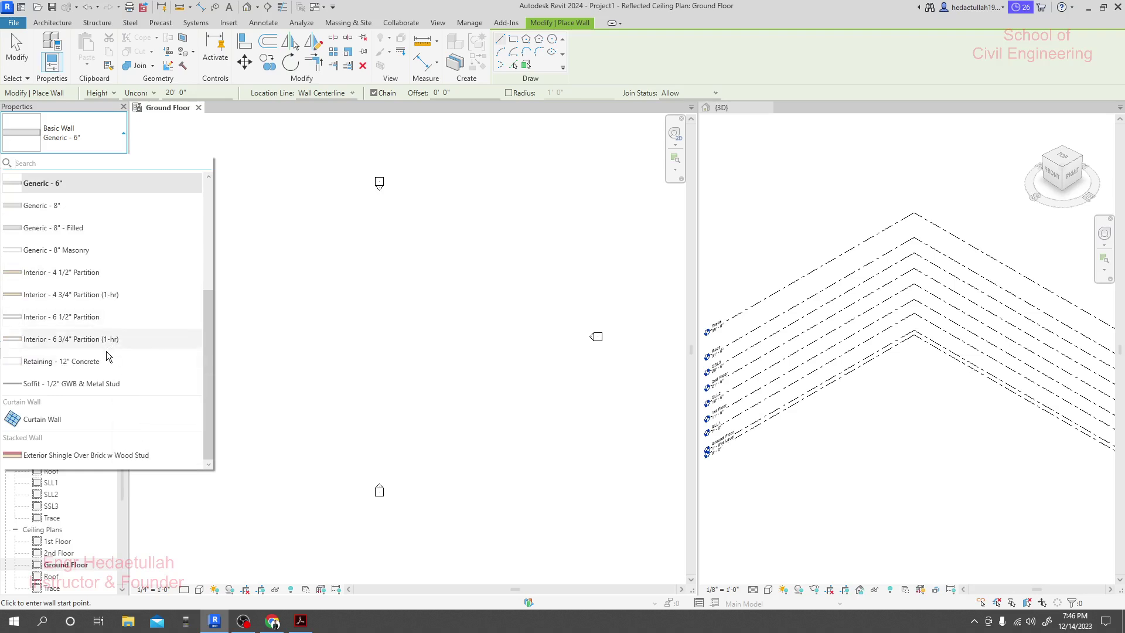
scroll(114, 342, up, 3)
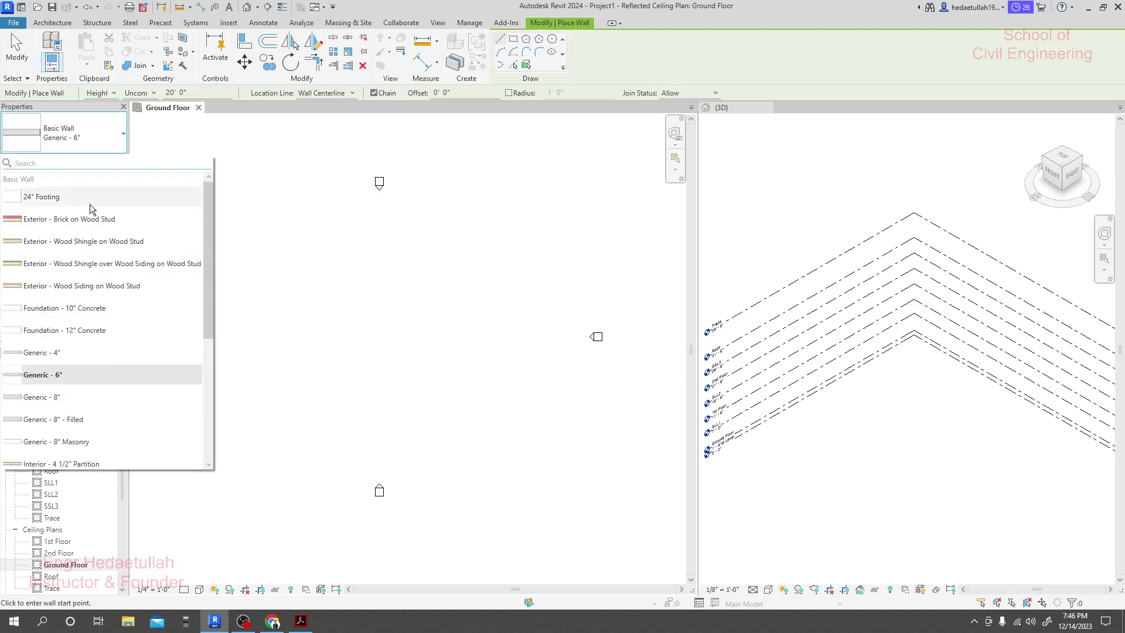
scroll(95, 305, down, 3)
scroll(94, 295, up, 3)
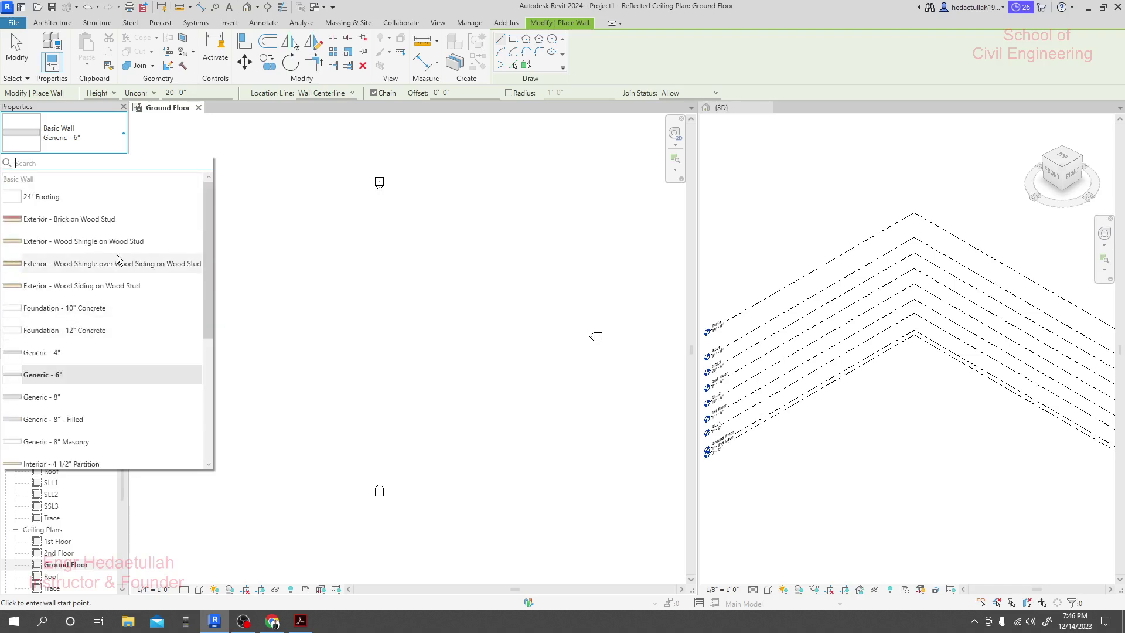
scroll(119, 267, down, 3)
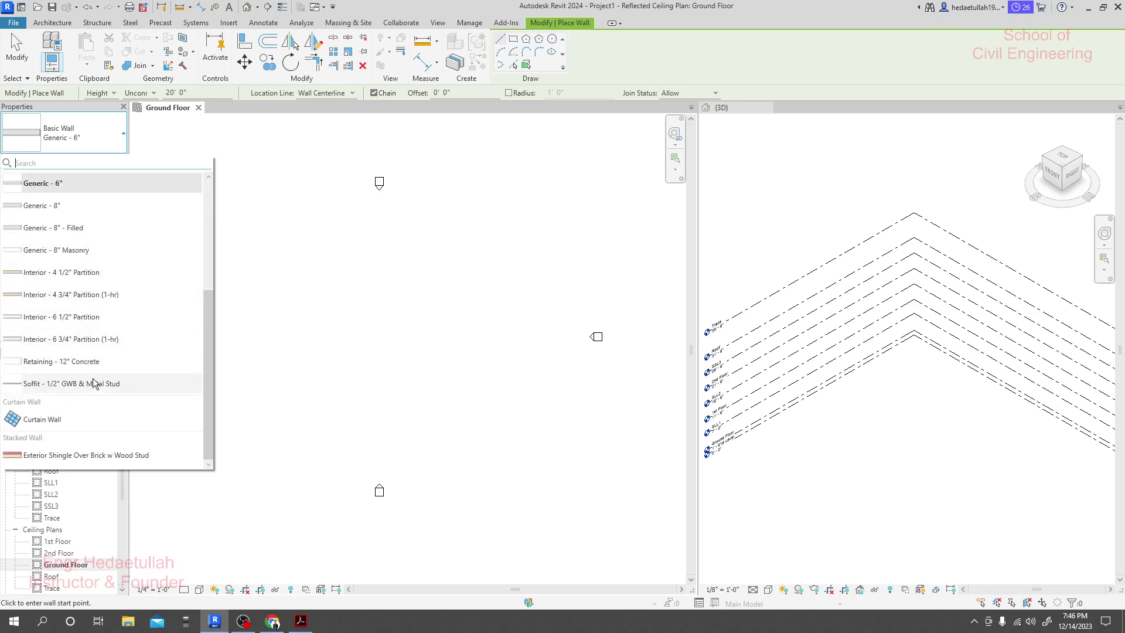
scroll(94, 364, up, 3)
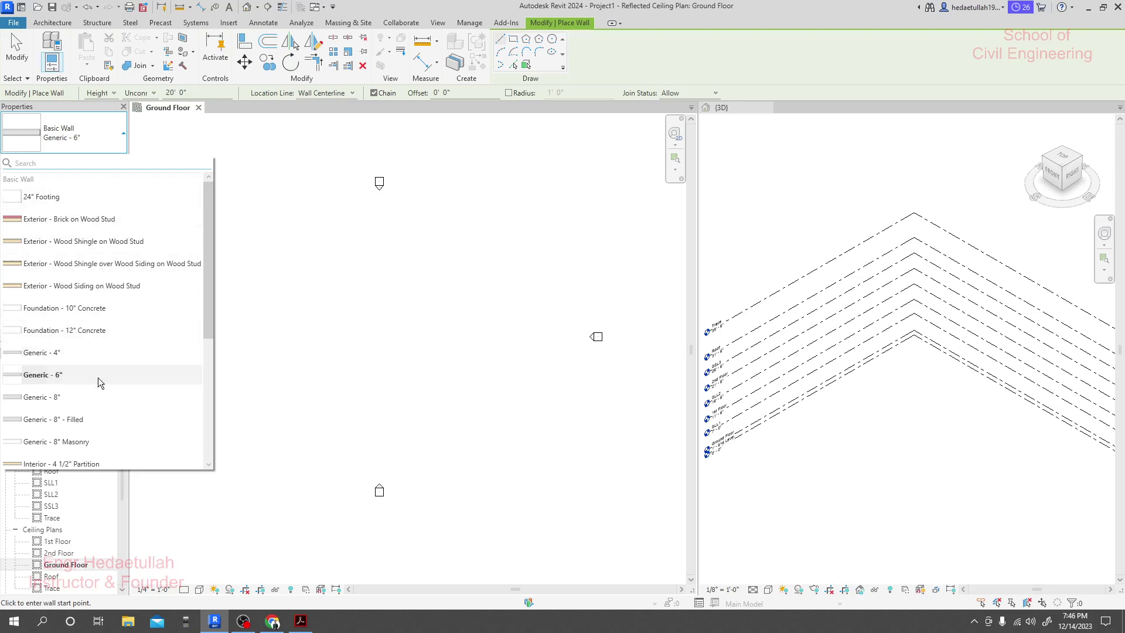
mouse_move(34, 355)
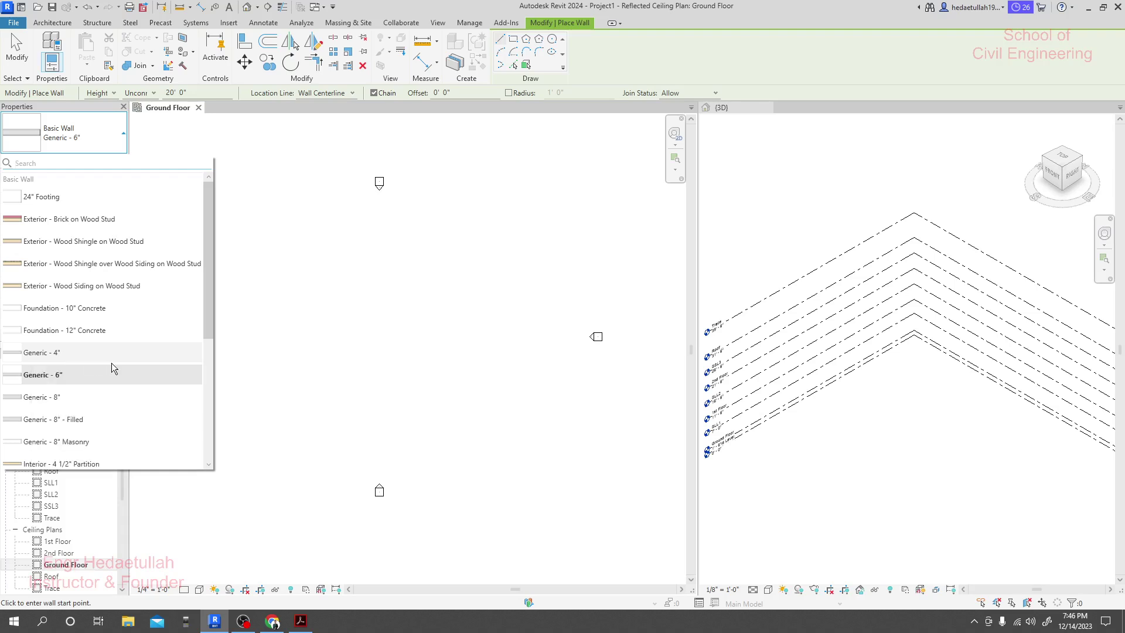
scroll(131, 353, down, 1)
scroll(131, 353, down, 2)
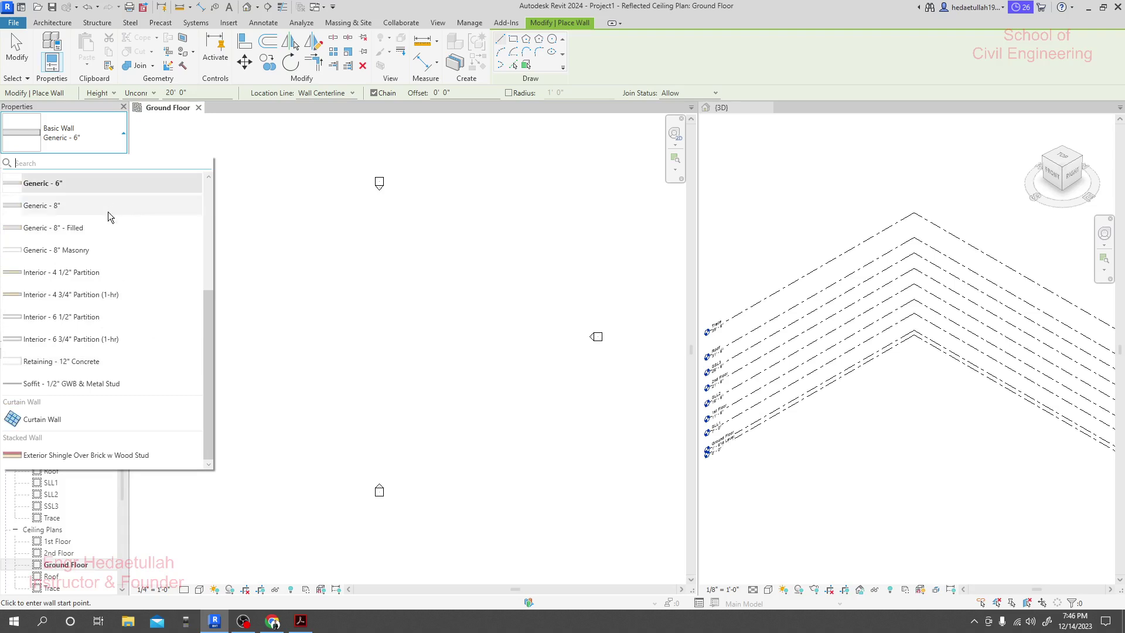
scroll(129, 332, up, 3)
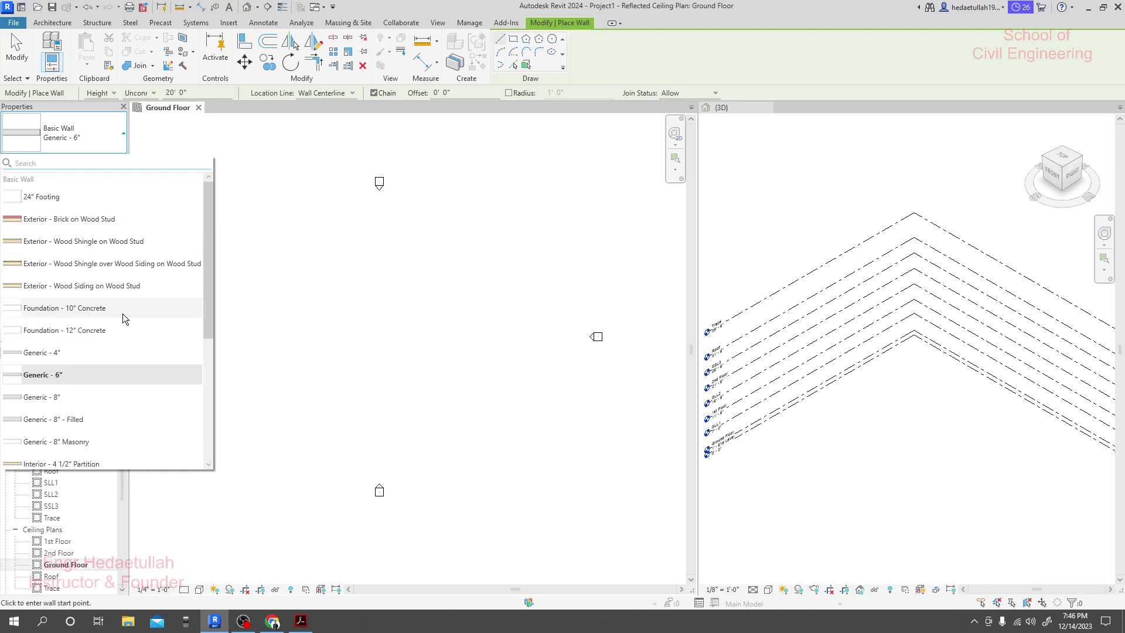
click(648, 60)
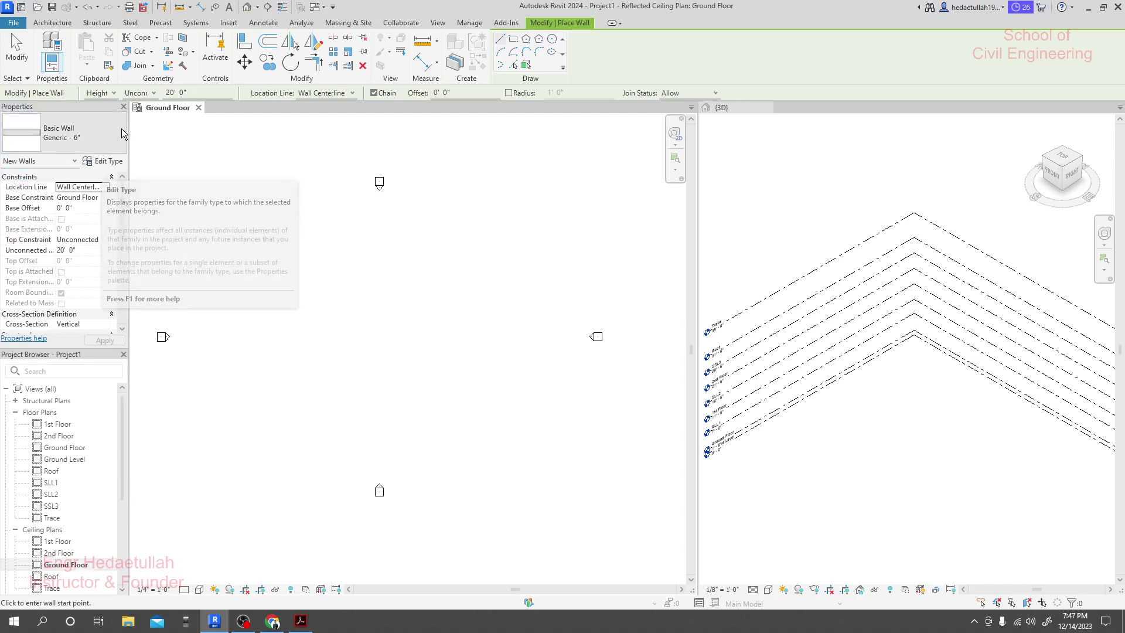
Step: Open the new wall's type properties and switch the type to Generic - 4"
click(107, 166)
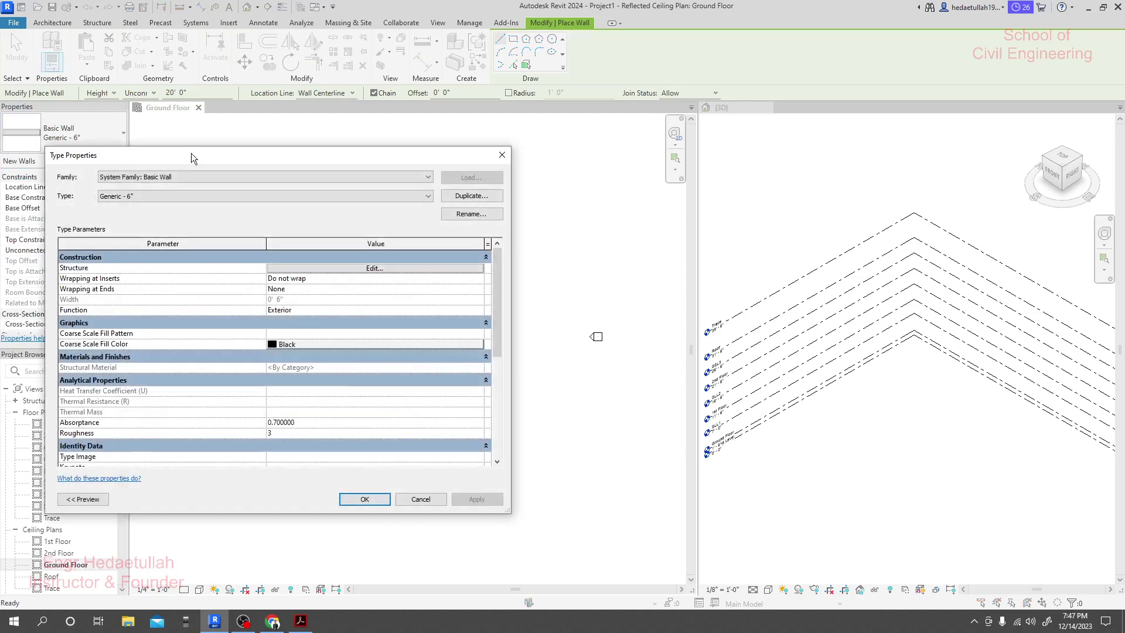
drag(293, 126, 289, 119)
drag(470, 122, 479, 128)
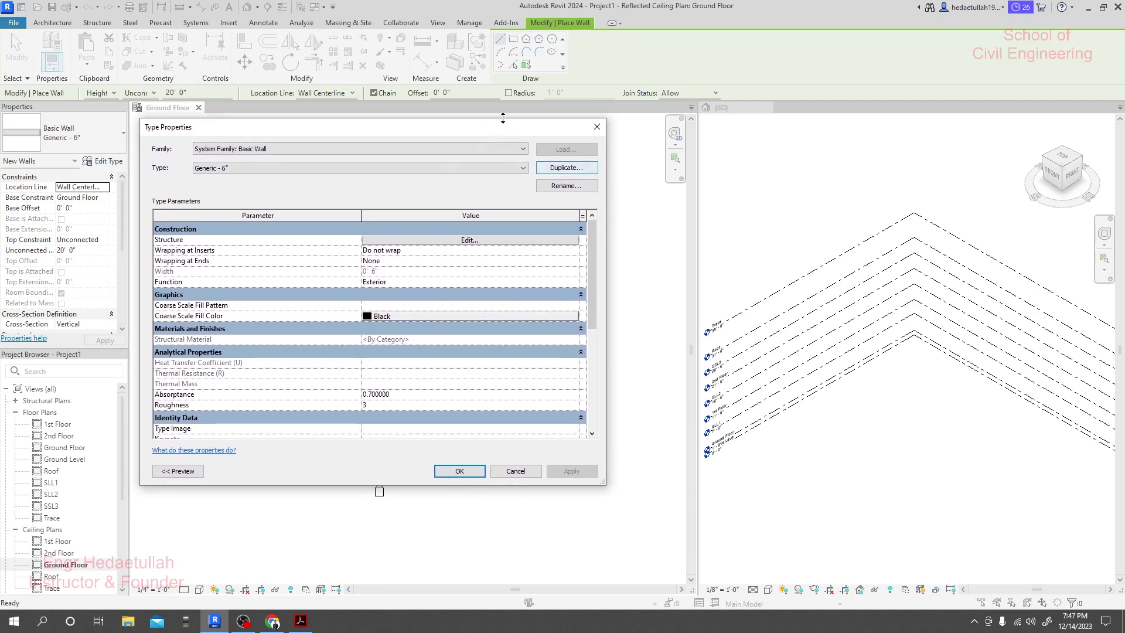
click(523, 168)
click(498, 127)
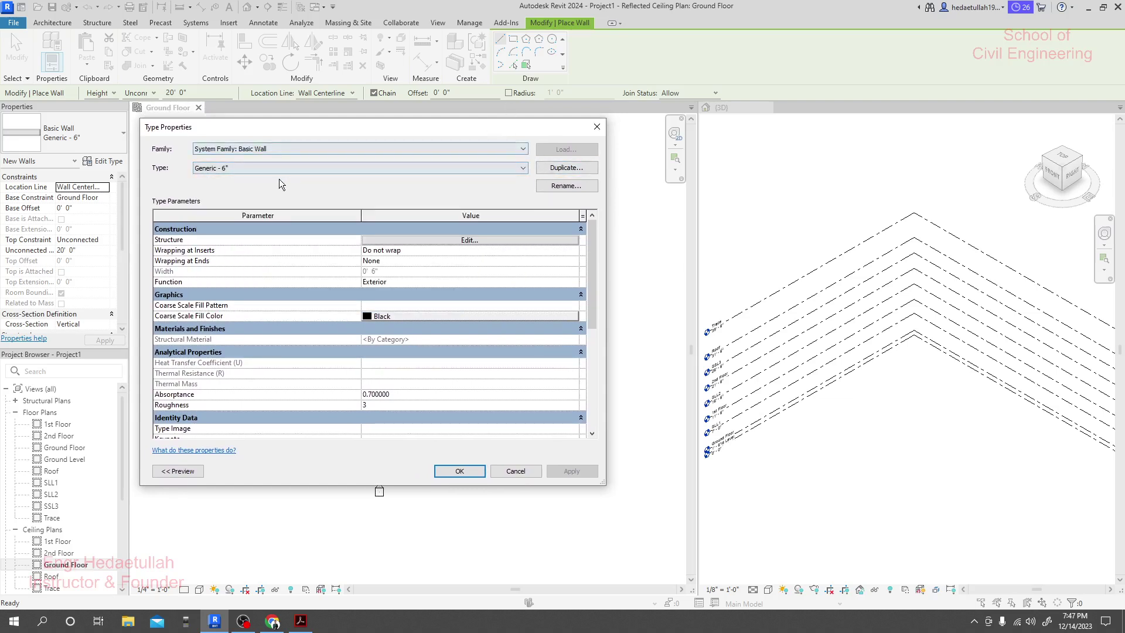
click(221, 170)
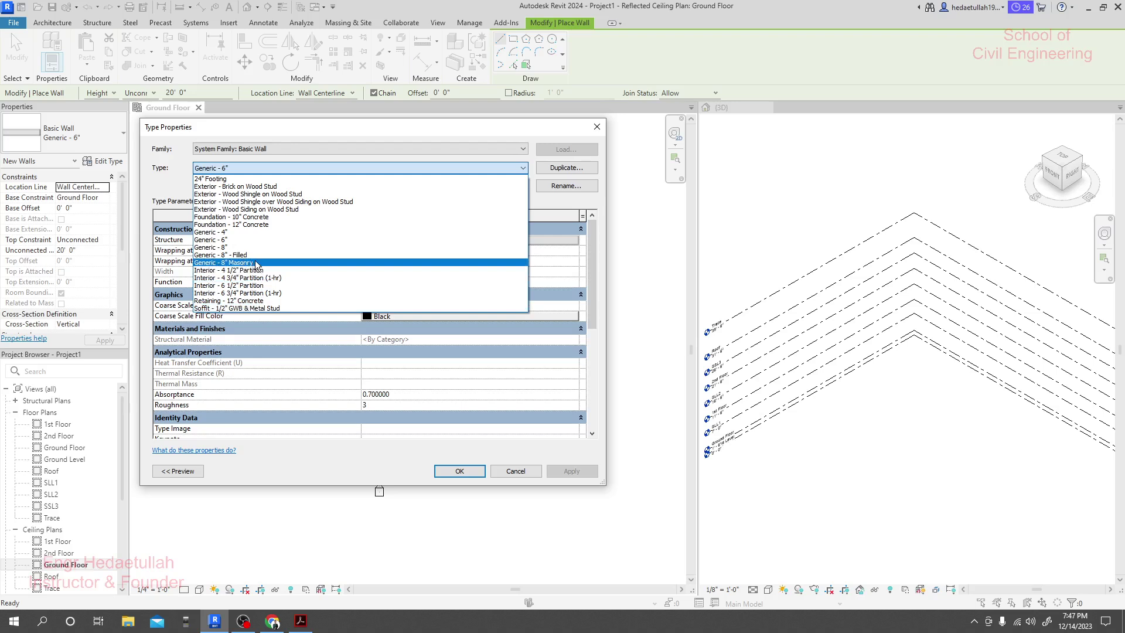
click(249, 233)
Step: Choose System Family: Basic Wall as the wall's family in its type properties
click(490, 150)
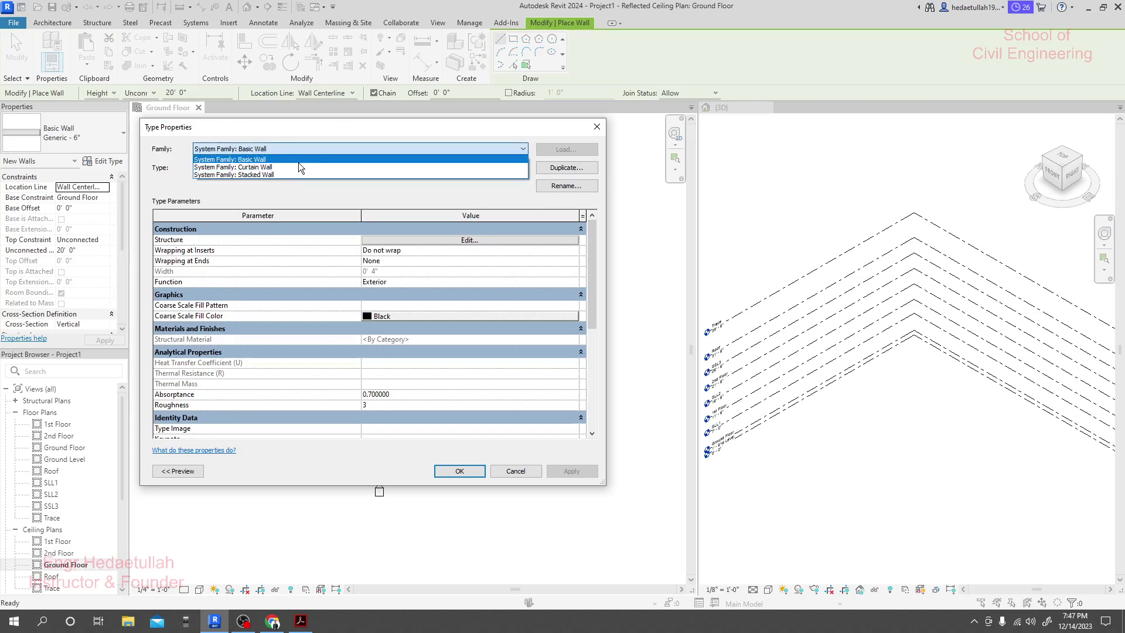
click(277, 159)
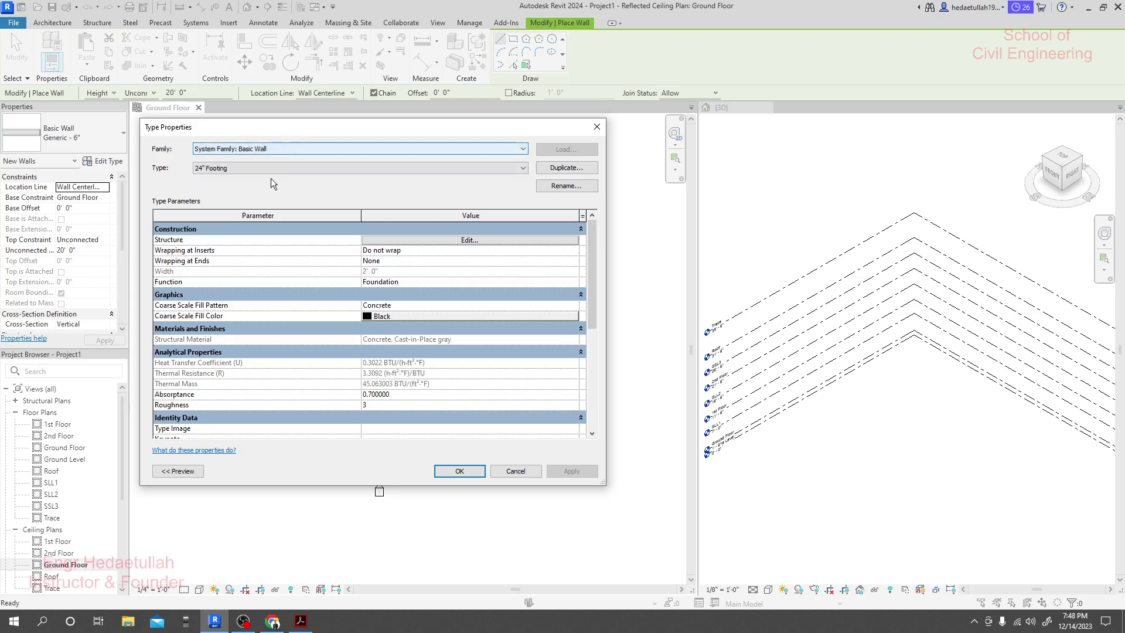
Step: Select the Generic - 6" basic wall type and duplicate it as Generic - 6" 2
click(290, 170)
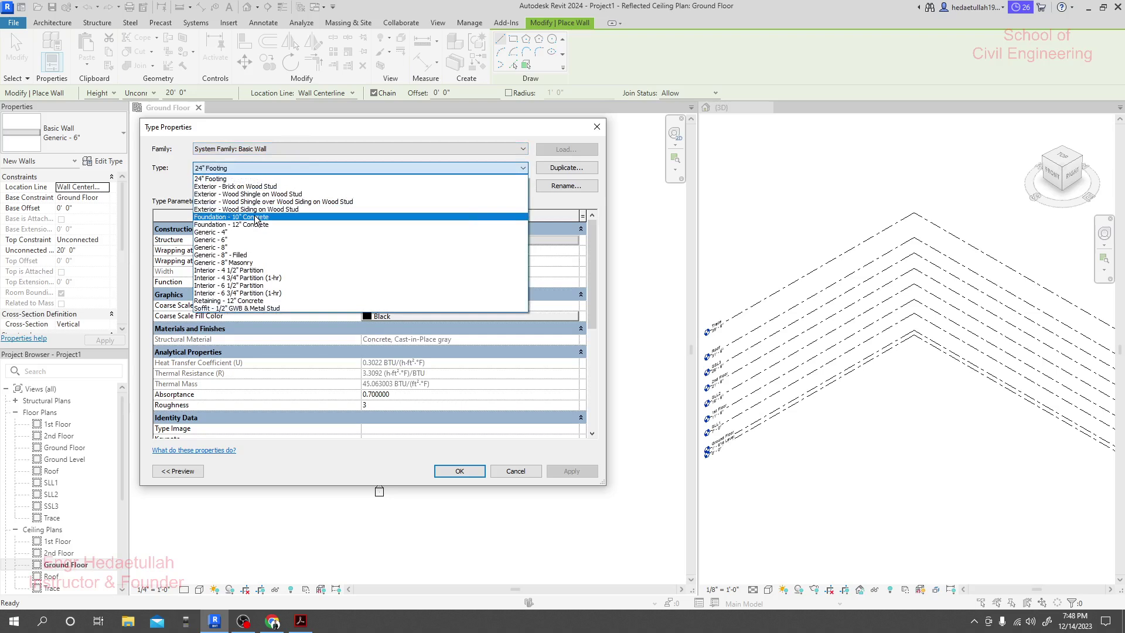
click(249, 239)
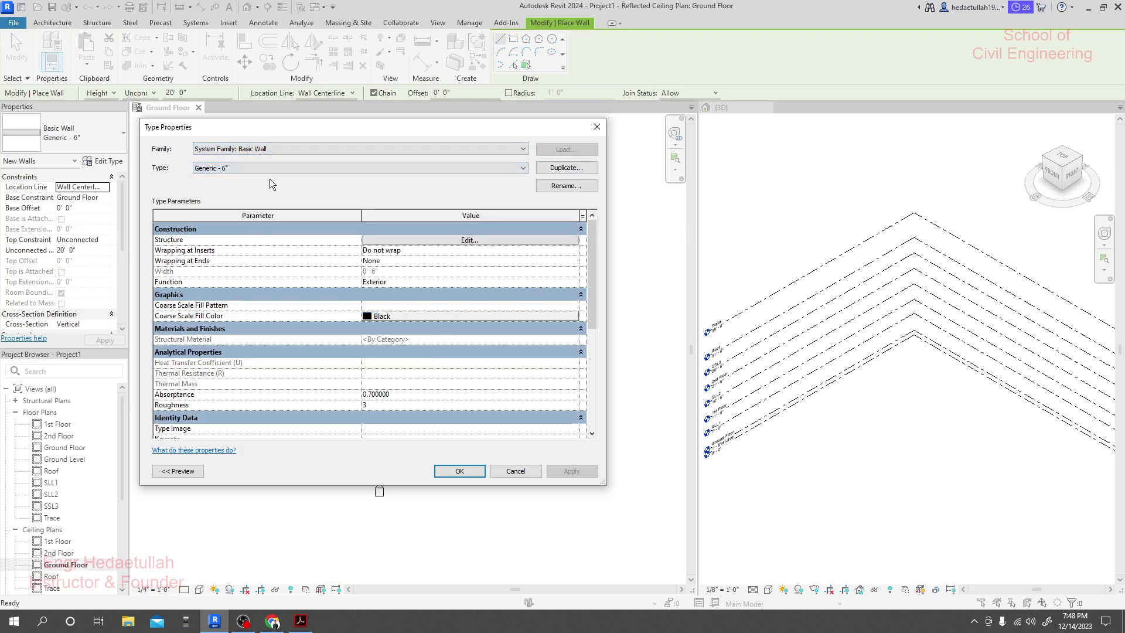
click(564, 169)
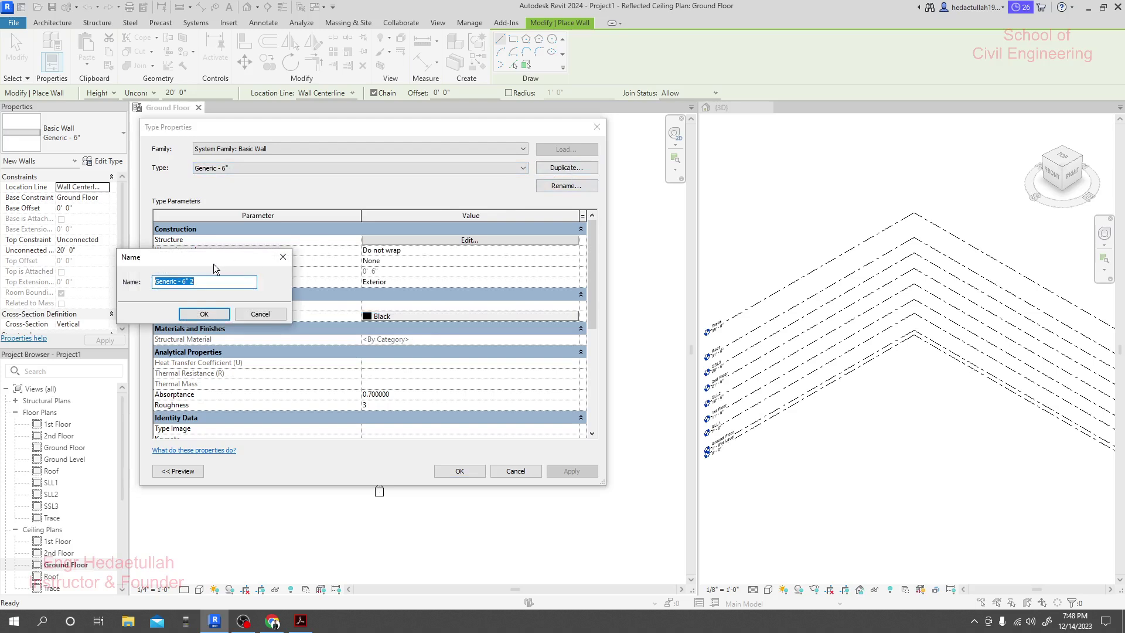
drag(215, 267, 393, 237)
click(393, 251)
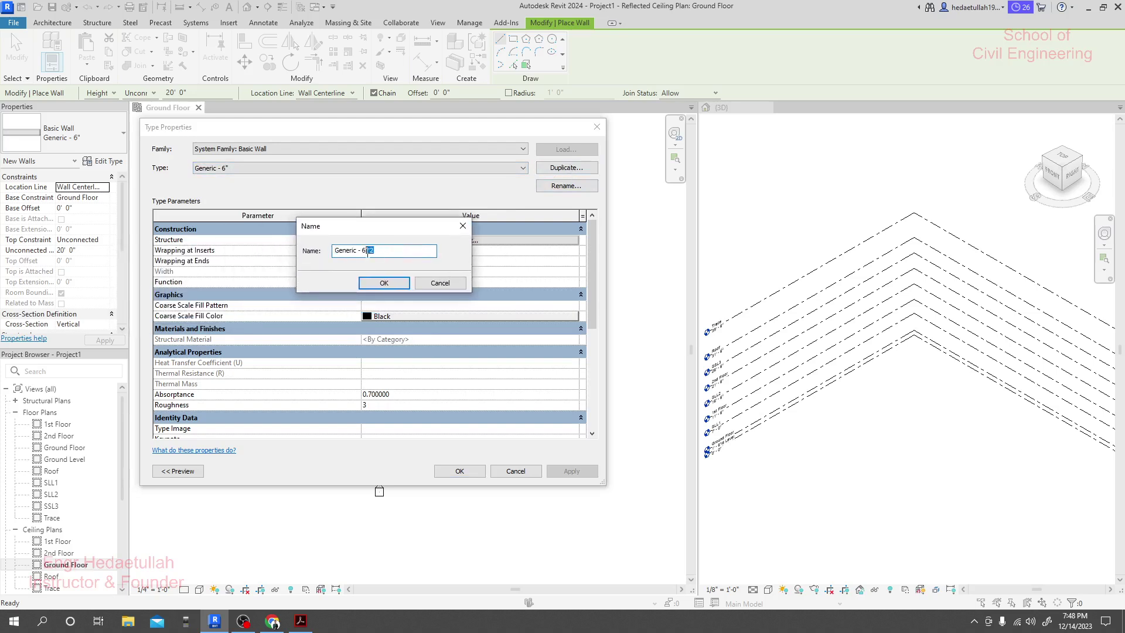
click(366, 250)
click(378, 282)
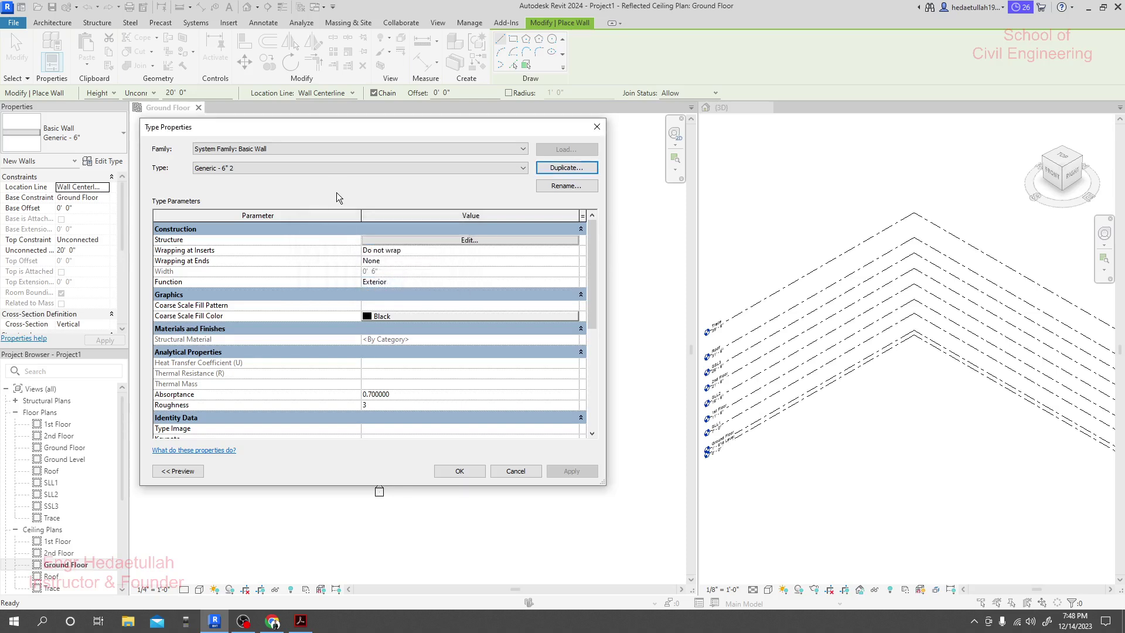
Step: Try a 4" thickness for the structure layer in the duplicated wall type's assembly
click(426, 240)
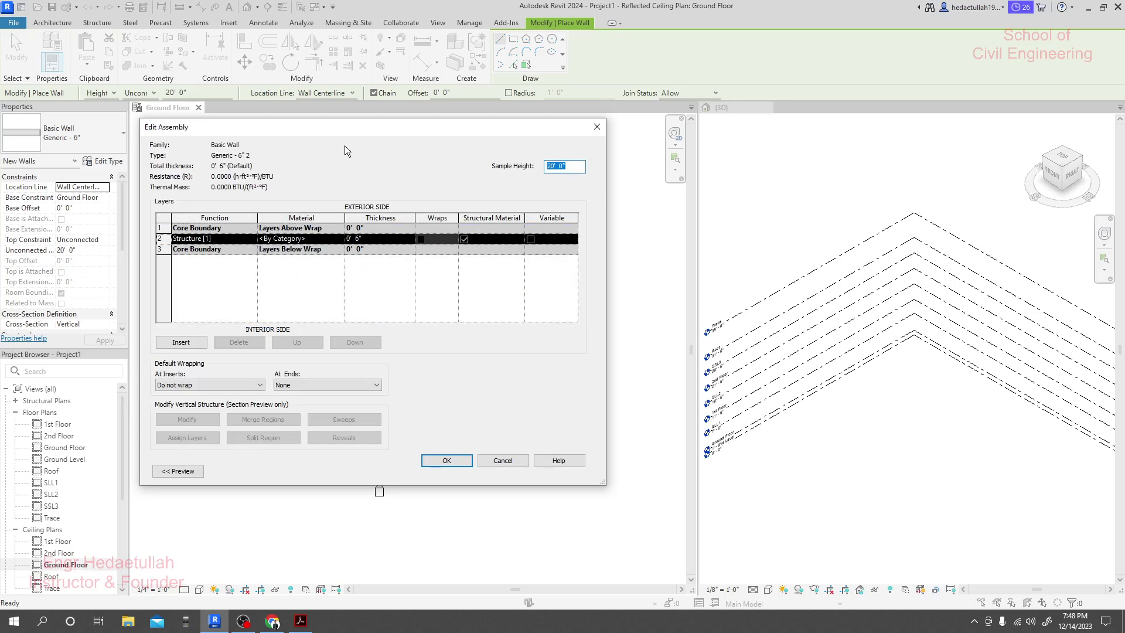
drag(341, 133, 342, 158)
click(356, 264)
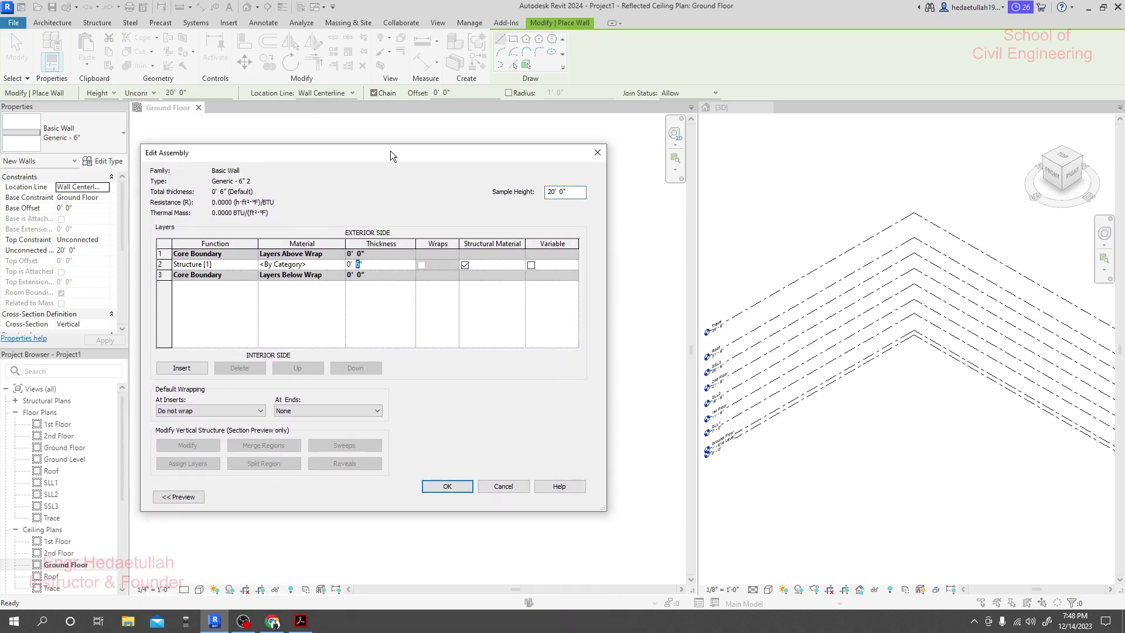
text(4)
click(323, 308)
Step: Browse the materials available for the structure layer and discard the assembly edits
click(301, 264)
click(339, 267)
click(341, 265)
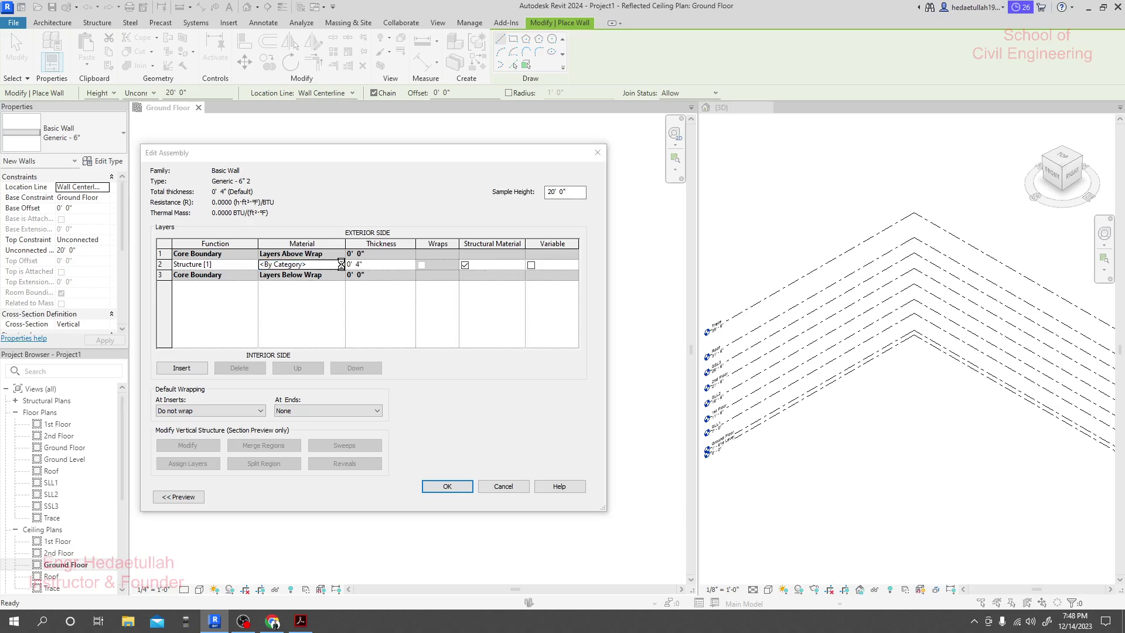
drag(397, 121, 722, 146)
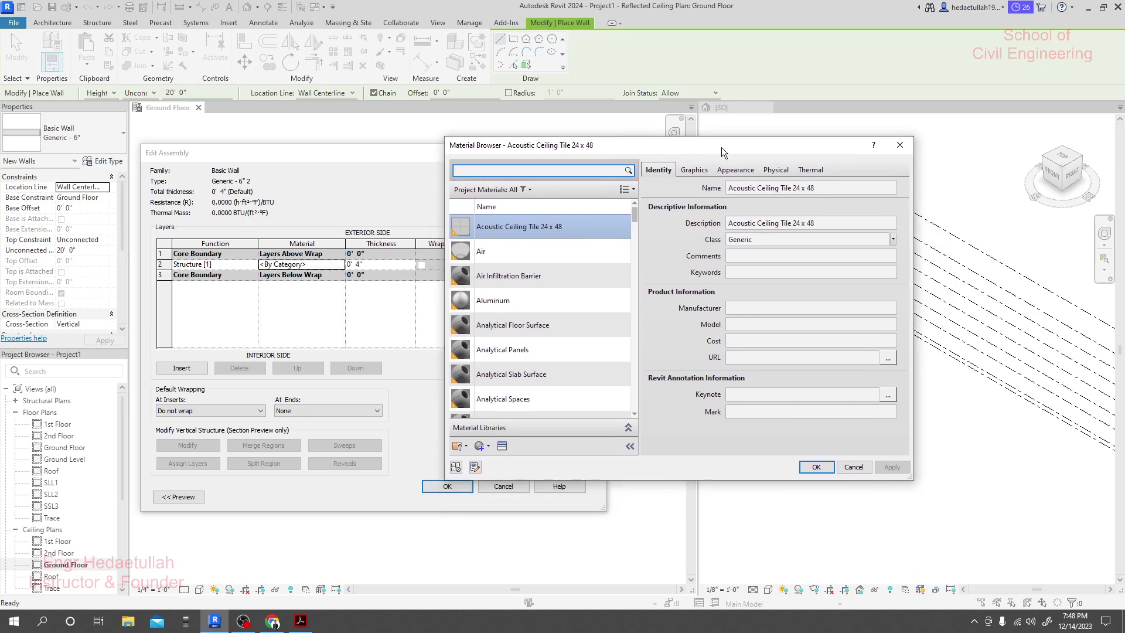
click(849, 468)
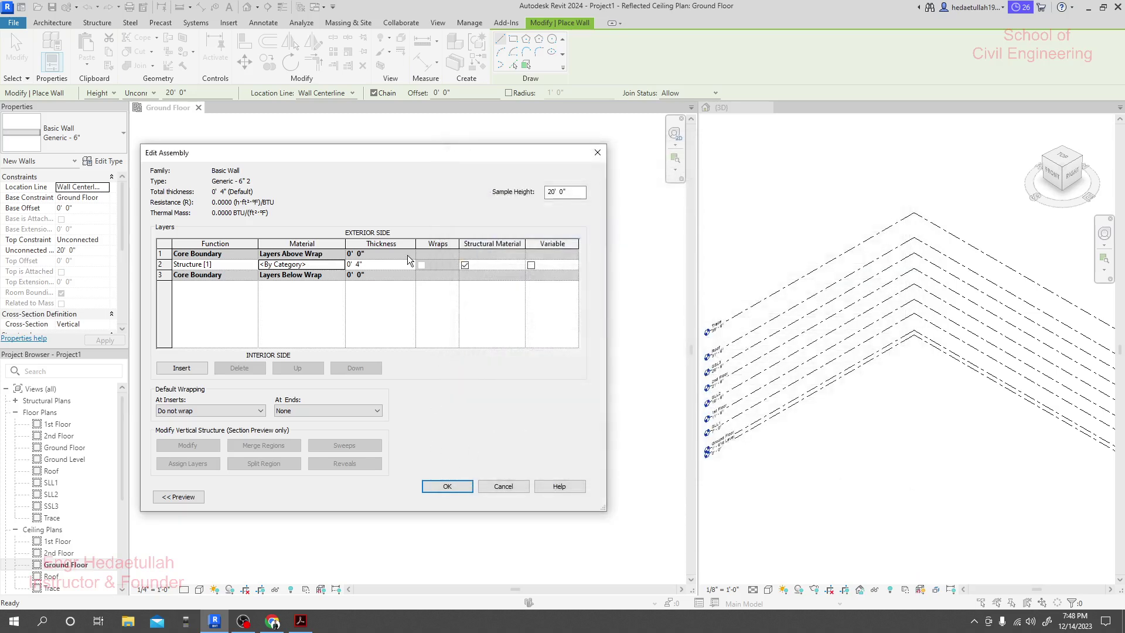
click(512, 489)
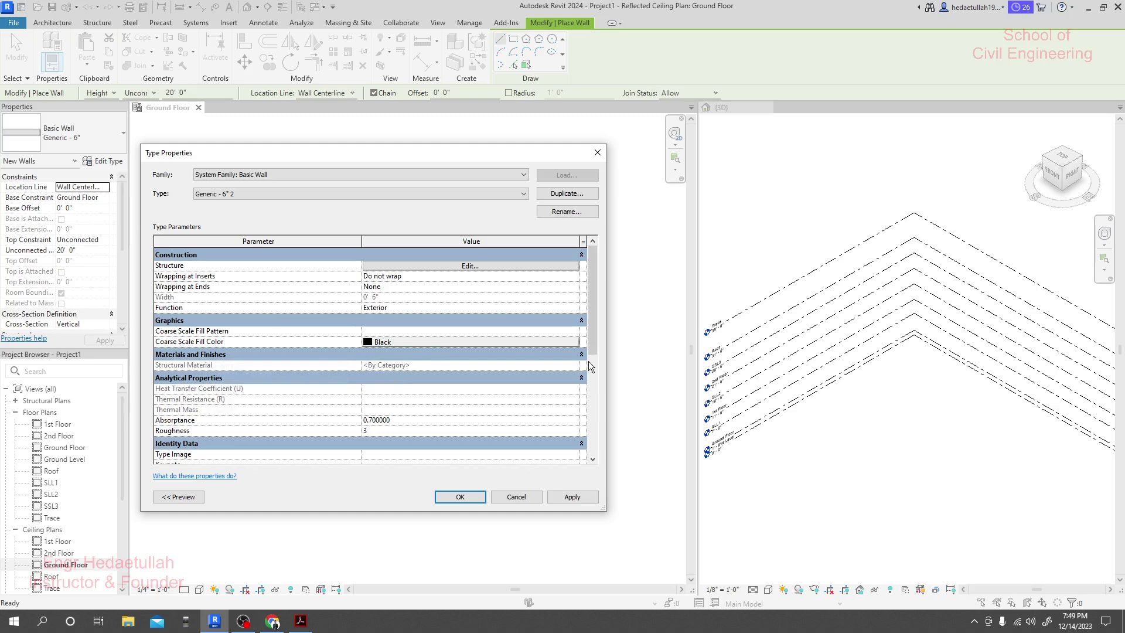
Step: Apply the Generic - 6" 2 type to the new wall and close its type properties
mouse_move(591, 312)
mouse_down()
mouse_move(588, 428)
mouse_move(596, 305)
mouse_up()
click(564, 499)
click(460, 498)
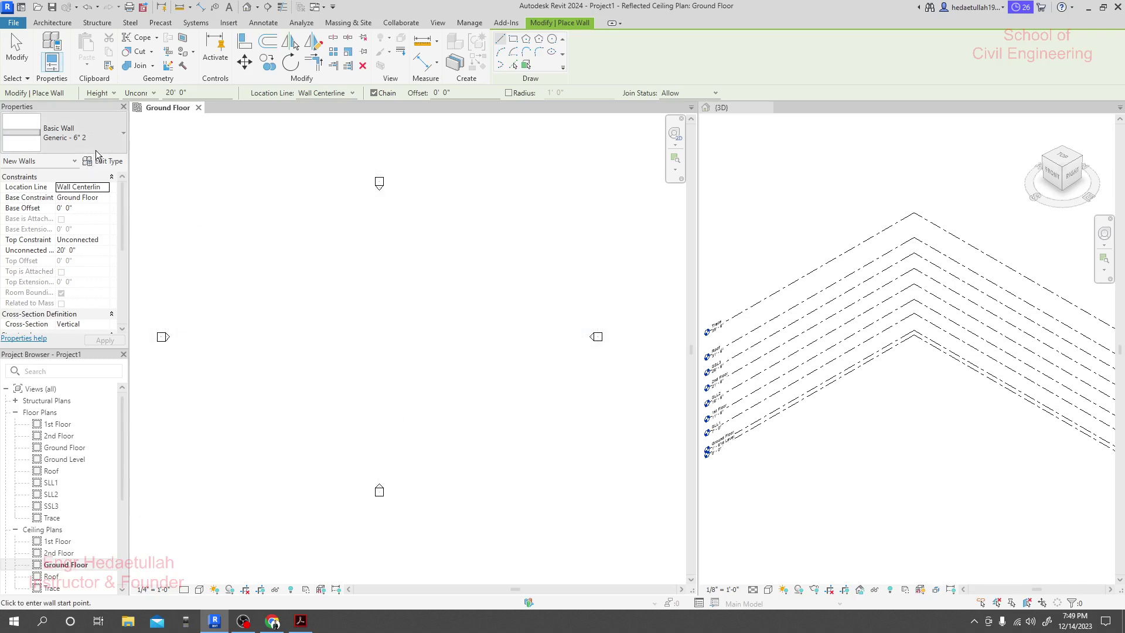
Step: Draw a 15' vertical wall upward in the Ground Floor ceiling plan and continue it with a 25' horizontal wall
middle_drag(370, 330, 376, 323)
click(293, 370)
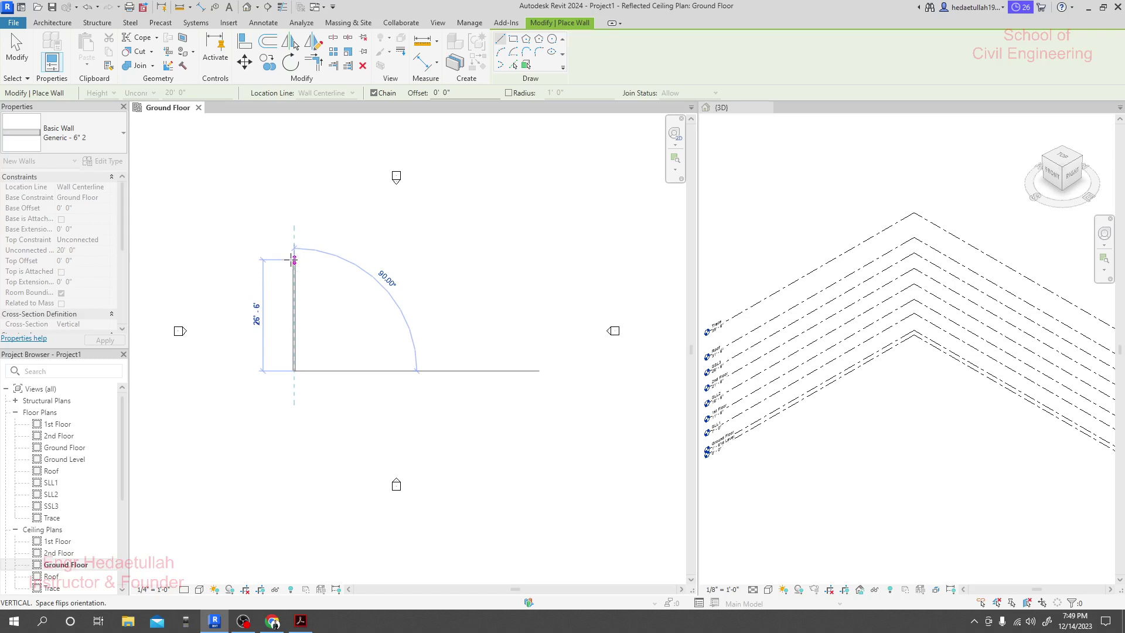
text(15)
key(Return)
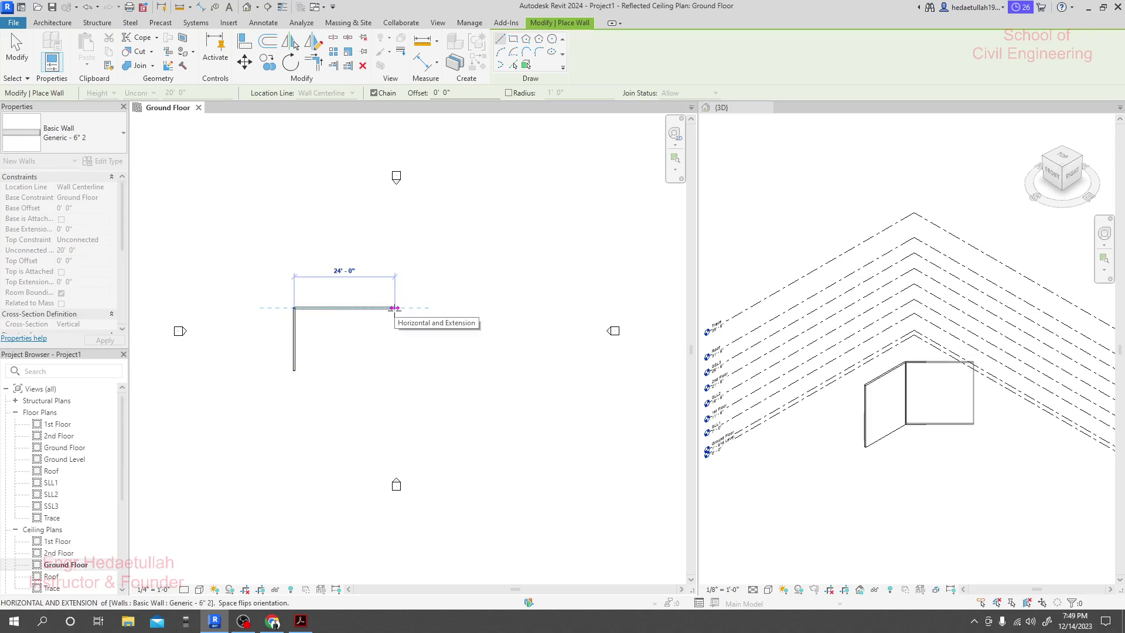
text(24)
key(BackSpace)
text(5)
key(Return)
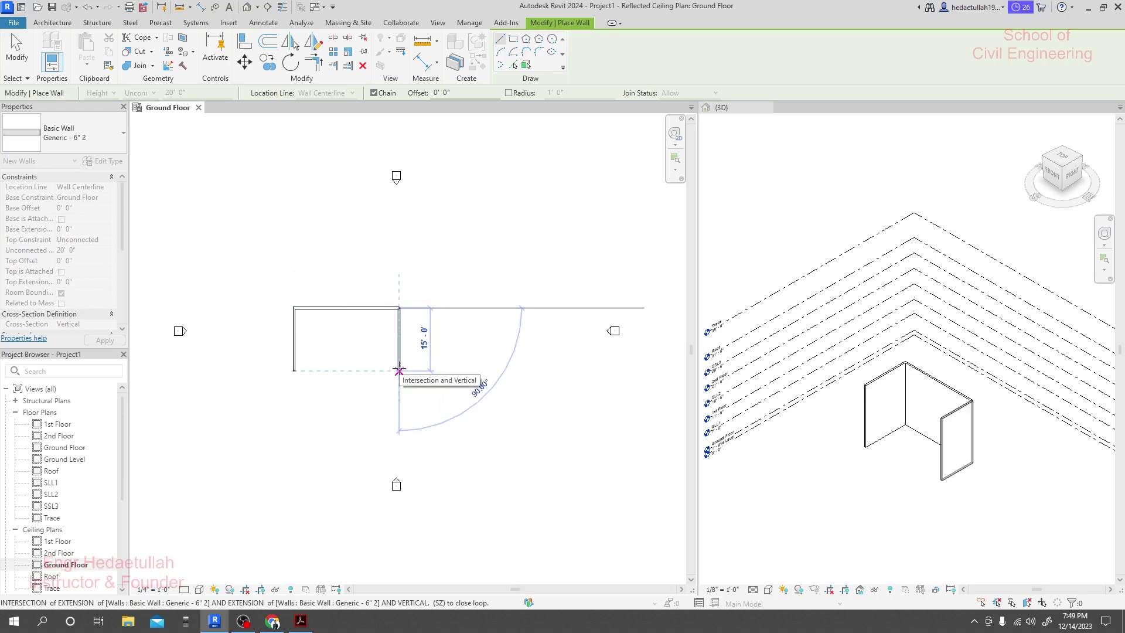
Step: Continue the wall chain 15' down, horizontally away from the first bay and 15' back up, and finish placing walls
click(399, 370)
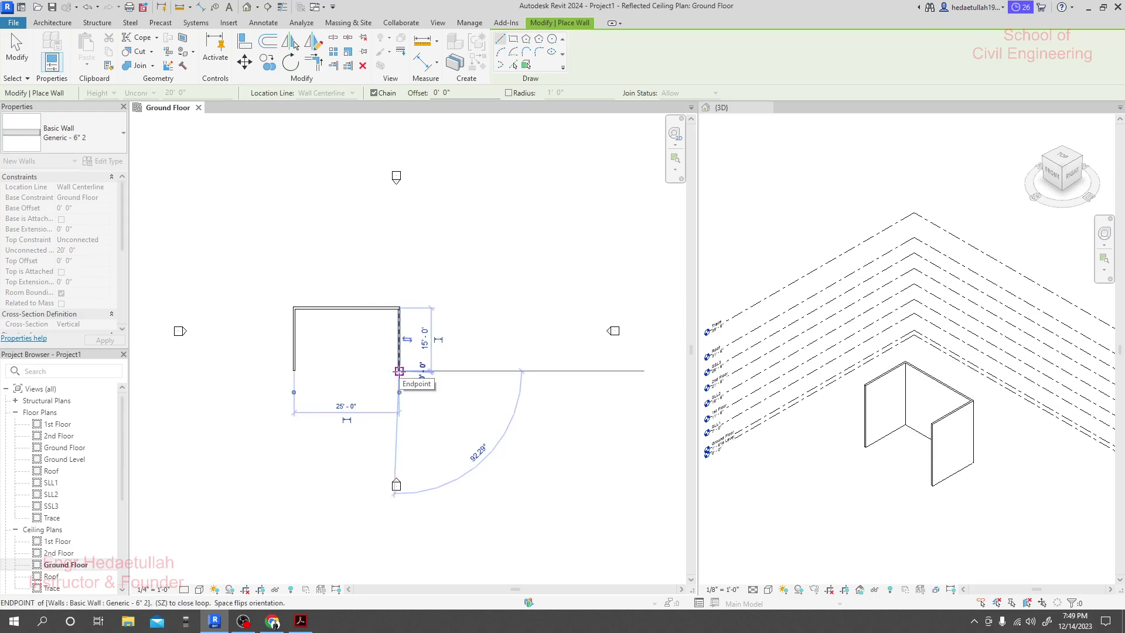
click(399, 370)
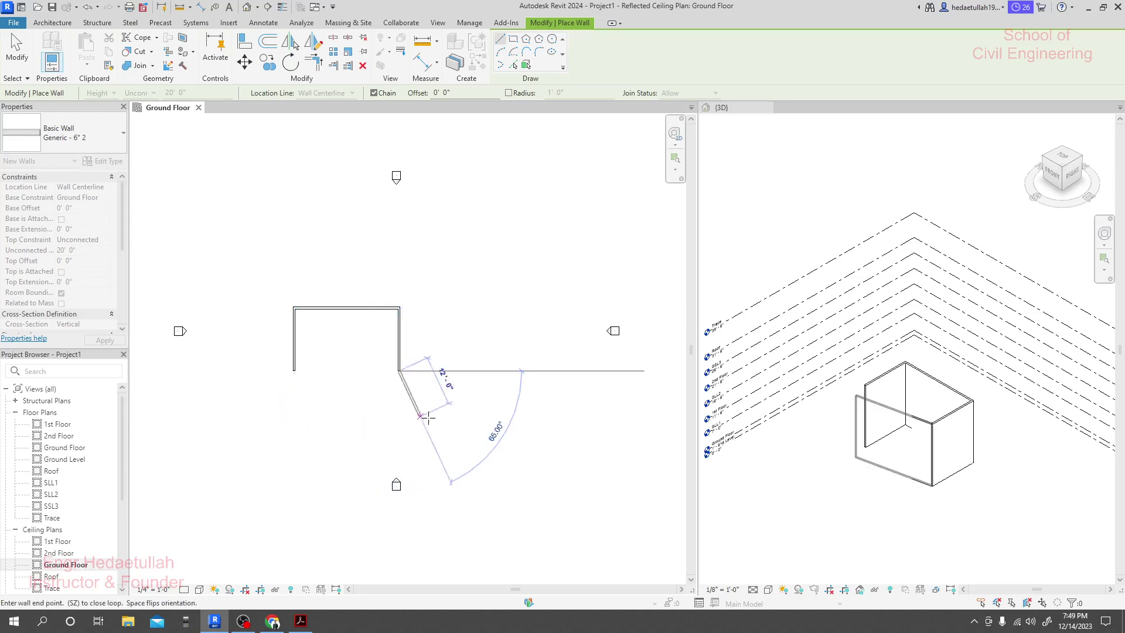
click(522, 371)
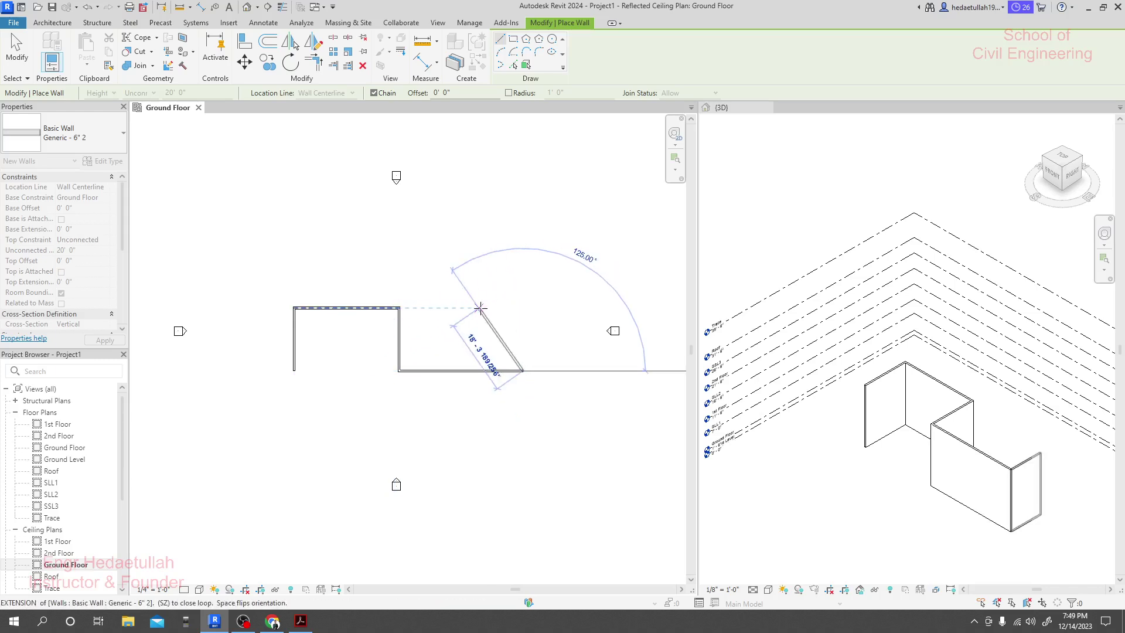
click(524, 307)
key(Escape)
key(Escape)
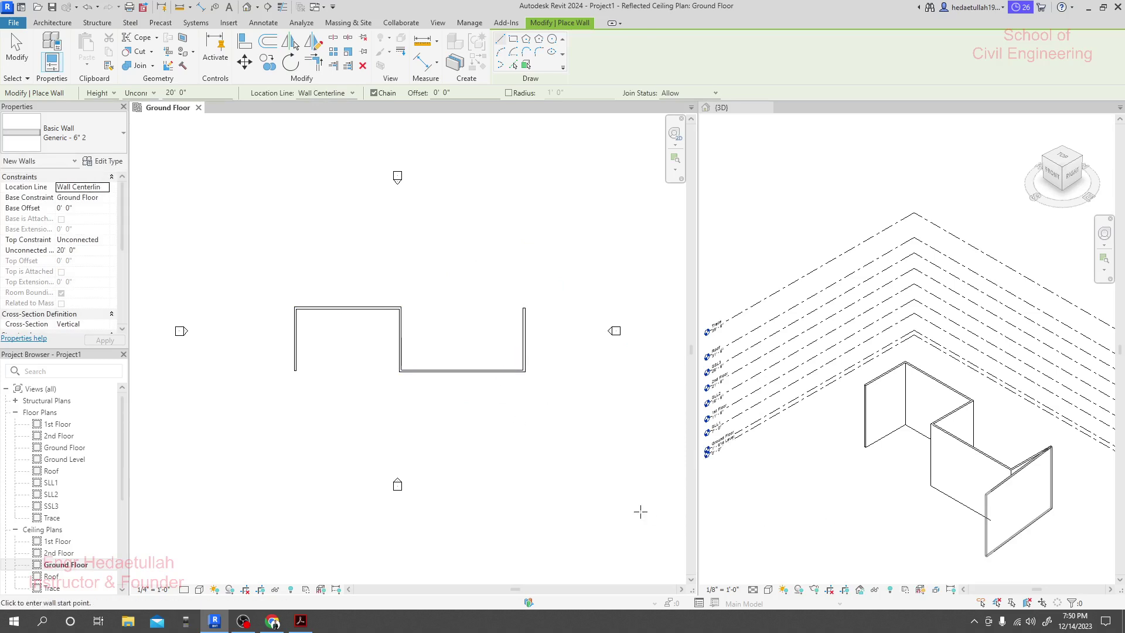
key(Escape)
Step: Examine the drawn walls in the 3D view and highlight the whole chain from the ceiling plan
click(863, 496)
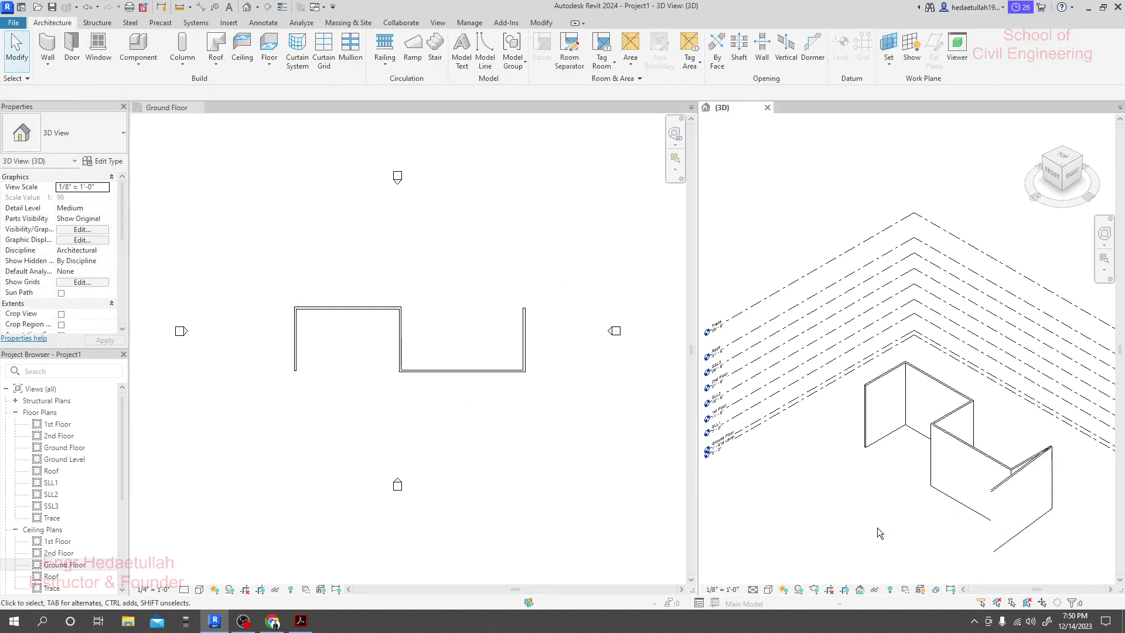
shift+middle_drag(862, 526, 902, 461)
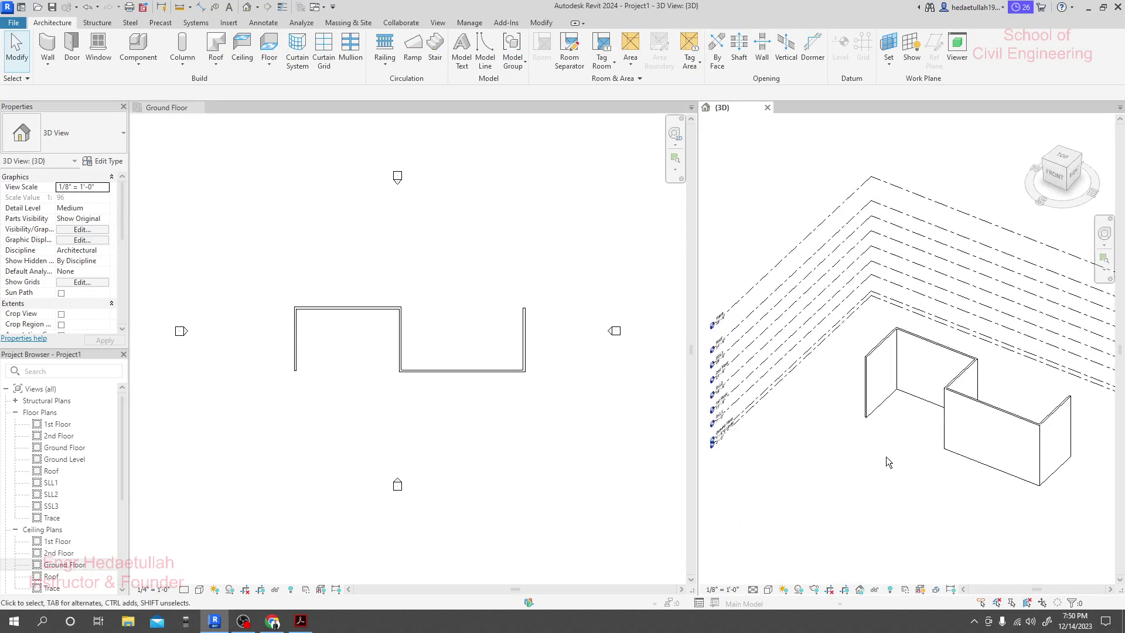
click(382, 404)
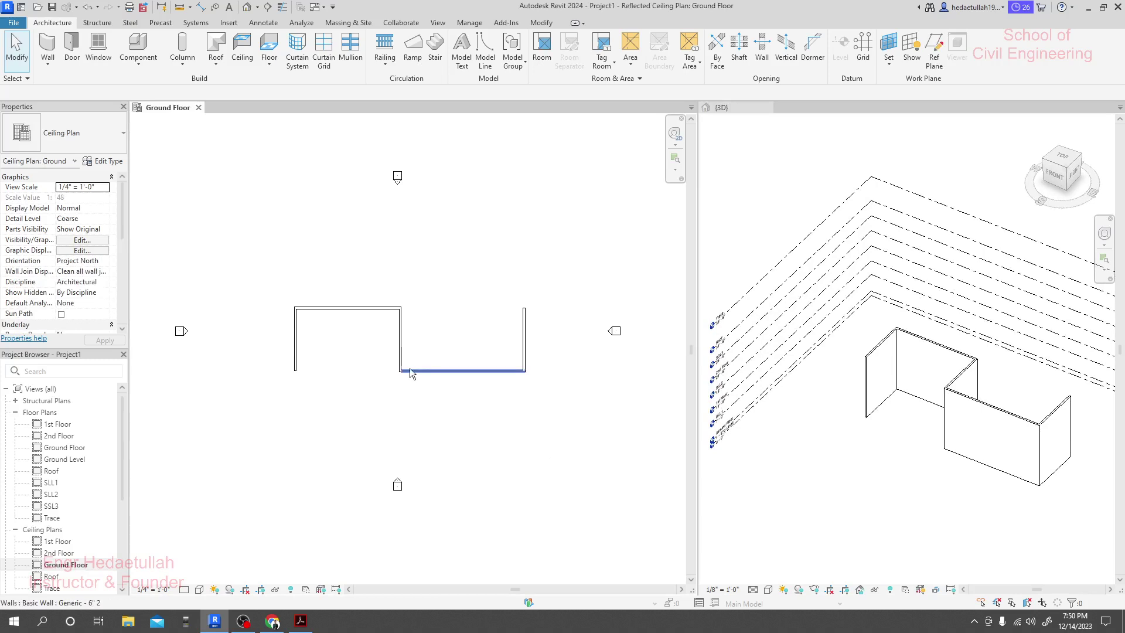
drag(540, 278, 269, 413)
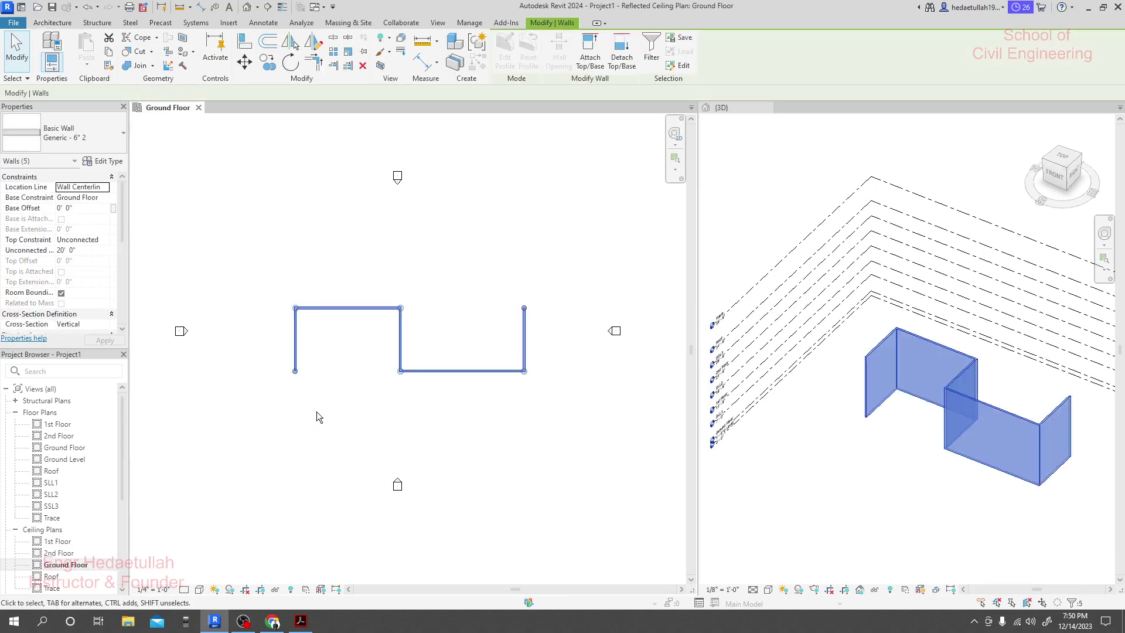
click(317, 417)
click(803, 469)
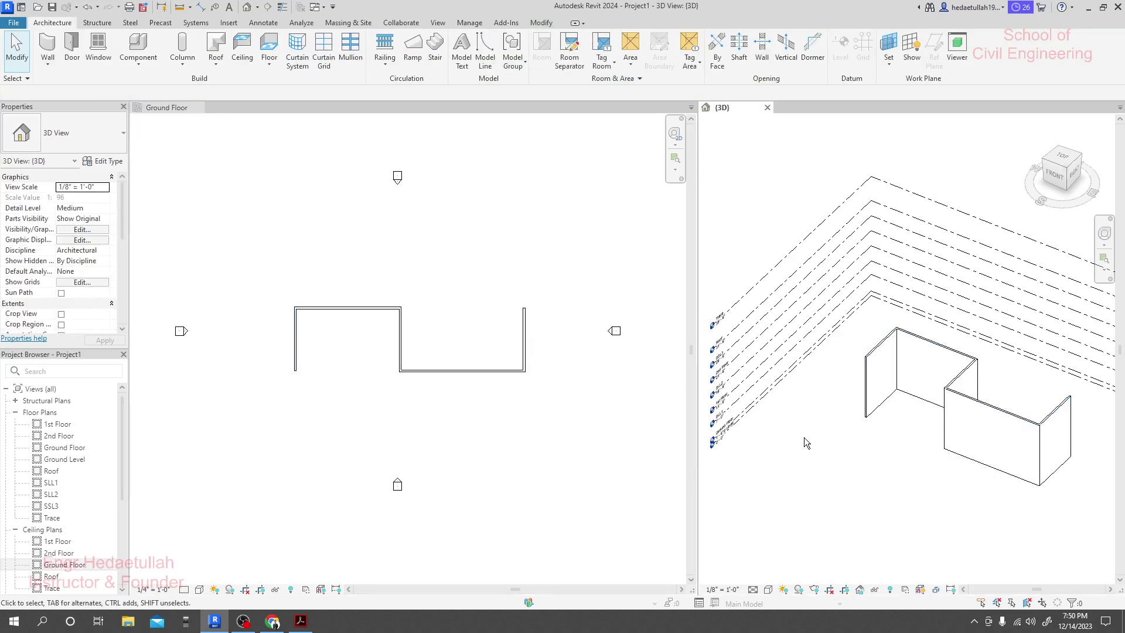
Step: Open the East elevation and check the end wall's height against the project levels
scroll(66, 527, down, 3)
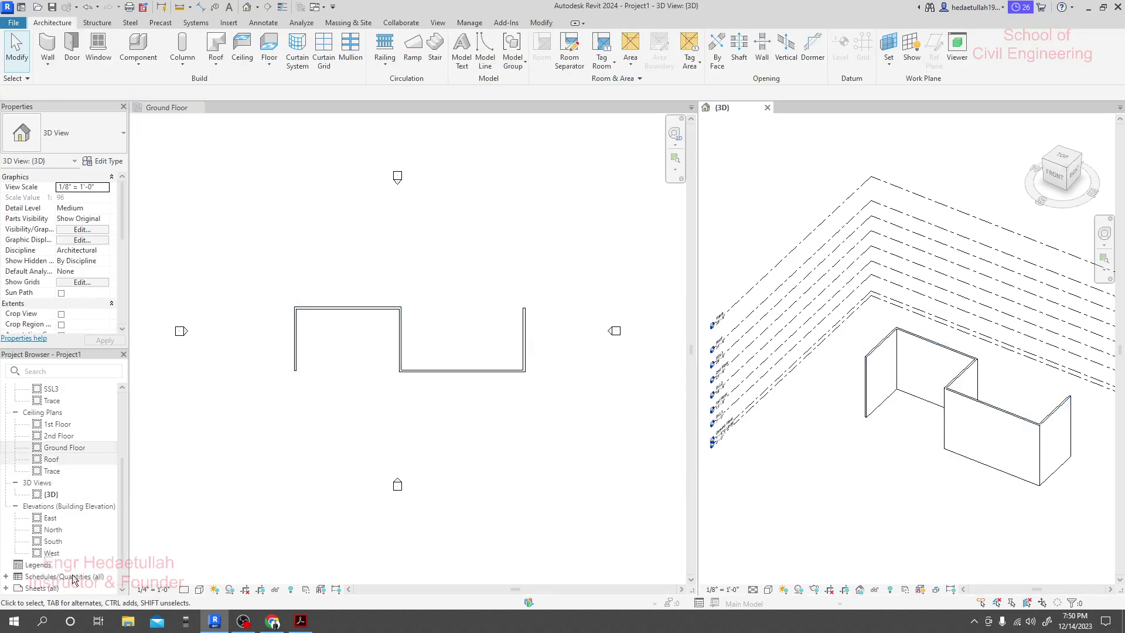
click(65, 518)
double_click(65, 518)
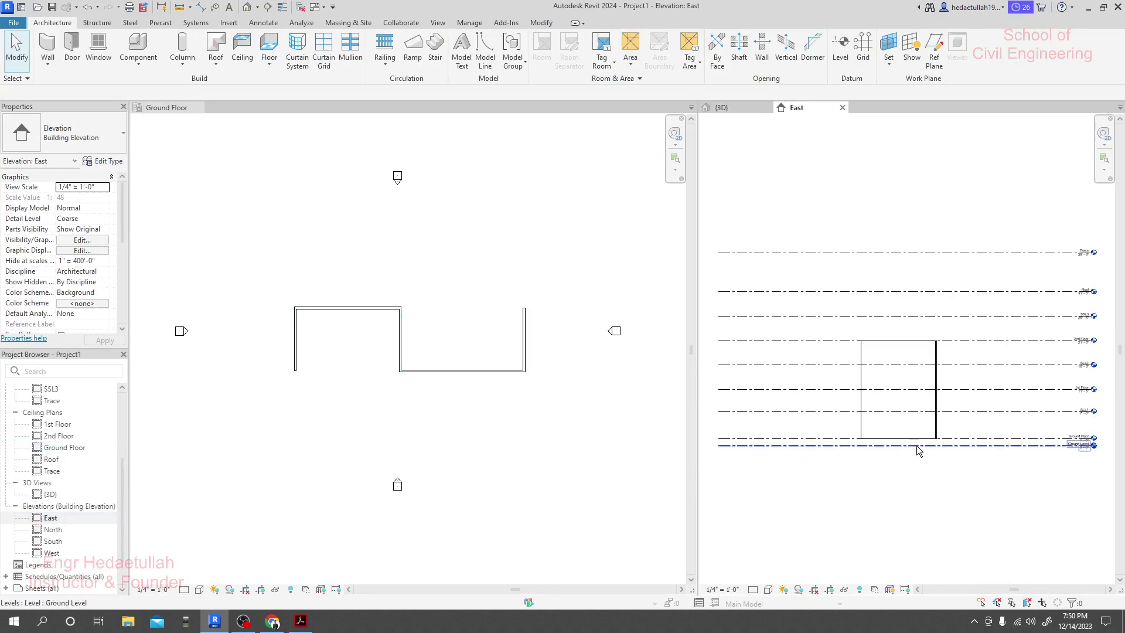
click(936, 436)
scroll(941, 501, up, 2)
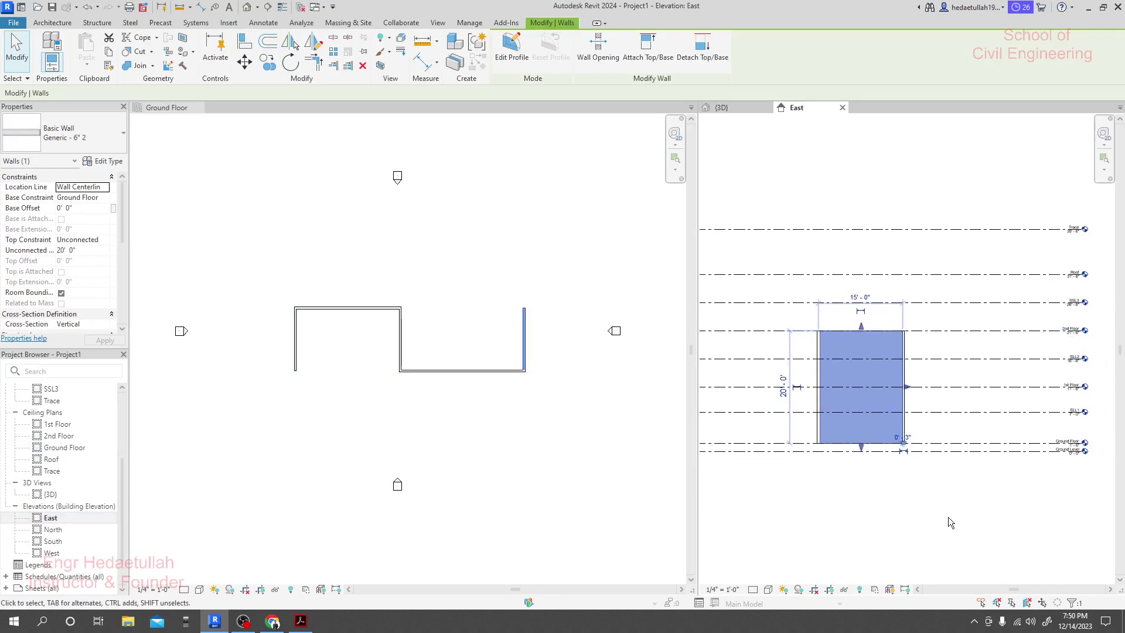
scroll(952, 495, up, 1)
middle_drag(952, 495, 972, 448)
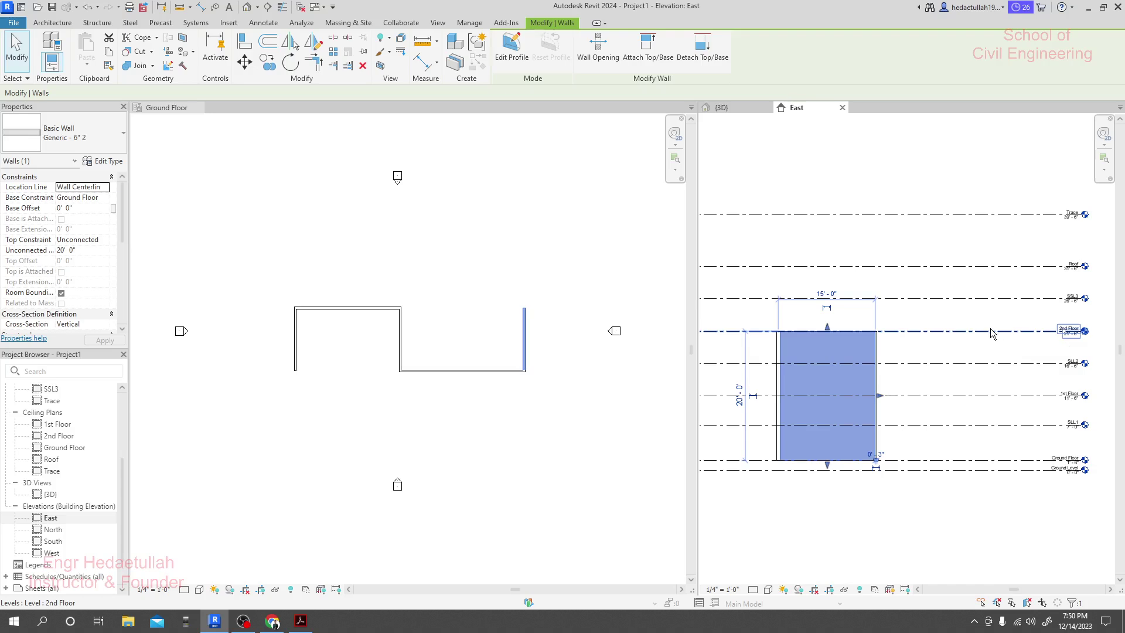
middle_drag(936, 387, 965, 375)
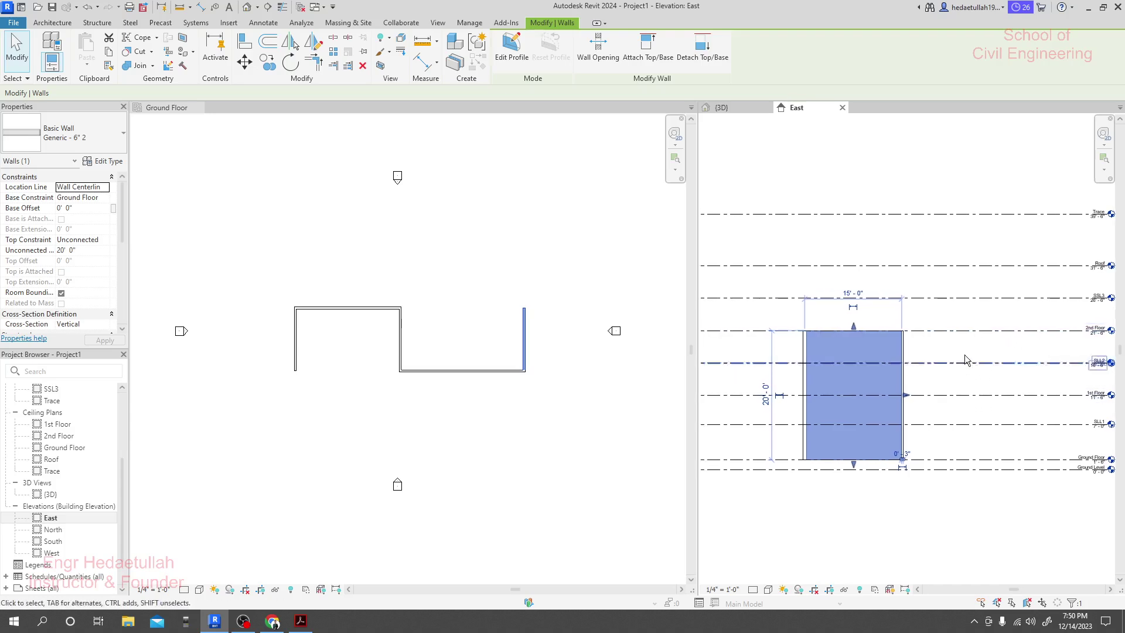
click(930, 352)
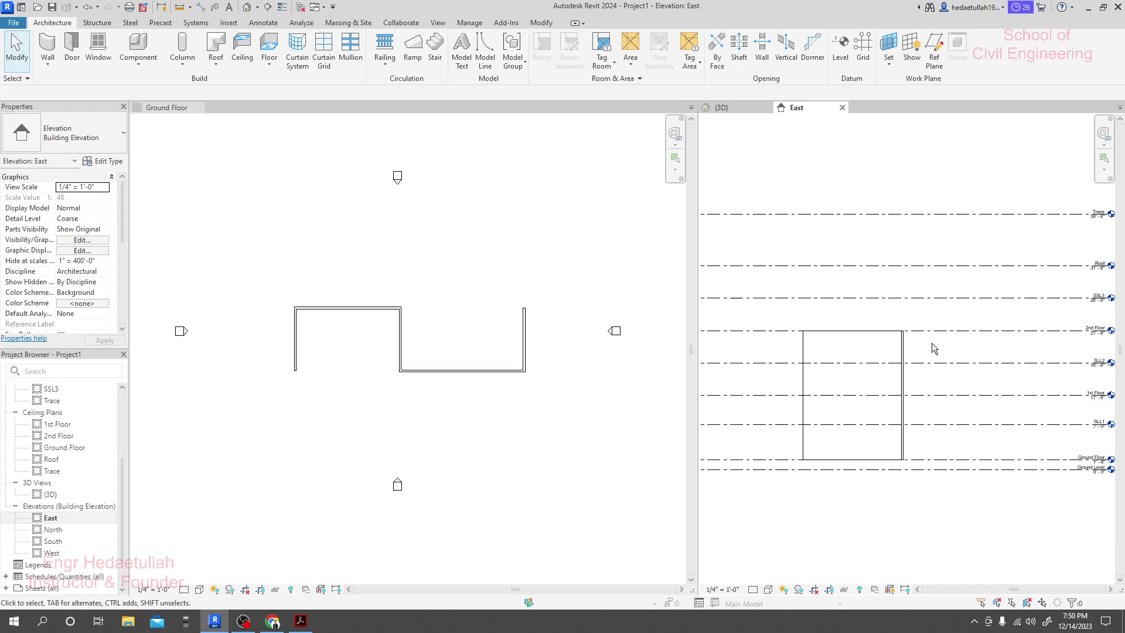
scroll(933, 348, down, 3)
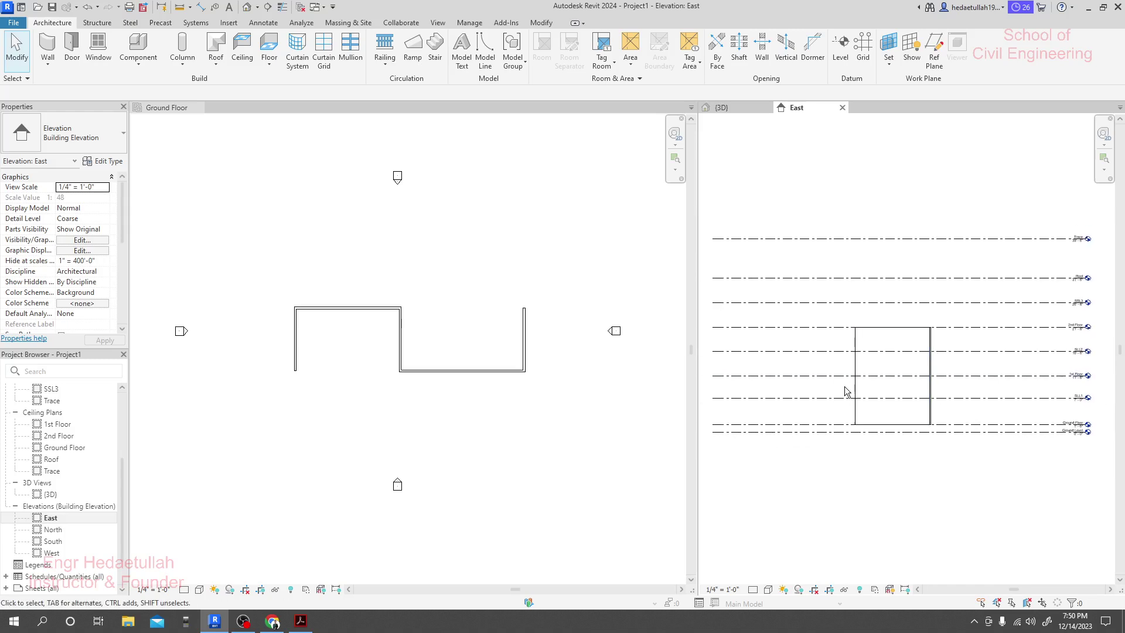
Step: Delete all the drawn walls from the Ground Floor ceiling plan
middle_drag(568, 441, 524, 440)
middle_drag(469, 403, 464, 407)
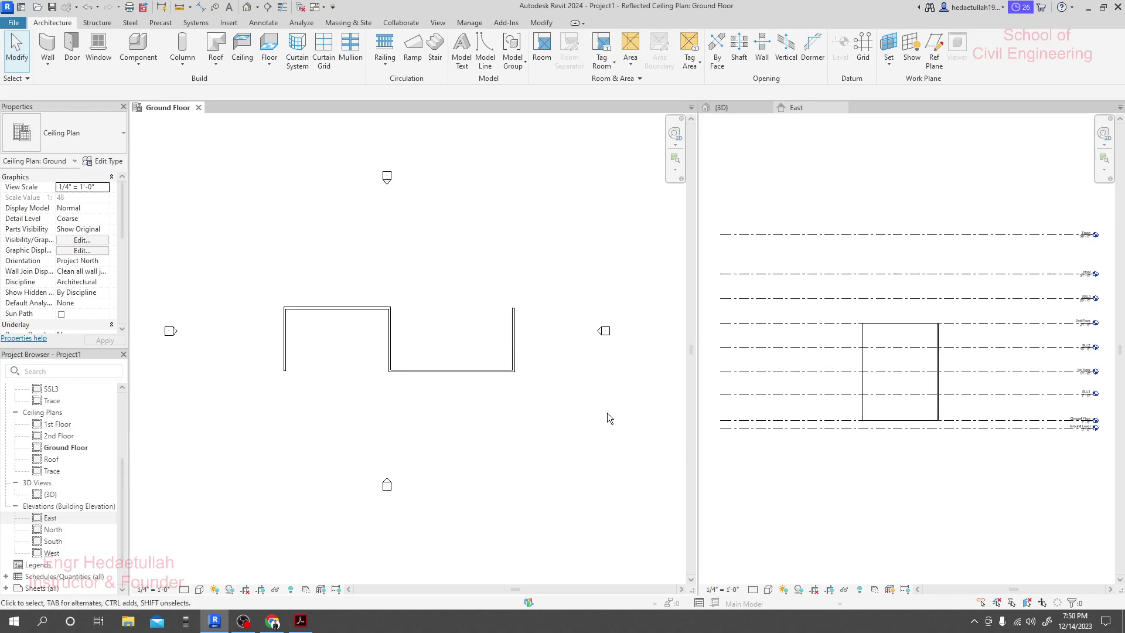
click(799, 498)
click(522, 359)
drag(539, 294, 271, 409)
key(Delete)
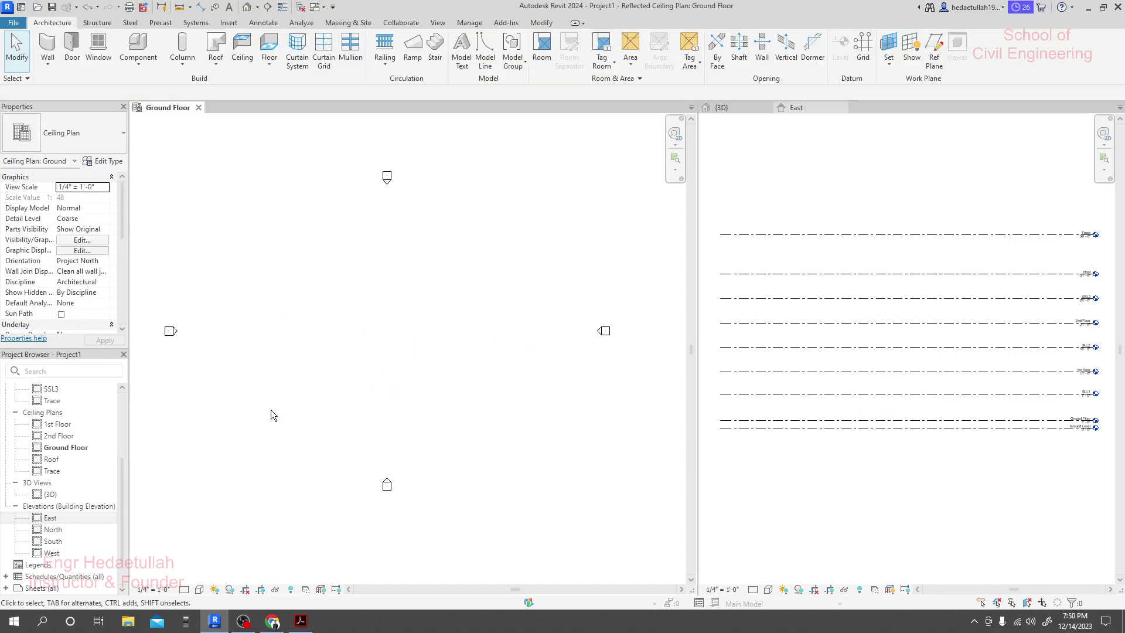
Step: Return to the 3D view and close the East elevation
click(847, 173)
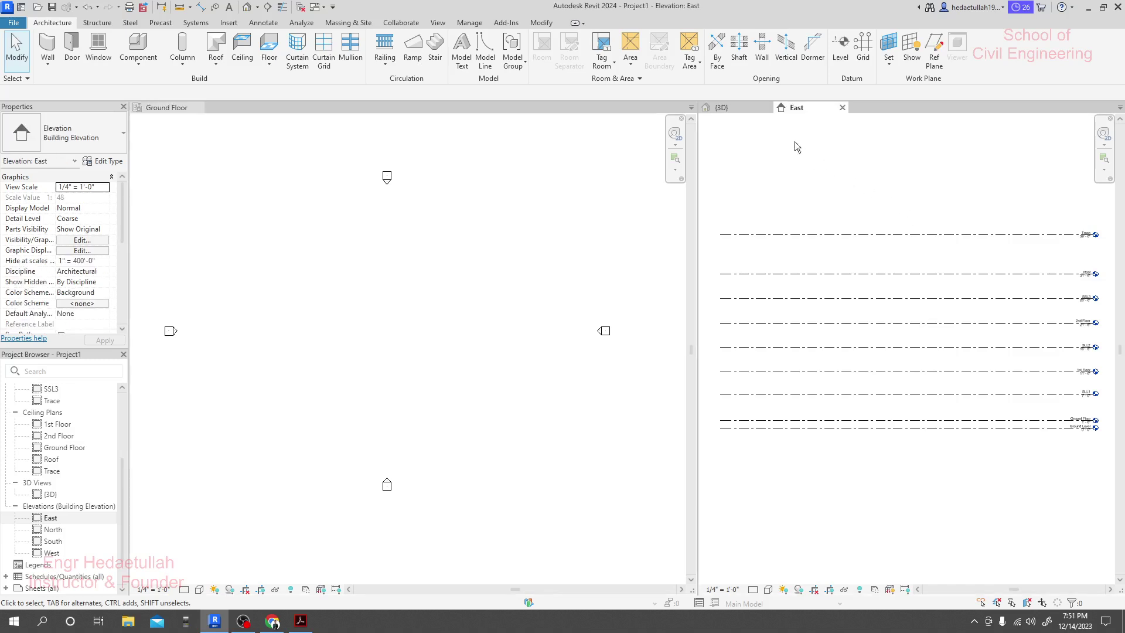
click(735, 109)
click(842, 108)
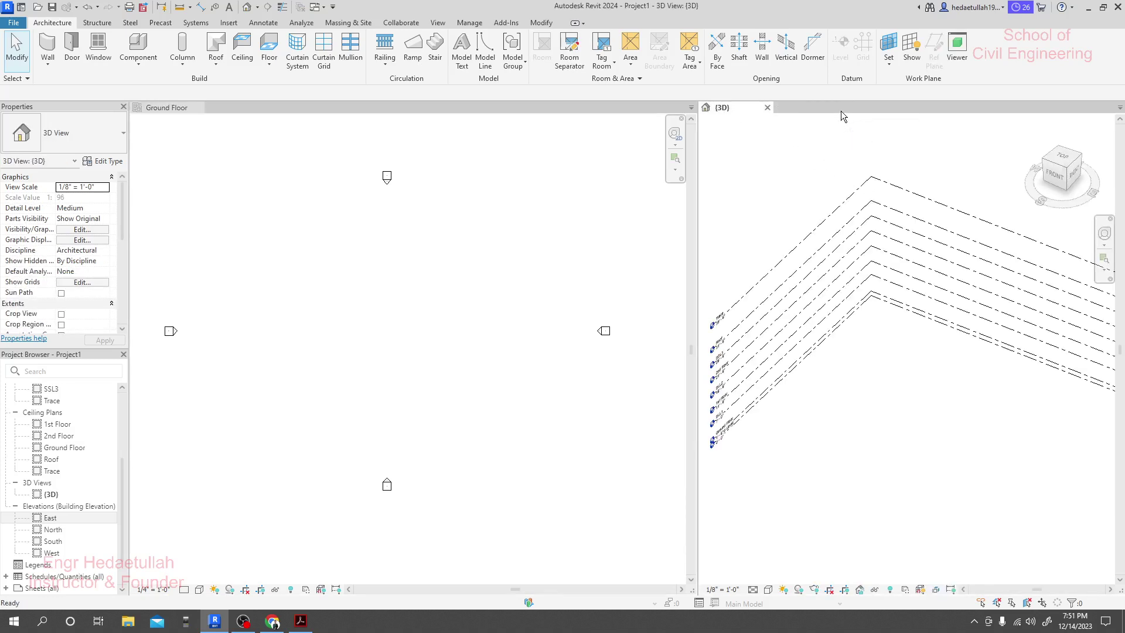
Step: Start an architectural wall in the Ground Floor ceiling plan using the Generic - 6" 2 basic wall type
click(412, 285)
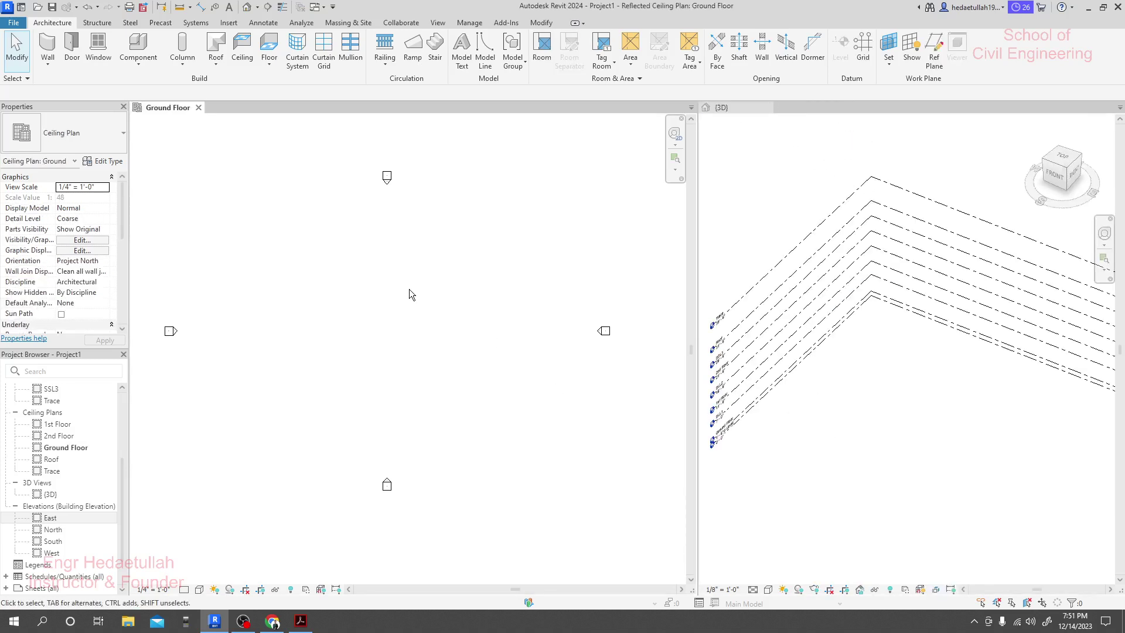
middle_drag(381, 332, 381, 334)
click(50, 63)
click(67, 94)
click(119, 141)
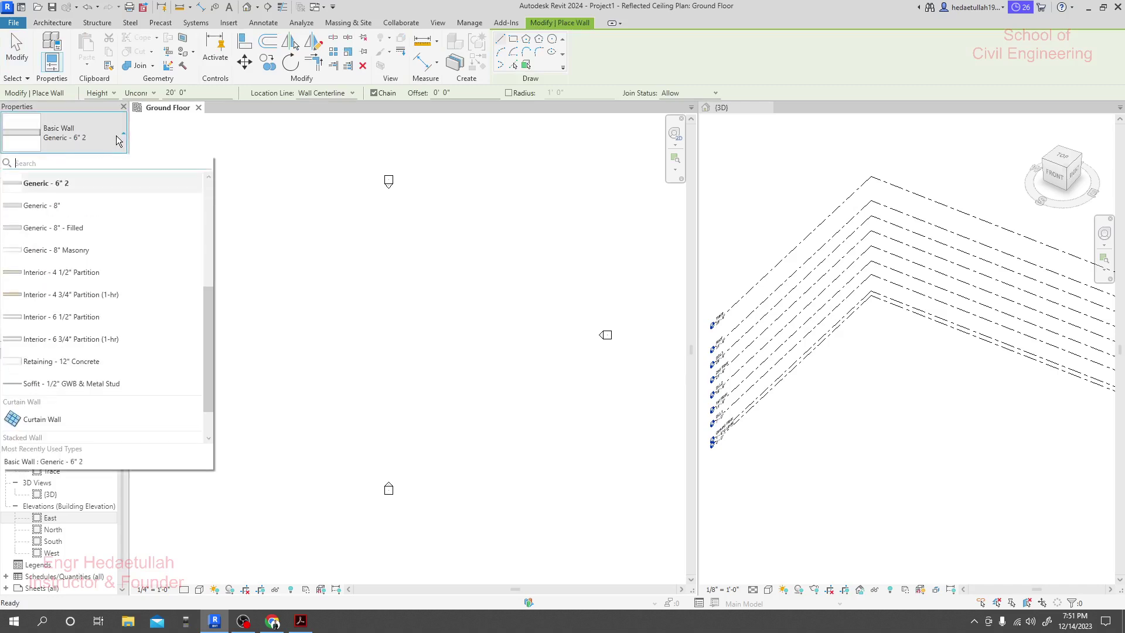
scroll(83, 375, up, 3)
scroll(83, 380, down, 1)
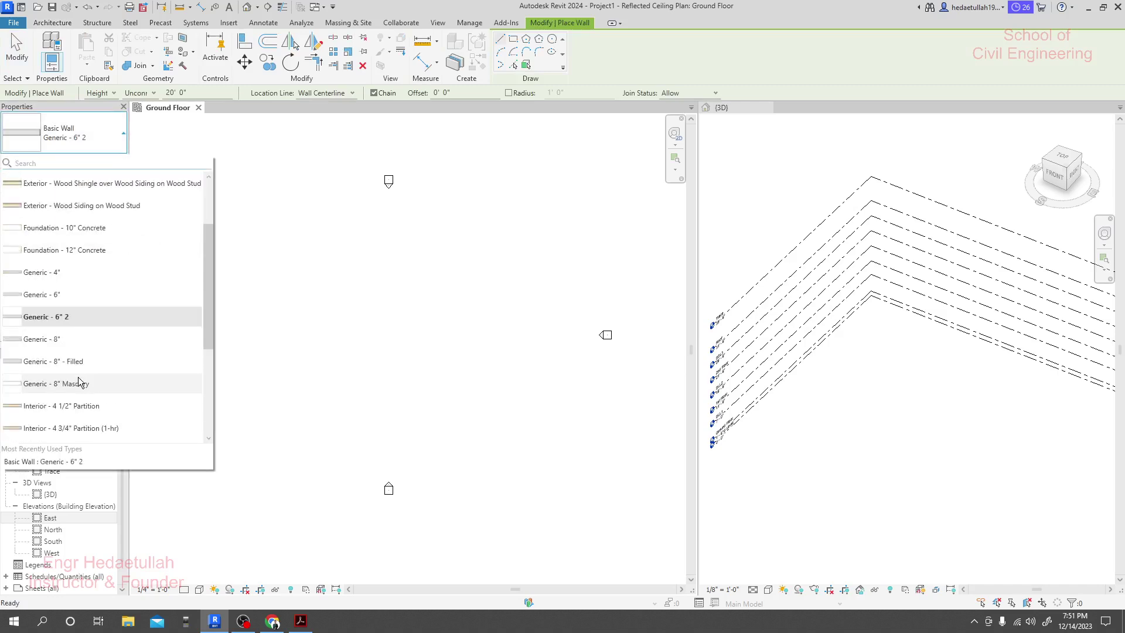
click(48, 320)
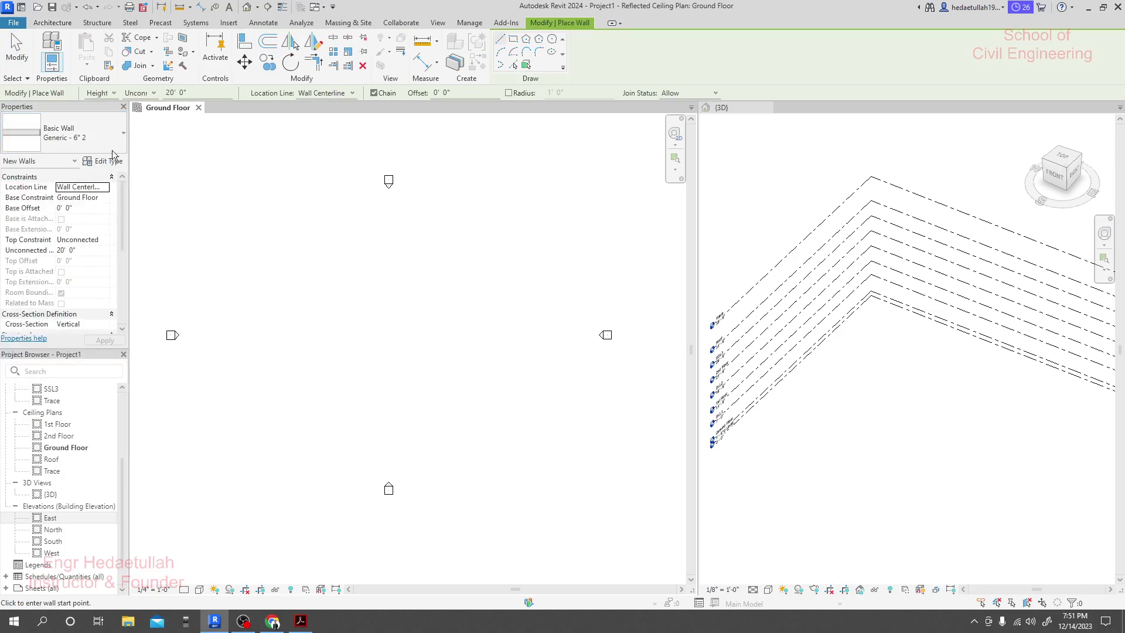
Step: Switch the wall's vertical option from Height to Depth and draw a slanted wall about 17'-6" long mid-plan
click(114, 93)
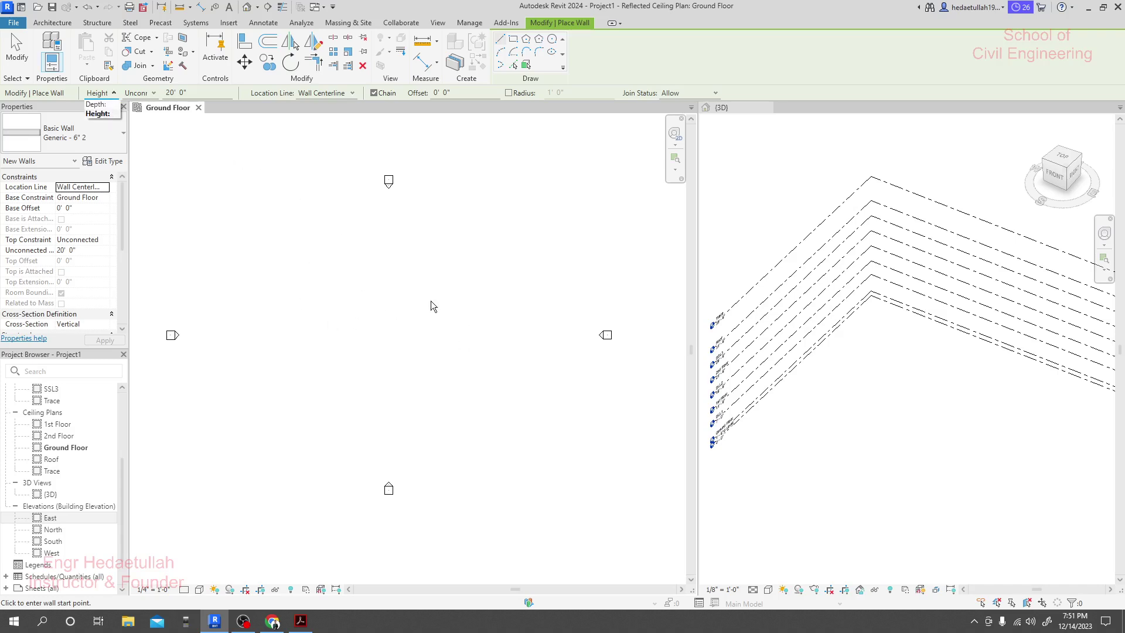
click(97, 114)
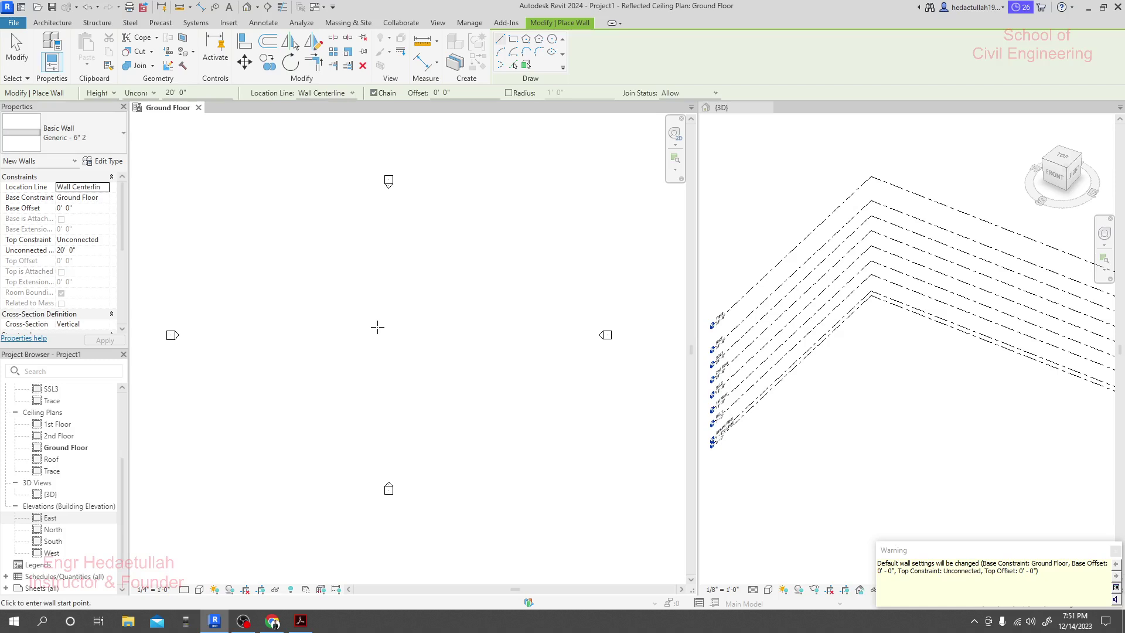
click(101, 94)
click(100, 106)
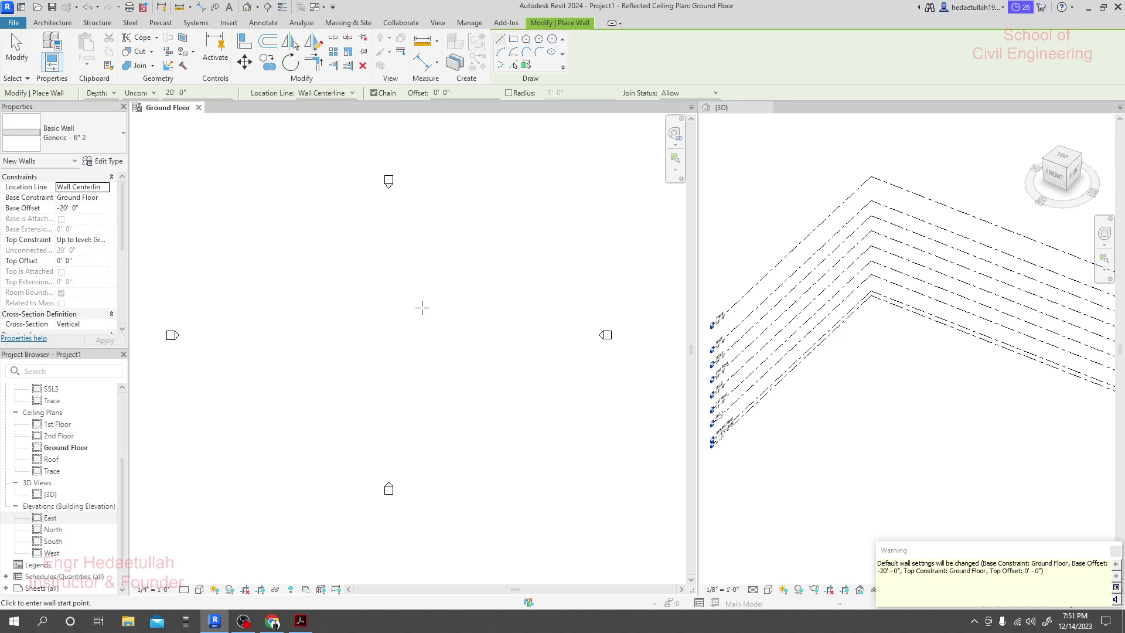
click(375, 327)
click(428, 296)
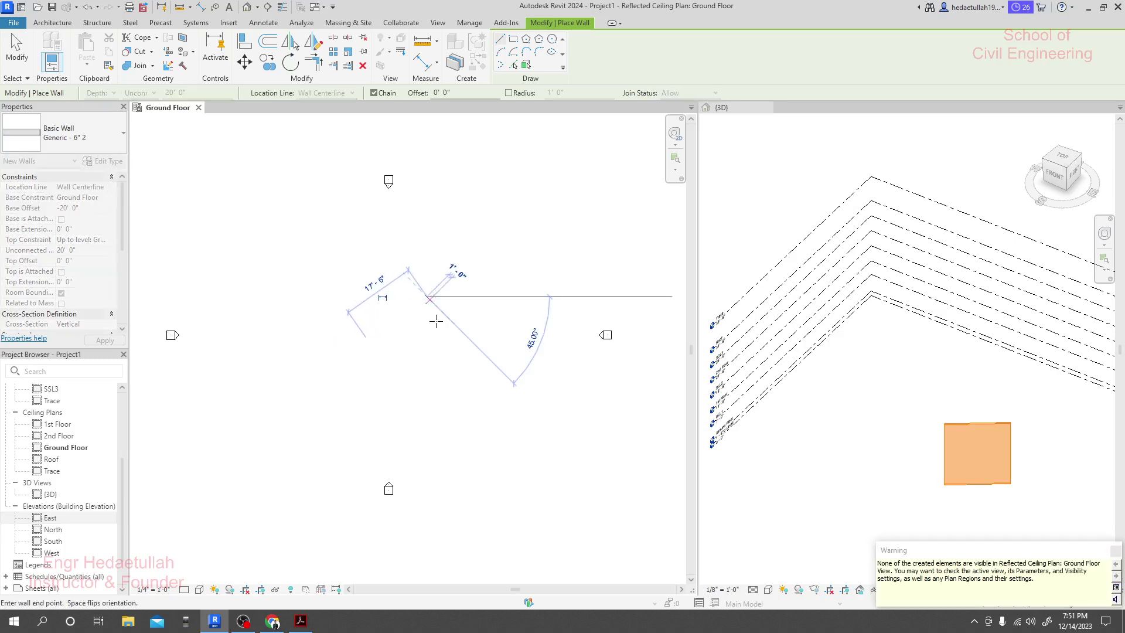
key(Escape)
key(Escape)
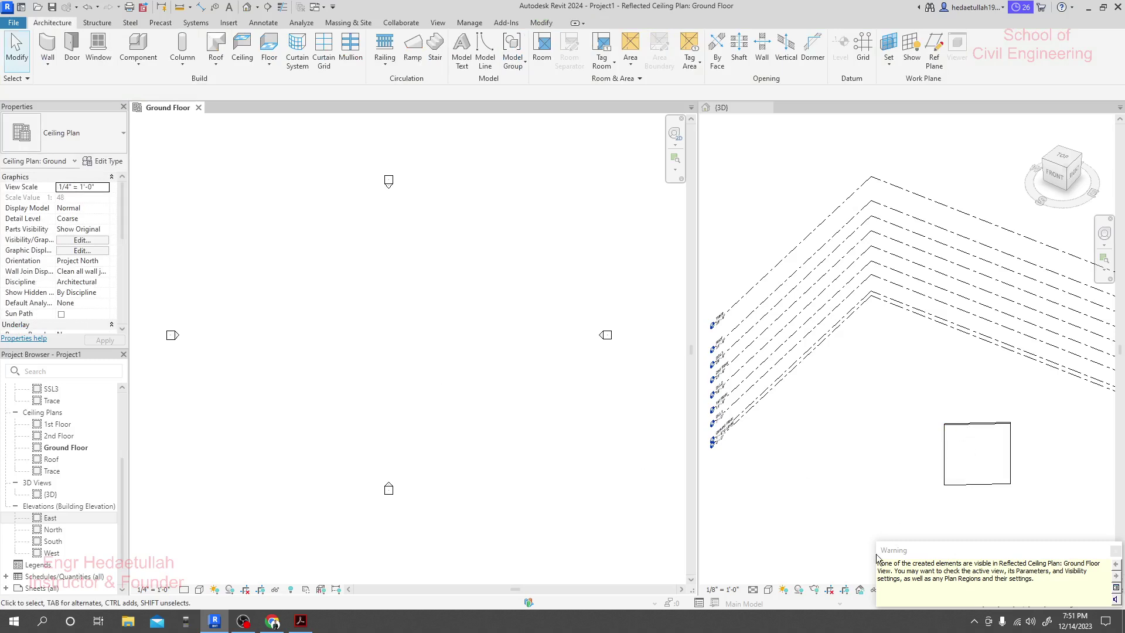
click(1115, 551)
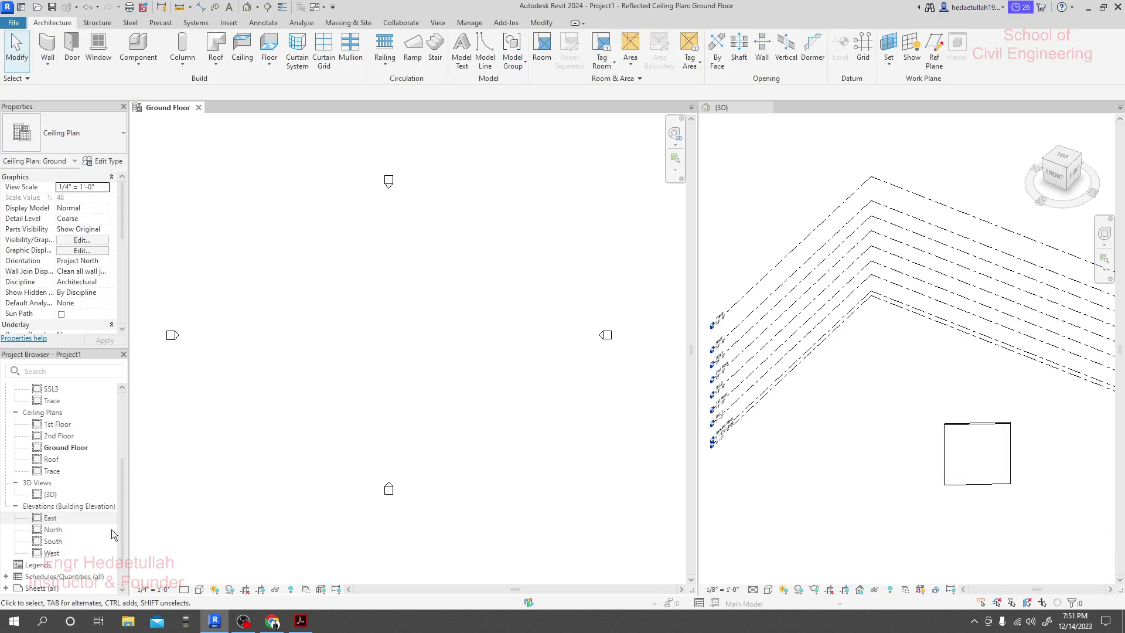
Step: Check the slanted wall against the levels in the East elevation, delete it, and return to the Ground Floor ceiling plan
double_click(65, 515)
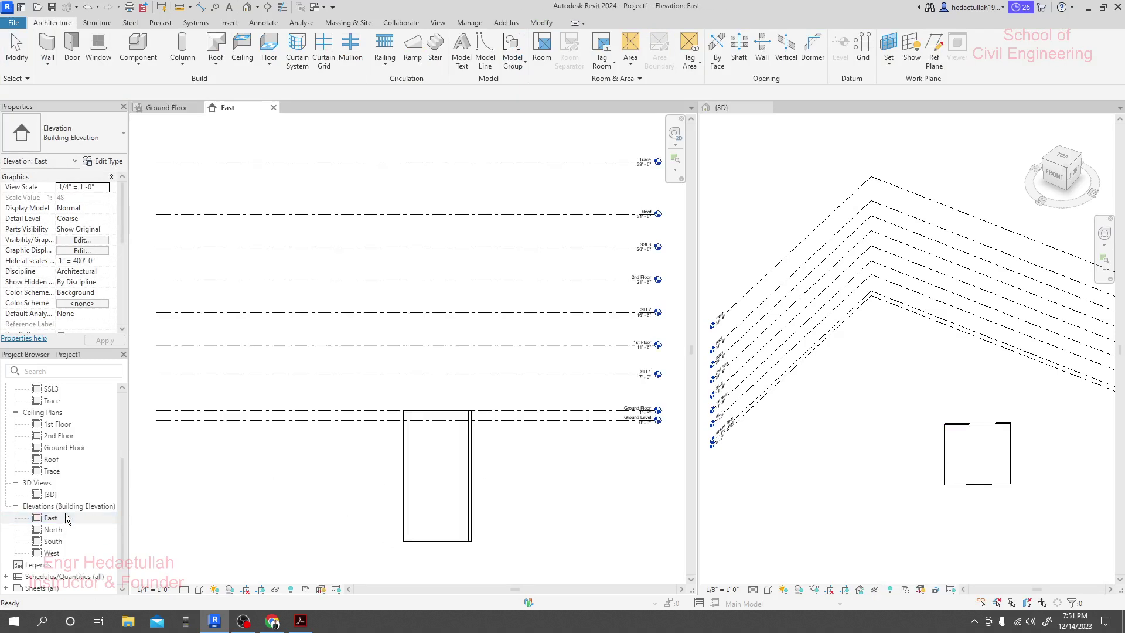
click(468, 451)
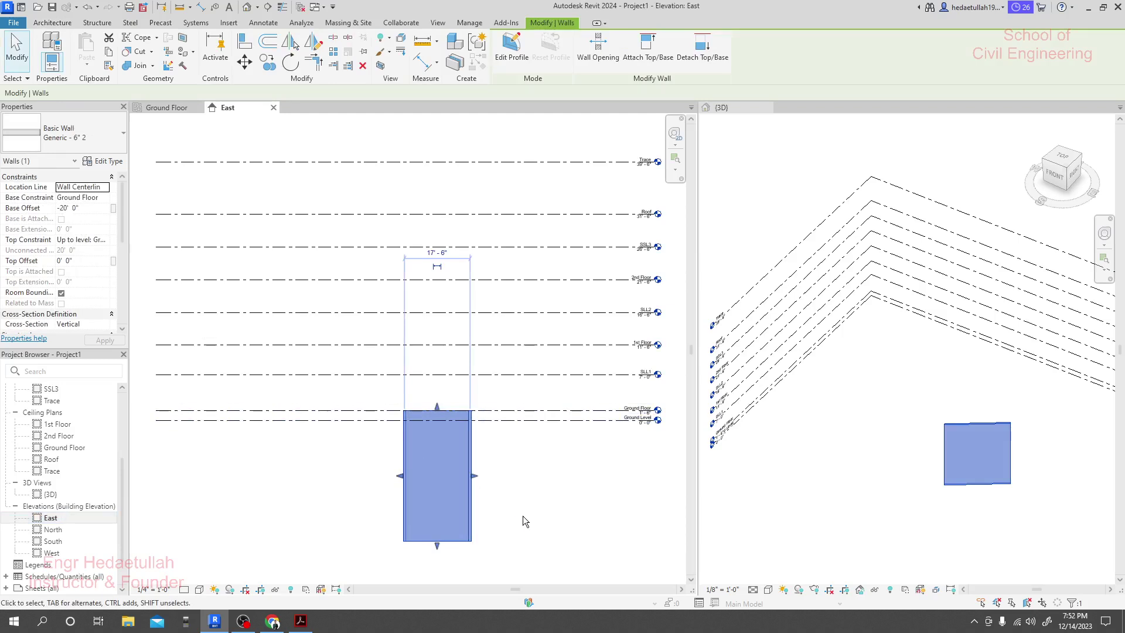
key(Delete)
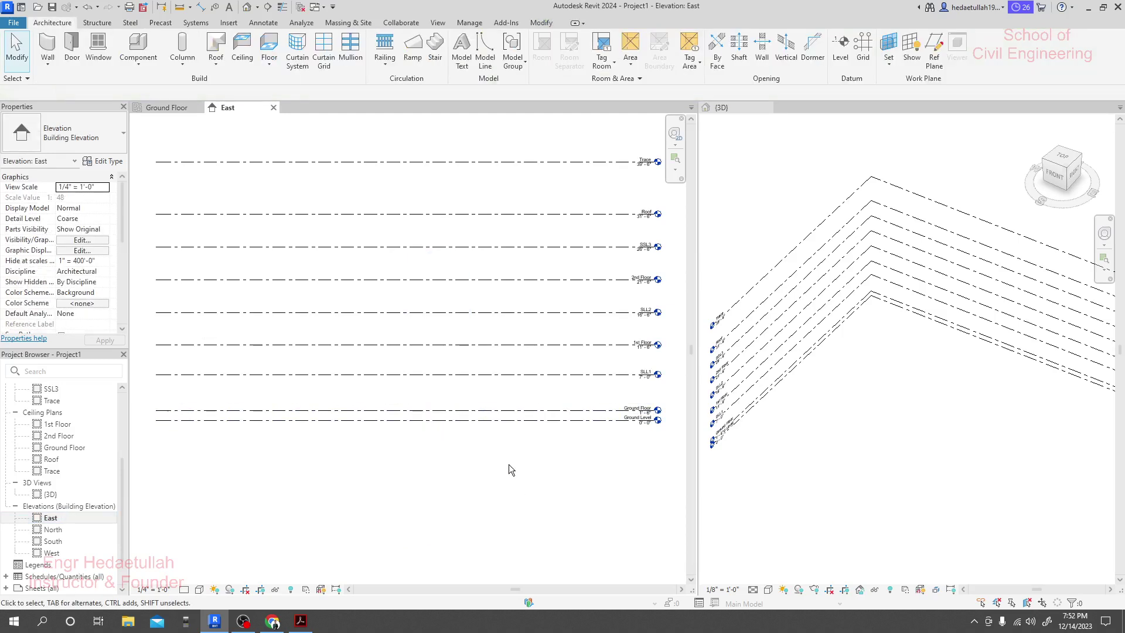
click(163, 108)
click(276, 108)
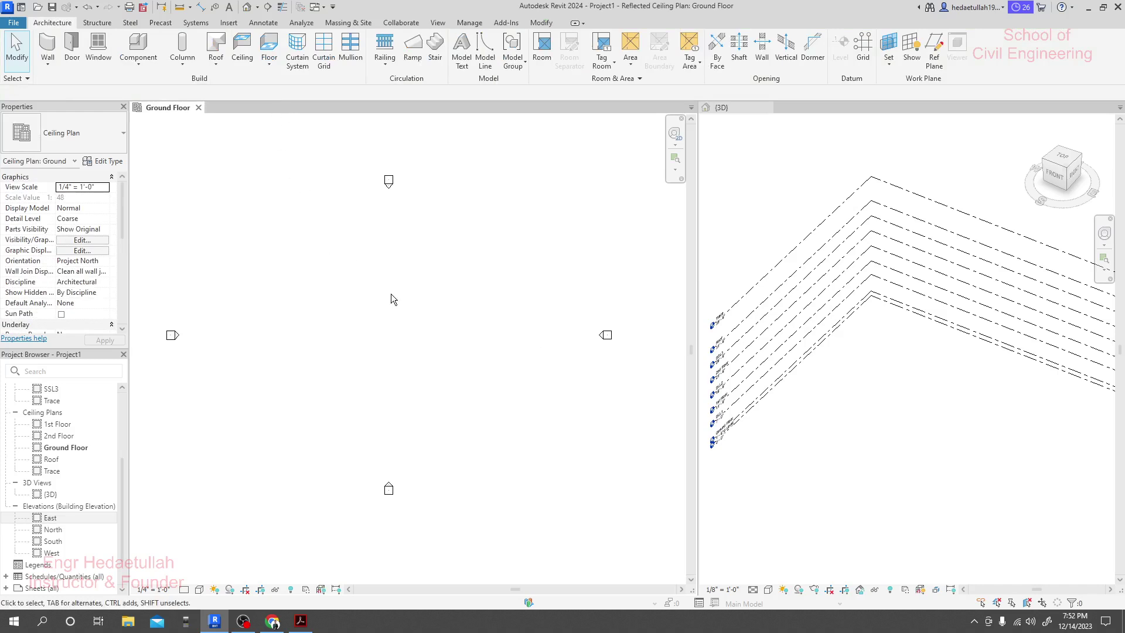
Step: Start a new architectural wall measured by Height, with its top constrained to the 1st Floor level
click(47, 63)
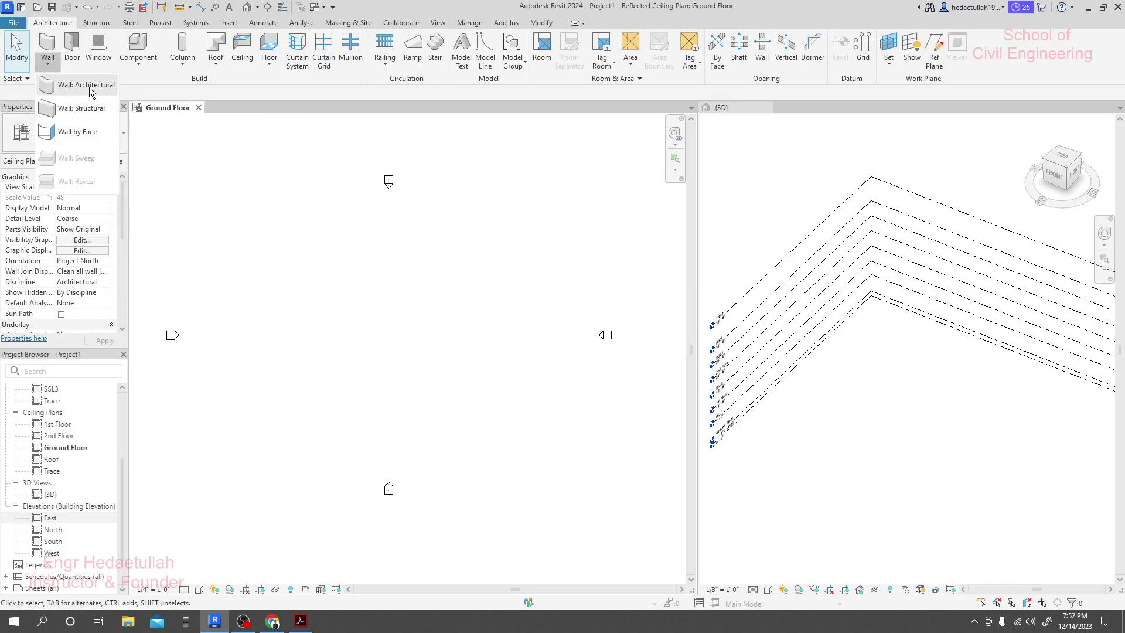
click(61, 84)
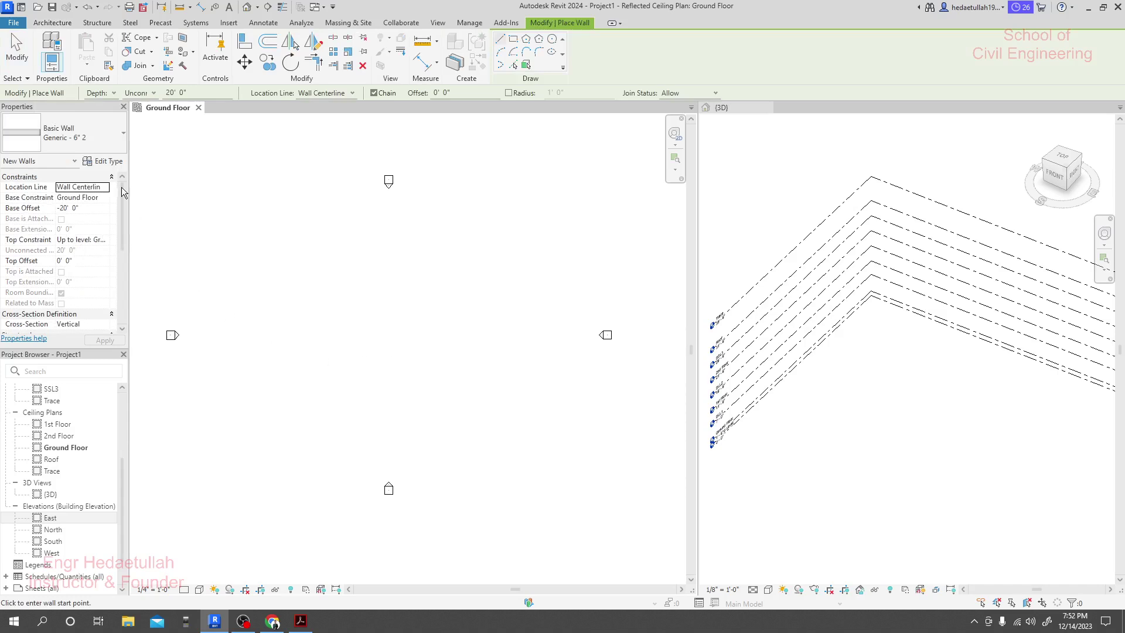
click(110, 93)
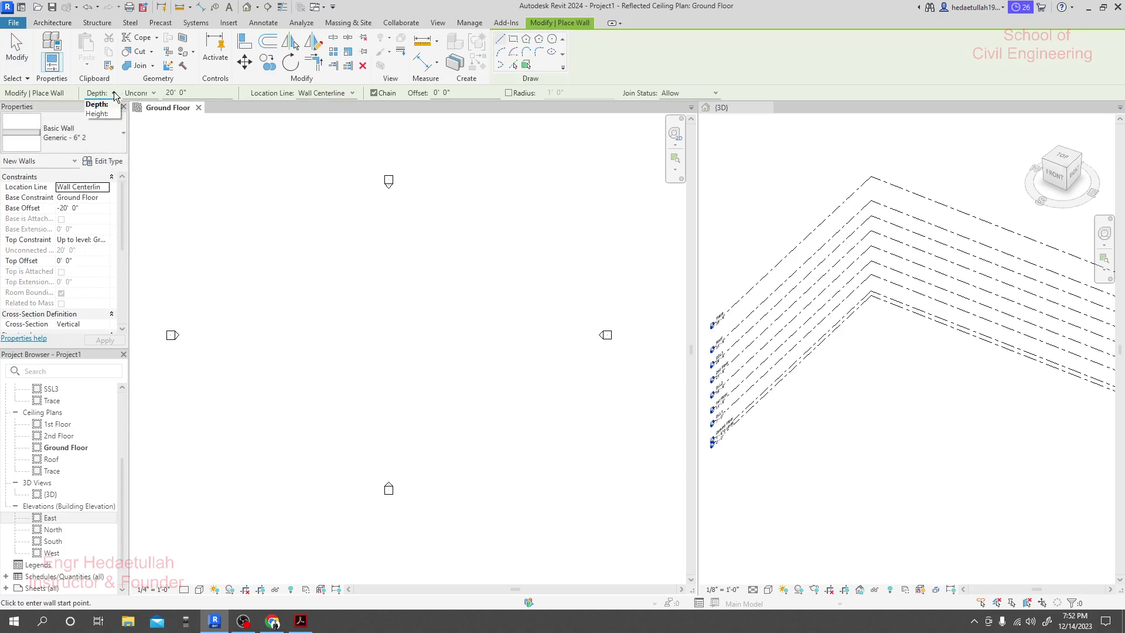
click(107, 114)
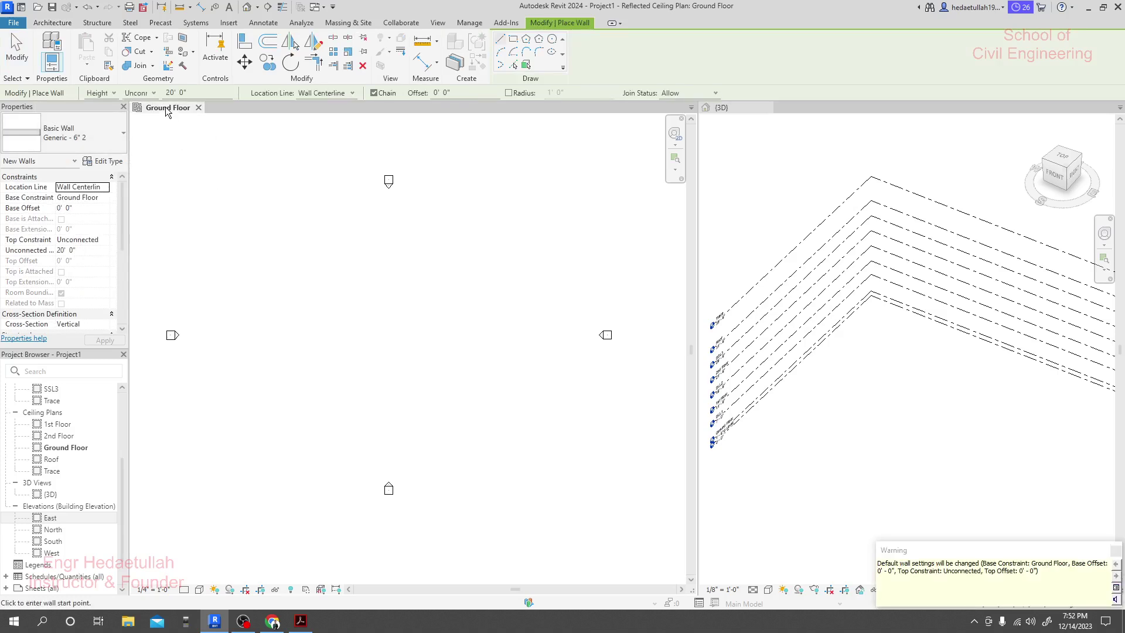
click(154, 92)
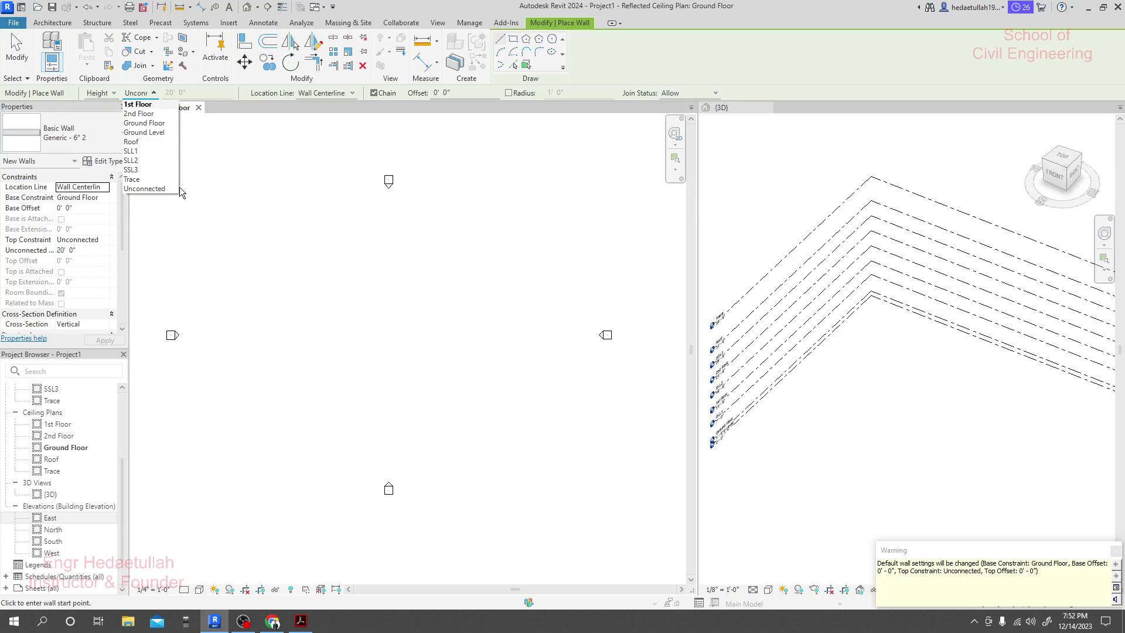
click(142, 105)
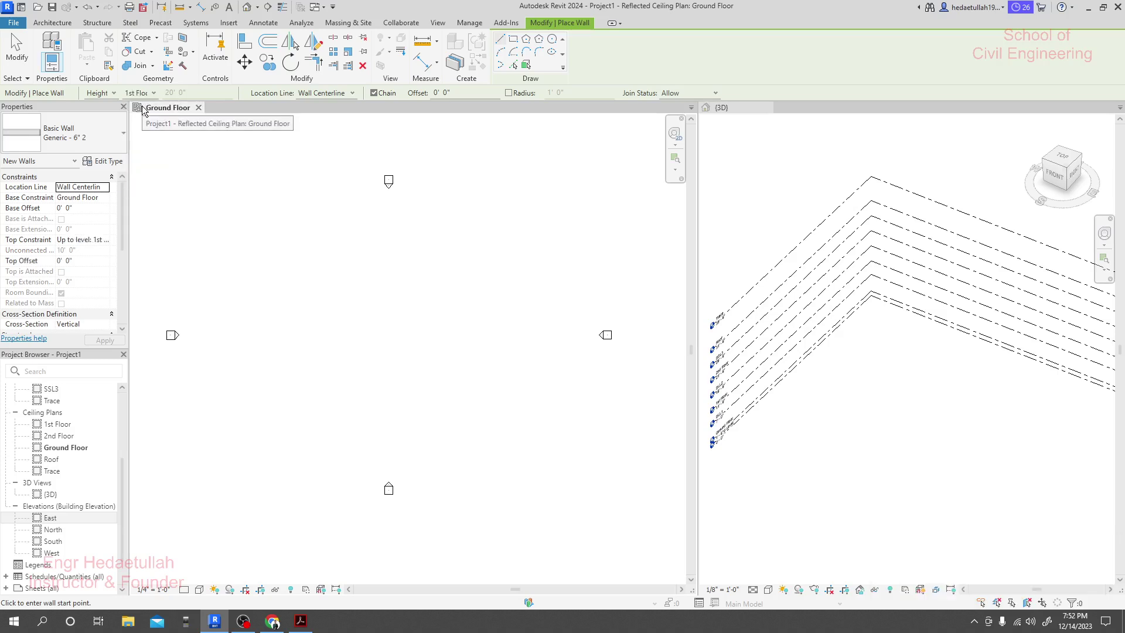
Step: Review the available location line and join status options for the new wall
middle_drag(389, 315, 393, 315)
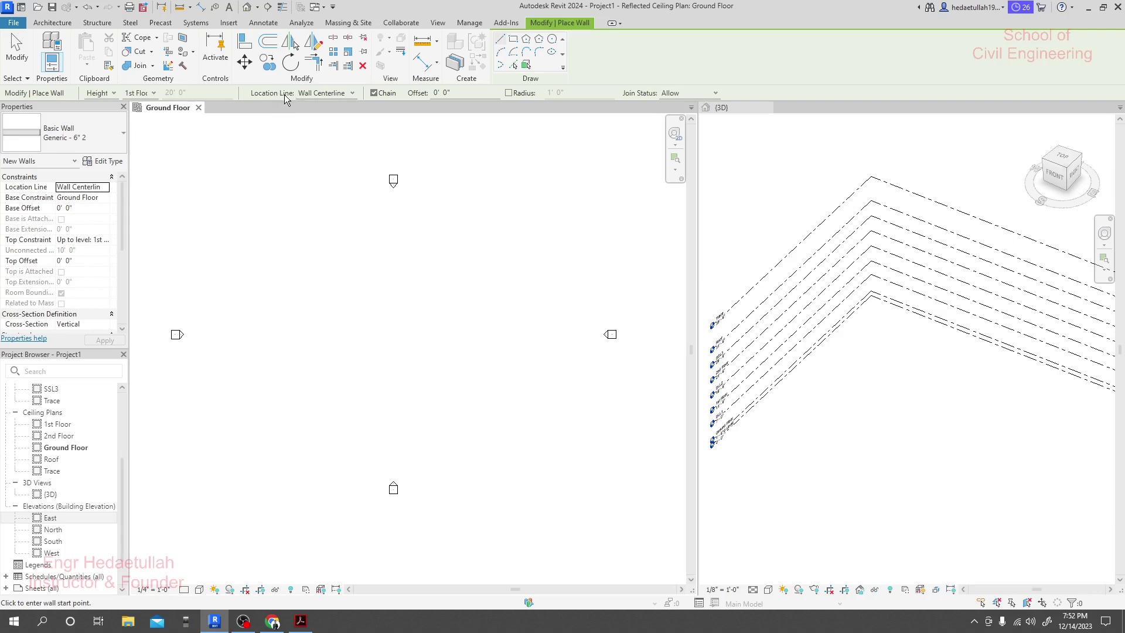
click(349, 94)
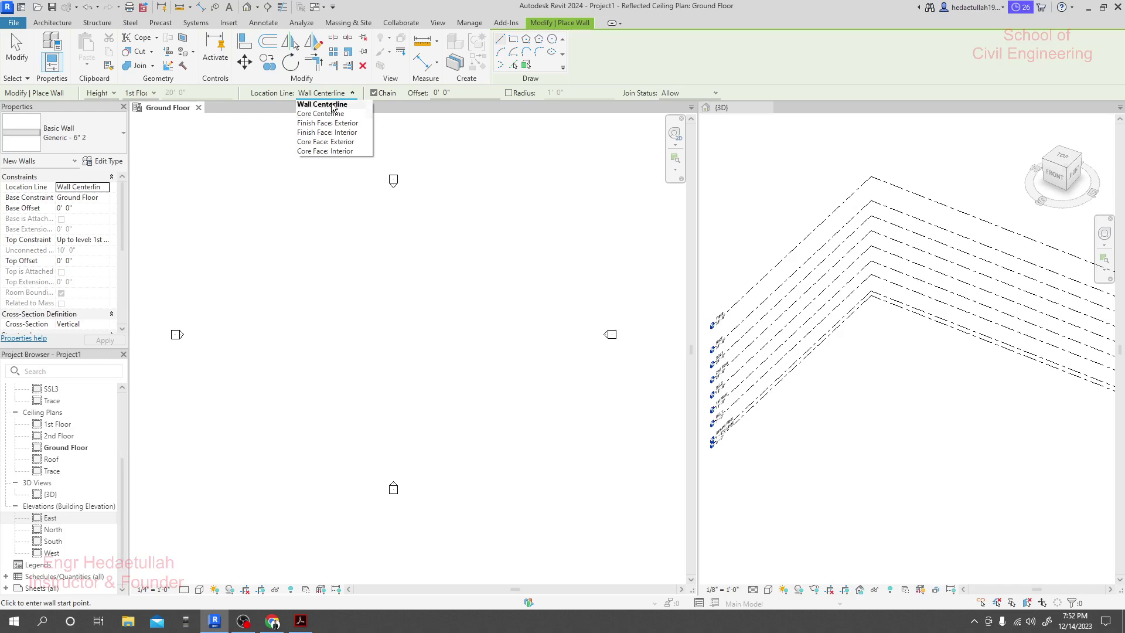
click(634, 54)
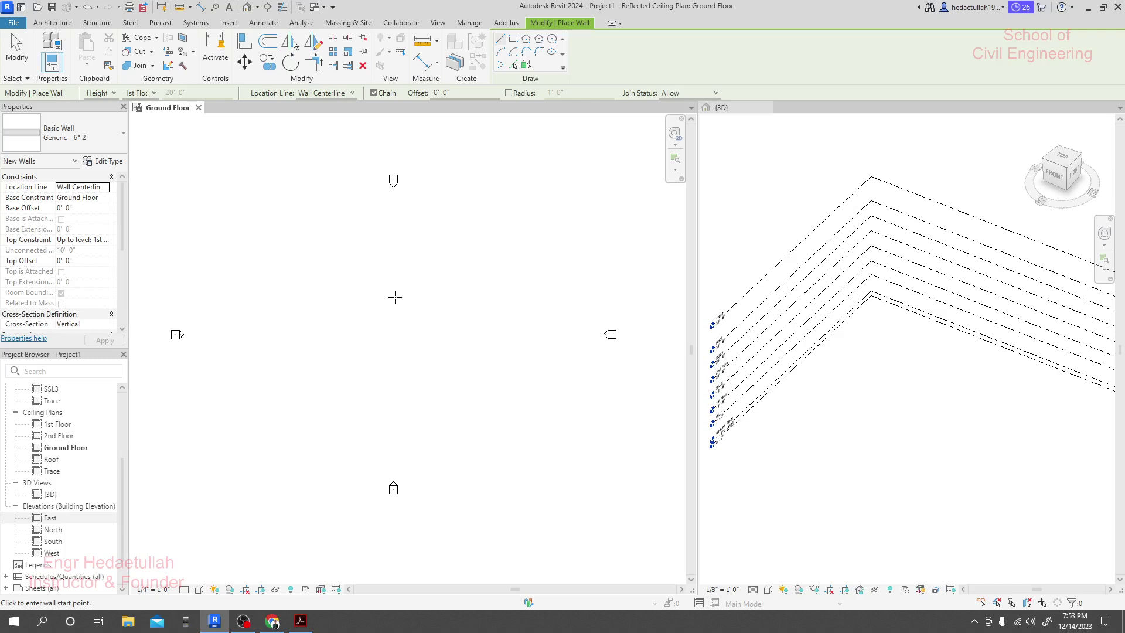
click(713, 94)
click(698, 67)
Step: Choose 1st Floor as the wall's top level and Wall Centerline as its location line
click(143, 94)
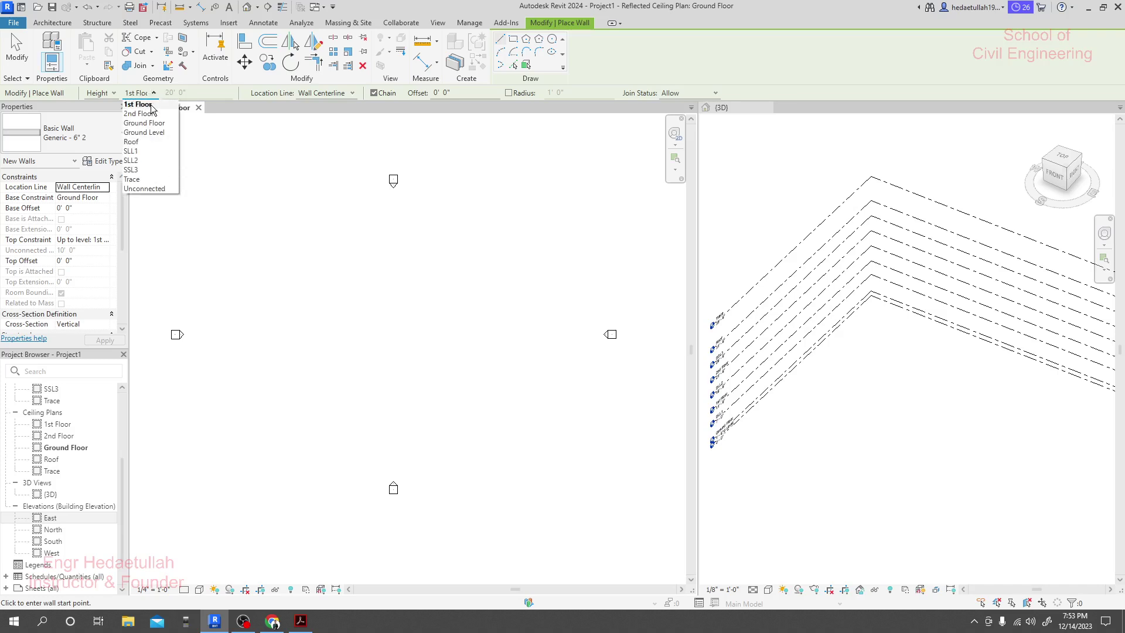
click(152, 105)
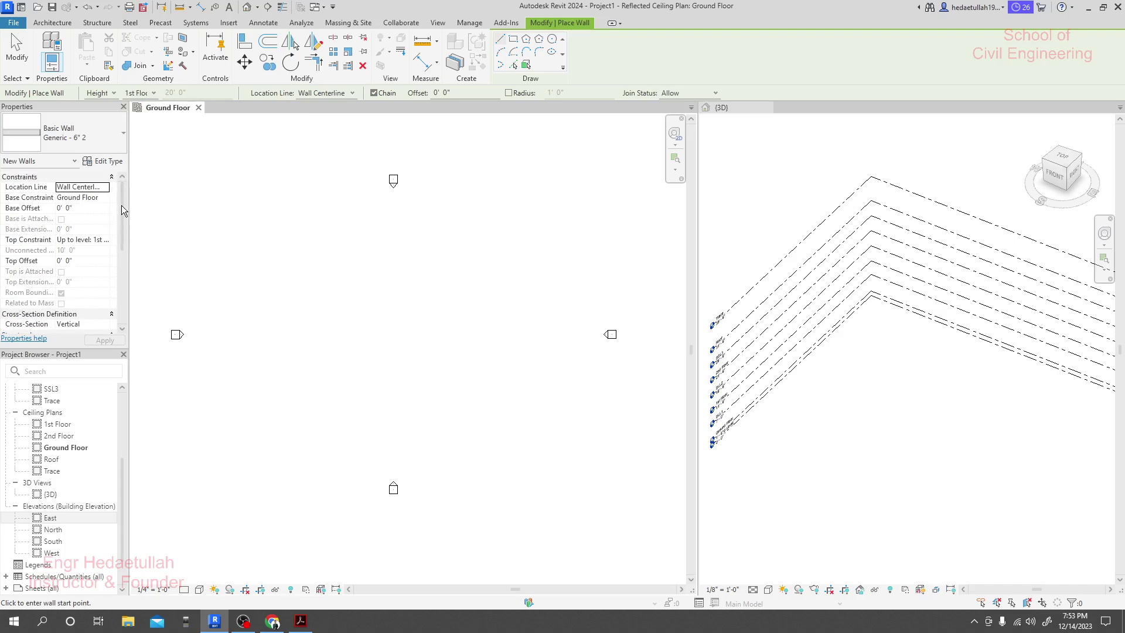
click(347, 94)
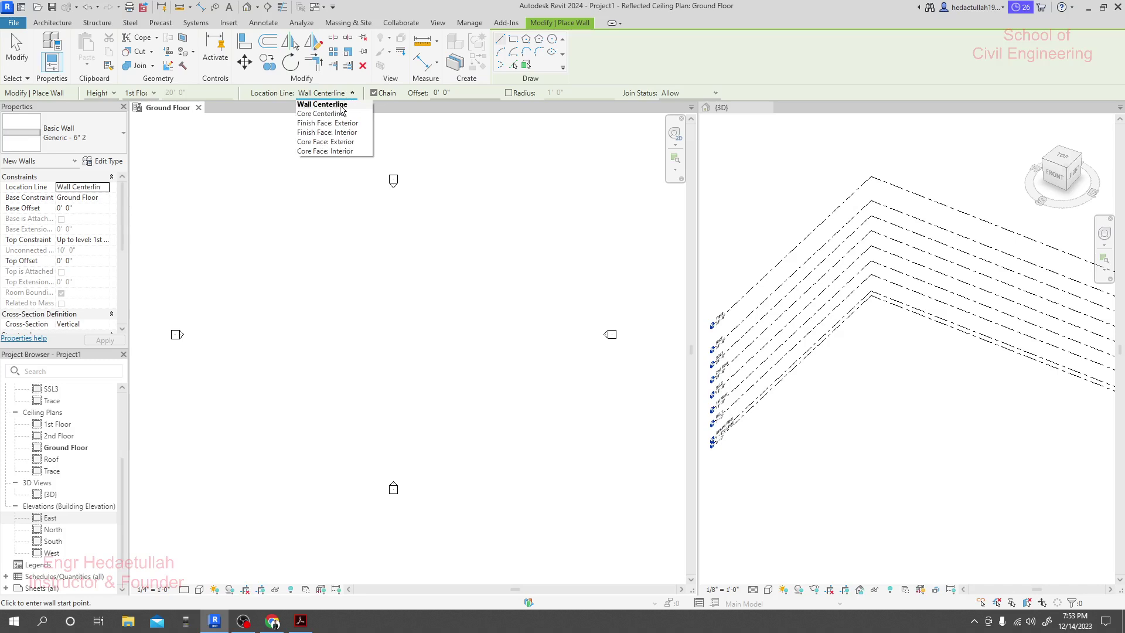
click(341, 105)
Step: Draw a vertical wall about 6'-0" long in the Ground Floor plan and dismiss the save reminder without saving
click(294, 364)
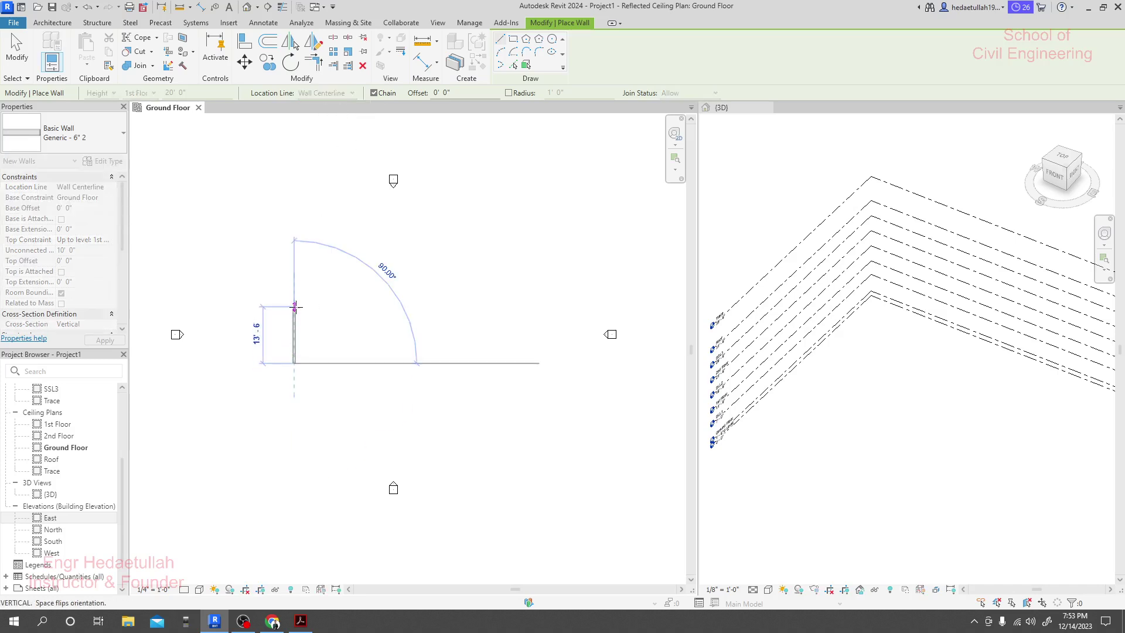
scroll(296, 306, up, 6)
mouse_move(295, 306)
middle_down()
mouse_move(296, 340)
mouse_move(307, 180)
middle_up()
scroll(307, 180, down, 1)
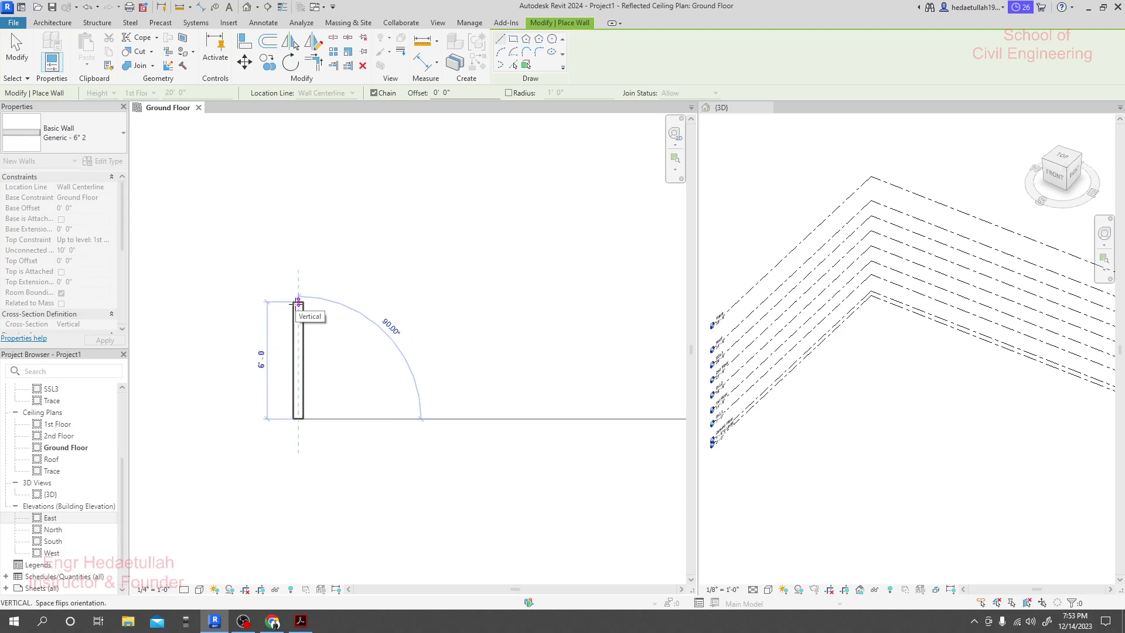
click(298, 303)
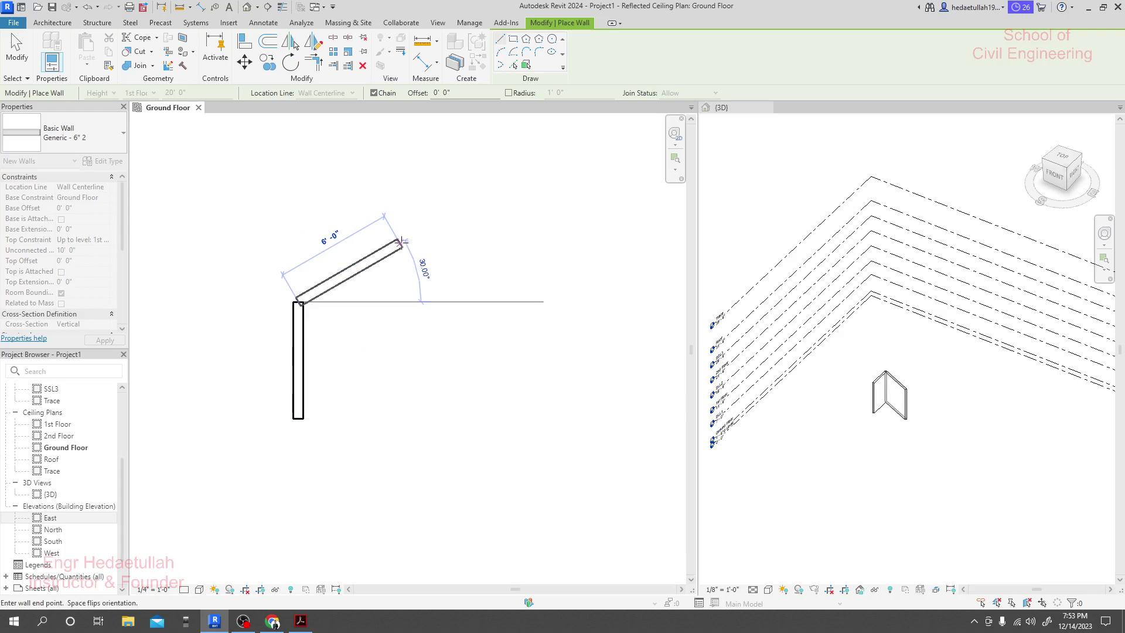
key(Escape)
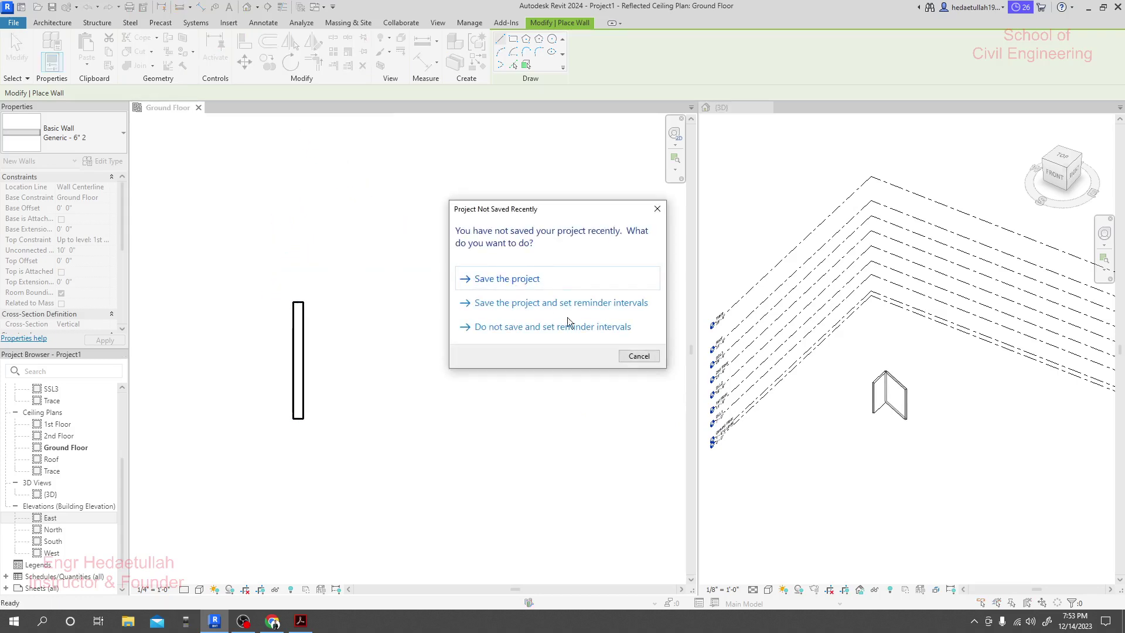
click(657, 209)
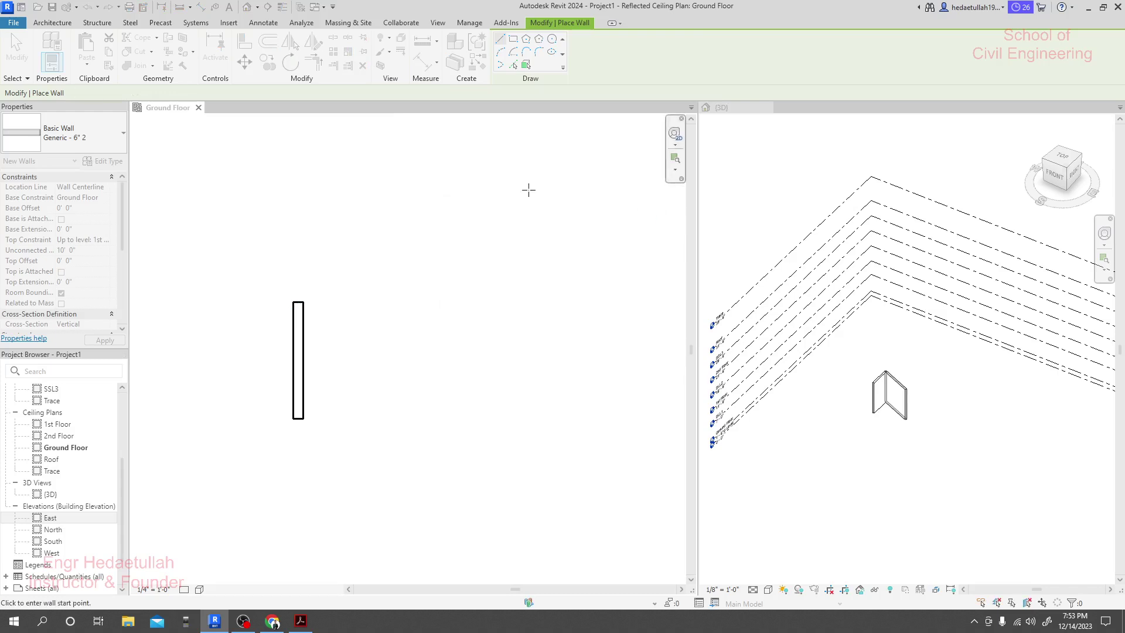
Step: With location line Finish Face: Exterior, draw a wall about 5'-5" upward from the existing wall's top corner and continue about 3'-1" leftward
click(353, 93)
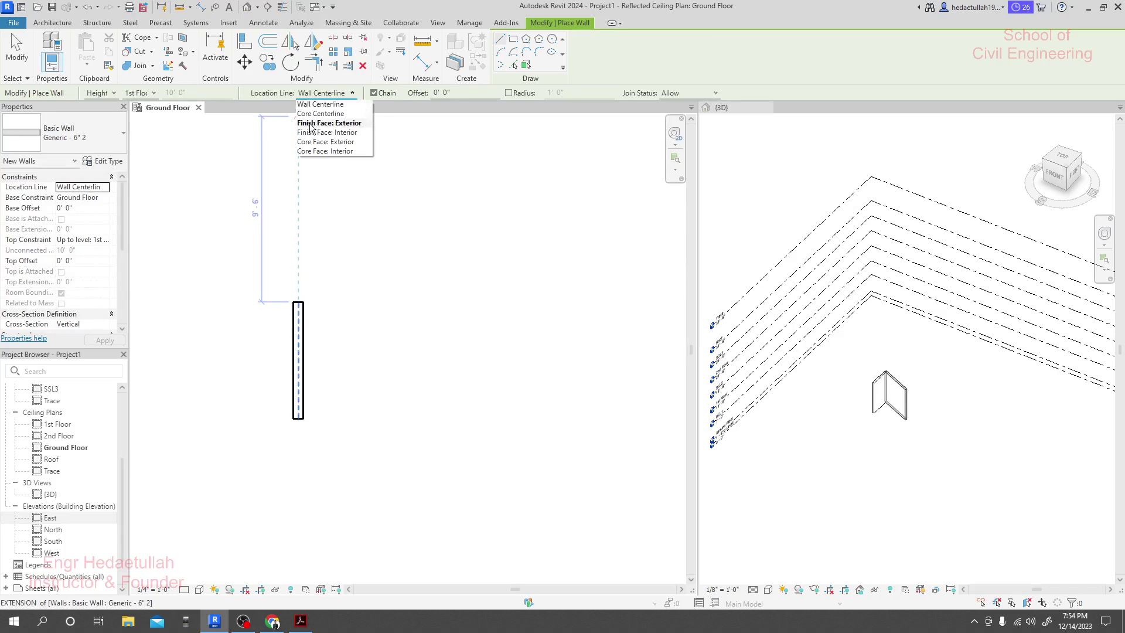
click(347, 124)
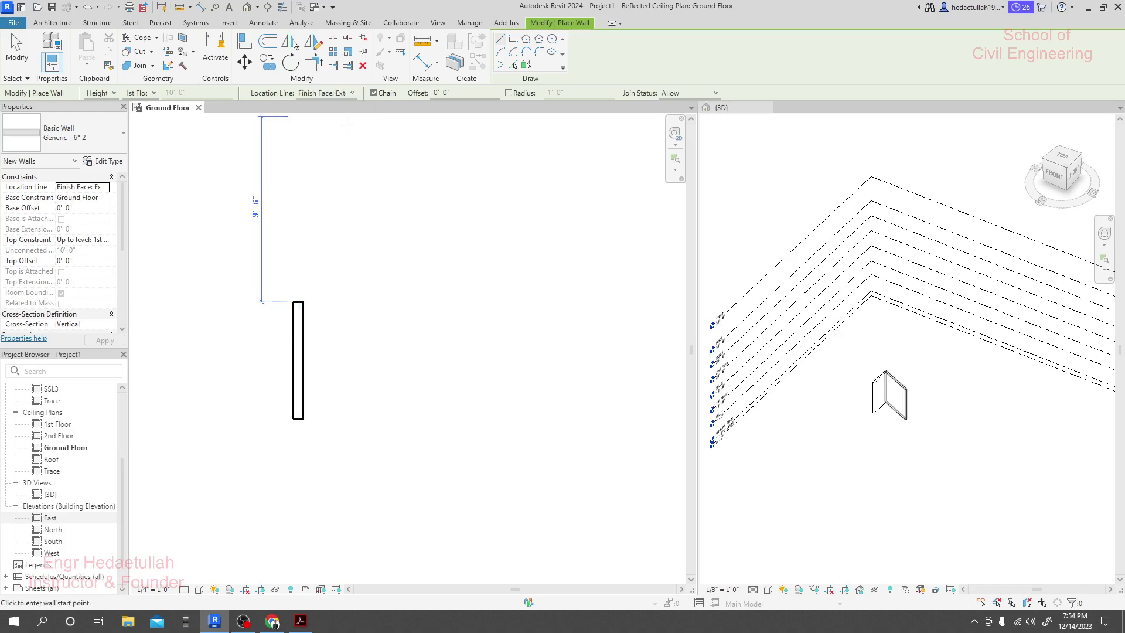
click(303, 302)
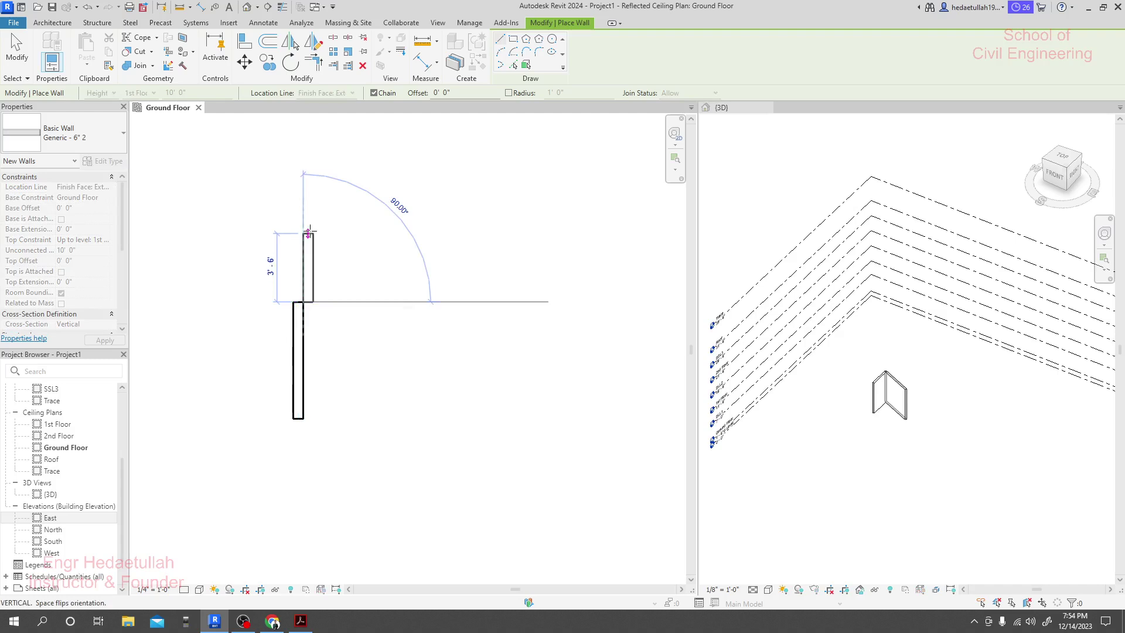
scroll(301, 199, up, 1)
scroll(301, 194, up, 2)
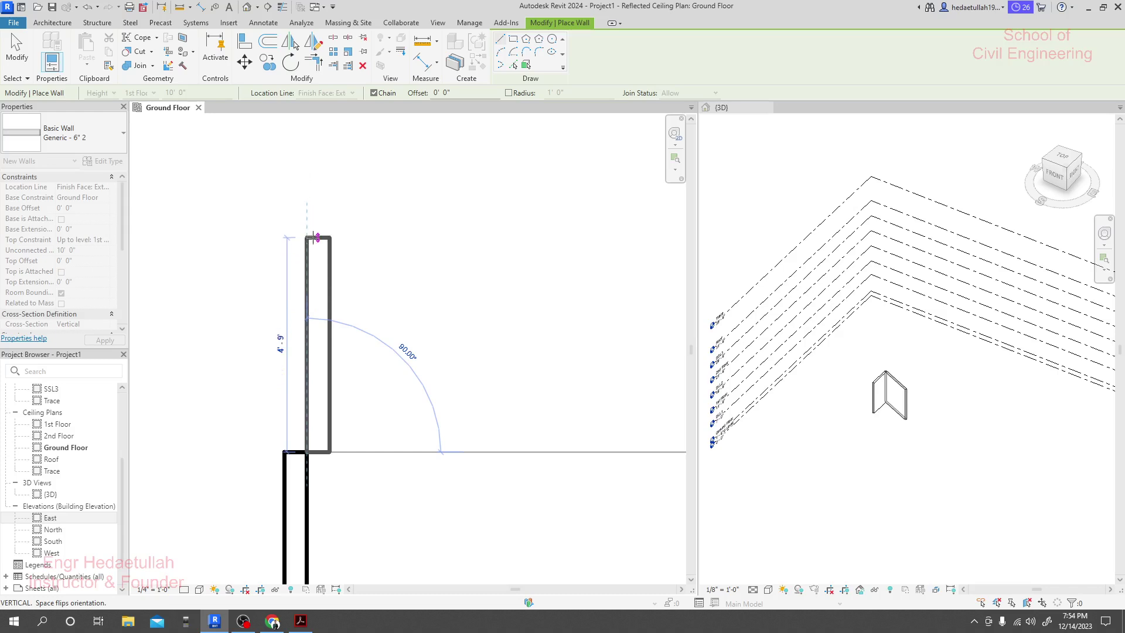
click(317, 219)
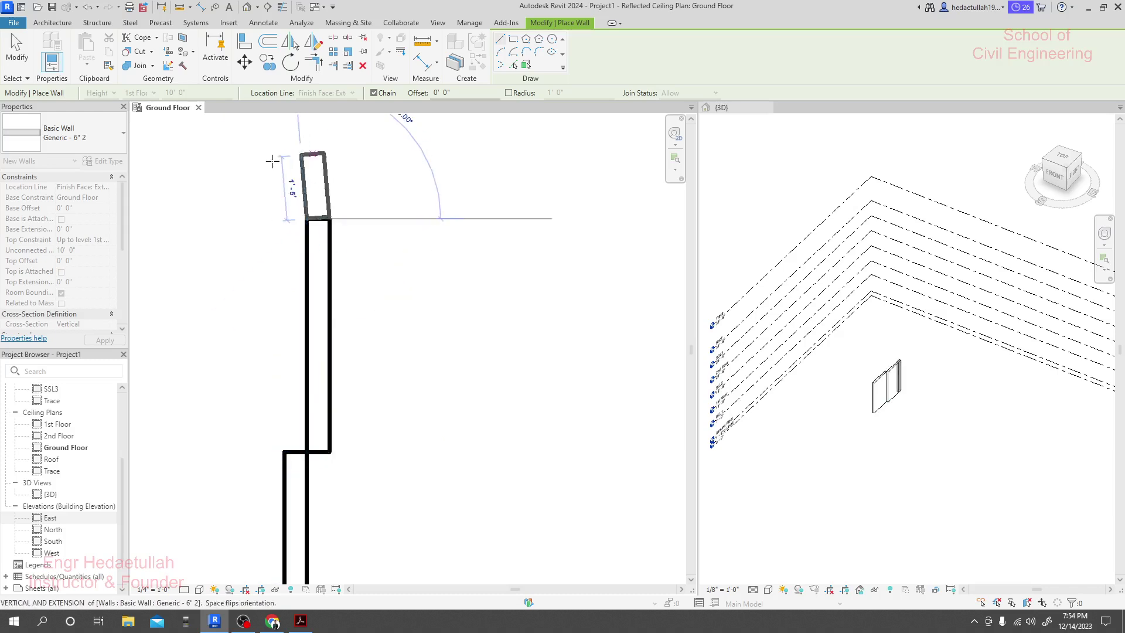
click(178, 219)
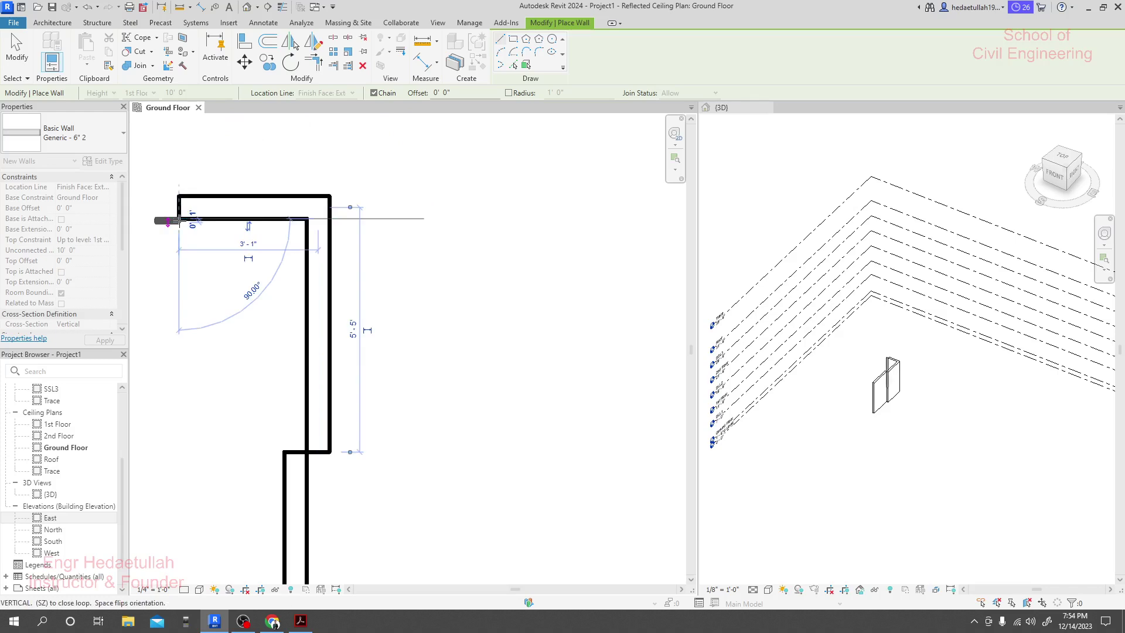
key(Escape)
middle_drag(213, 346, 294, 309)
scroll(296, 310, down, 1)
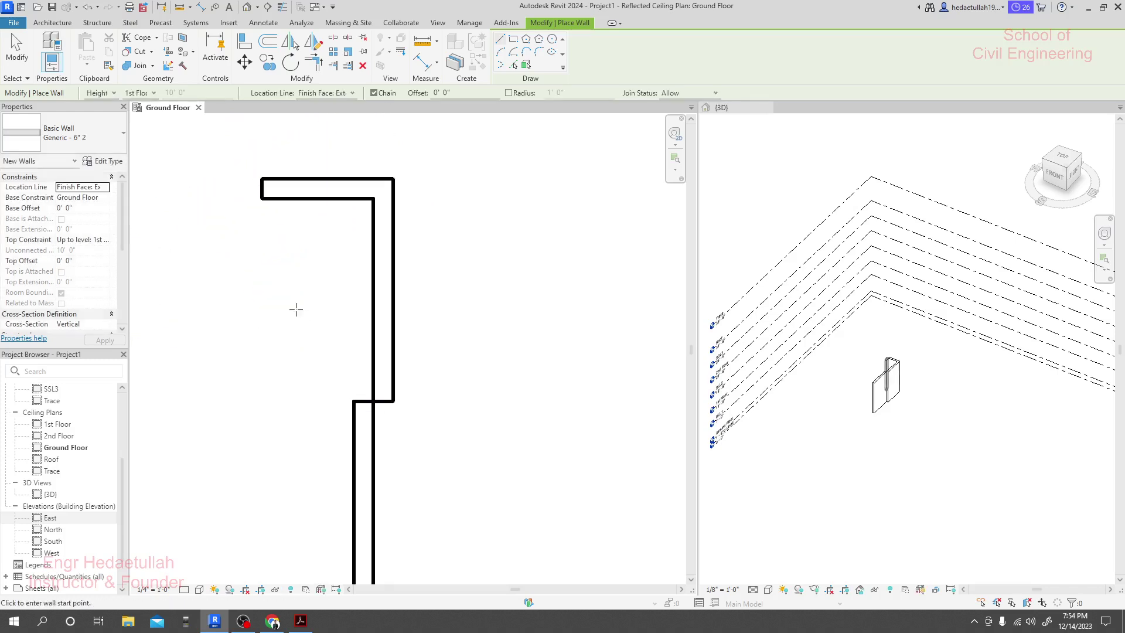
Step: Draw a separate vertical wall about 6'-5" long beside the L-shaped walls, using Finish Face: Interior as the location line
click(347, 93)
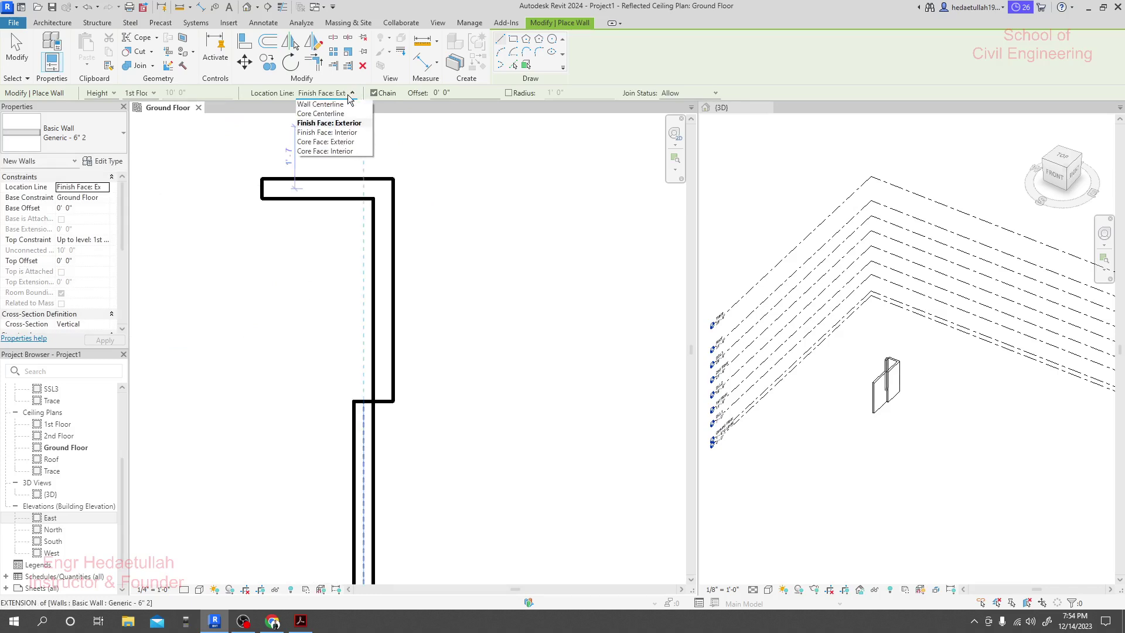
click(348, 132)
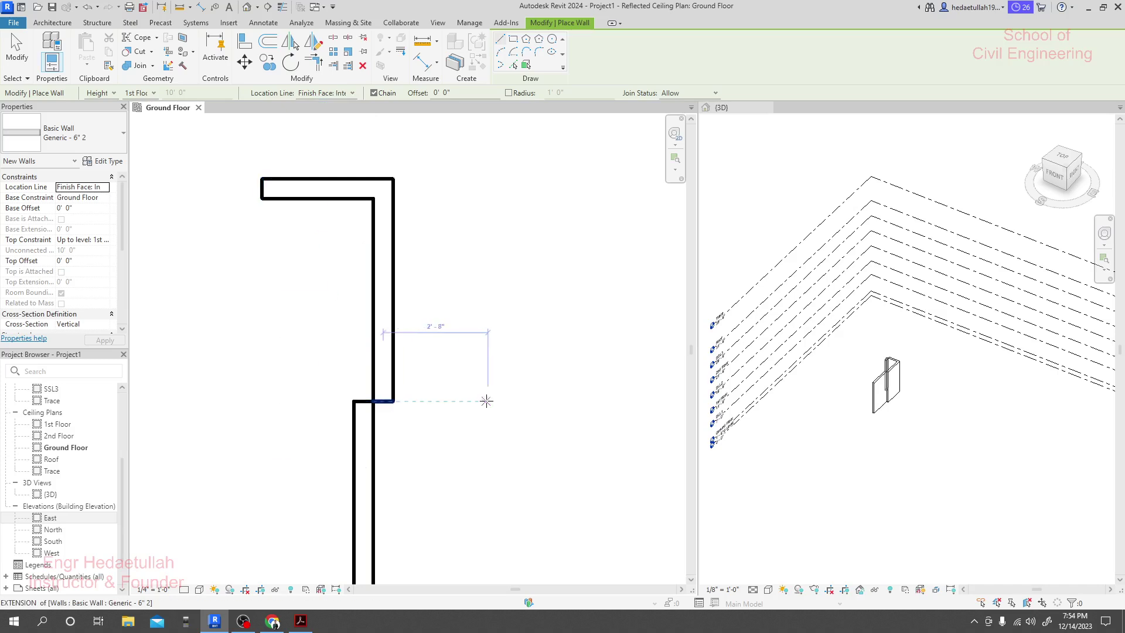
click(477, 416)
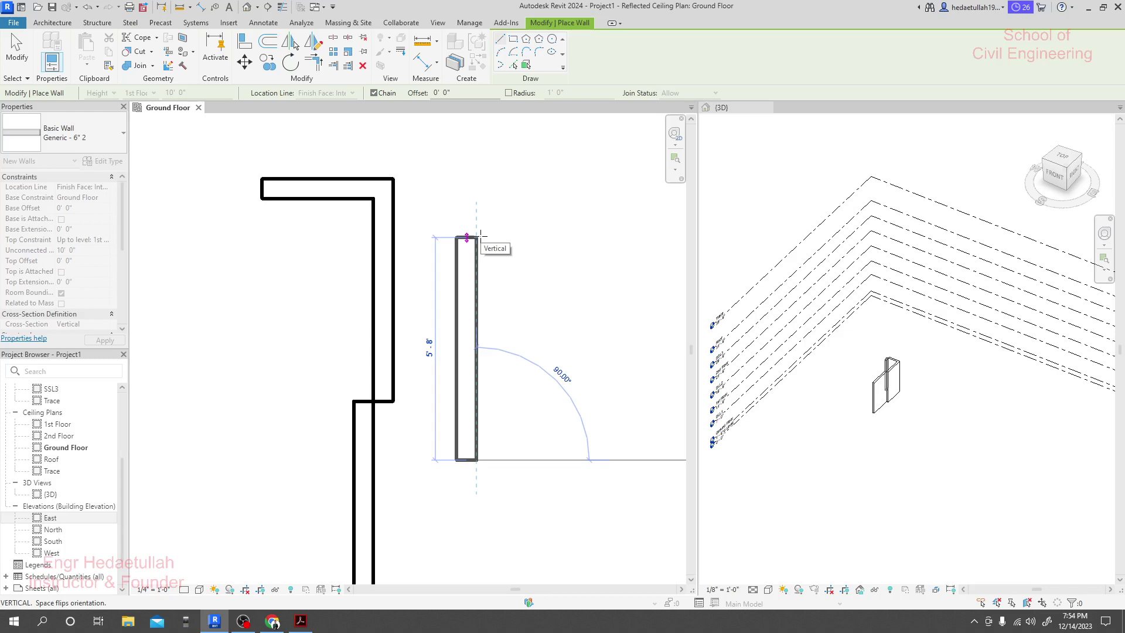
click(477, 207)
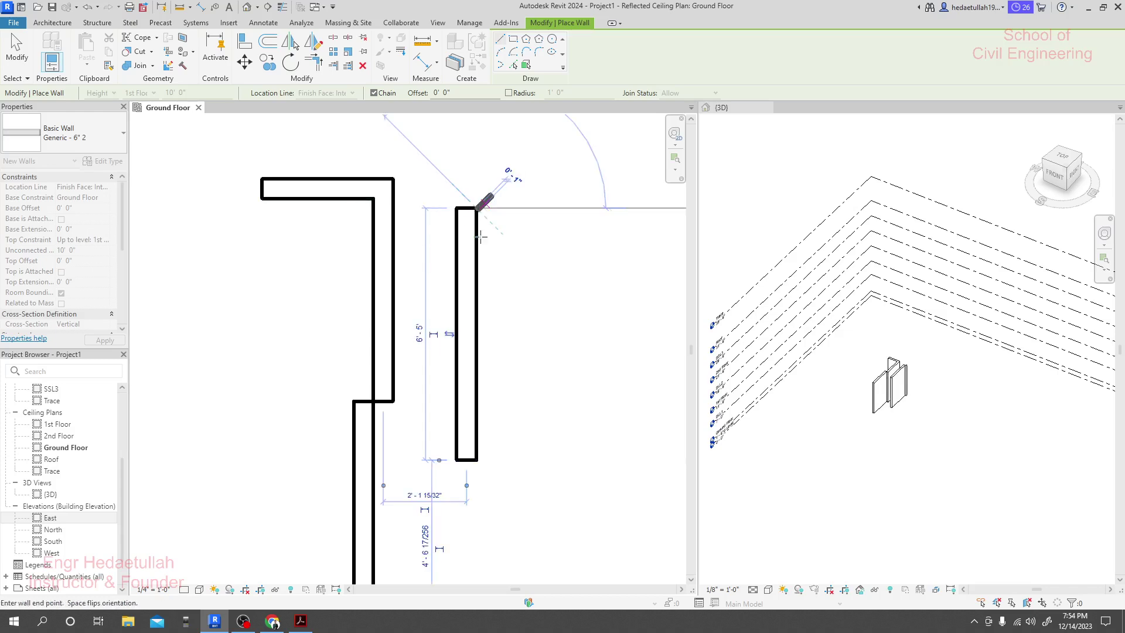
key(Escape)
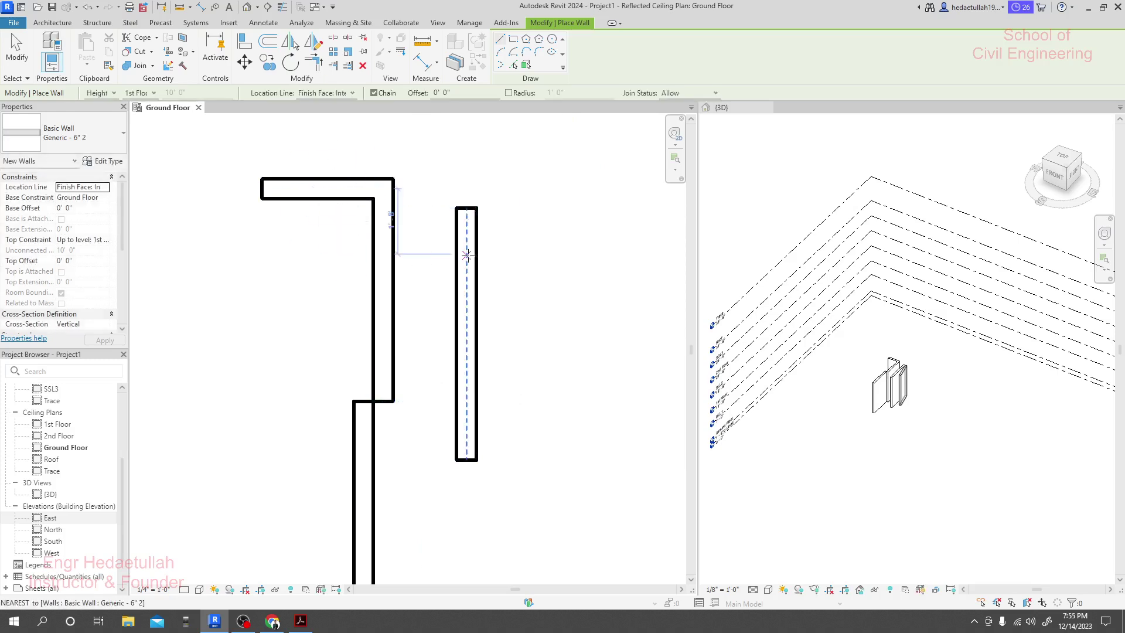
scroll(469, 258, down, 1)
middle_drag(558, 263, 535, 272)
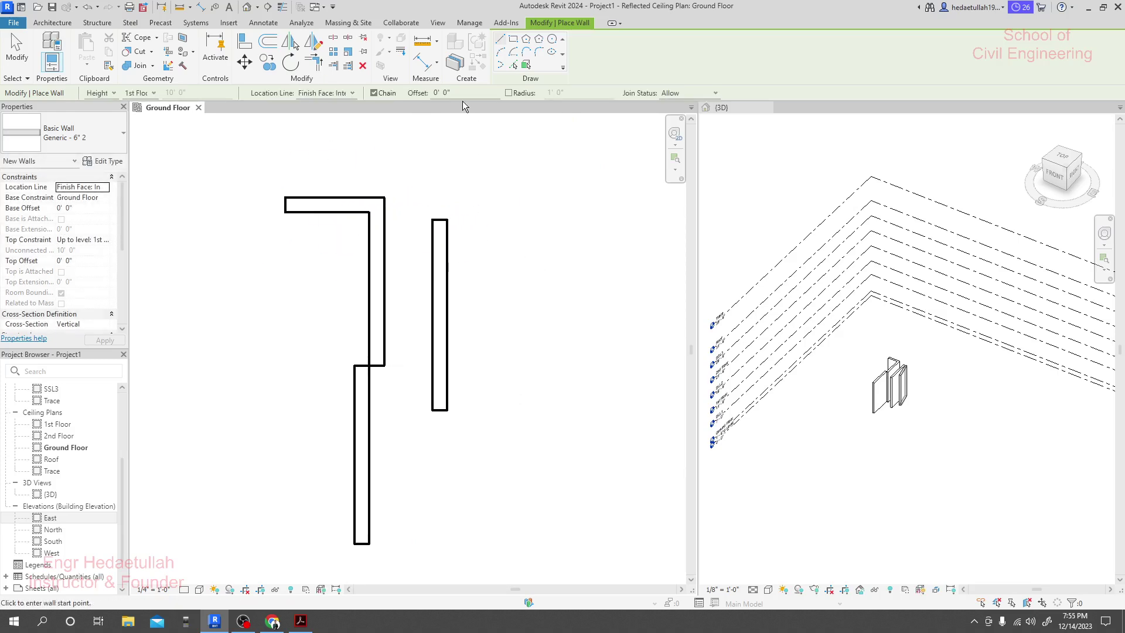
Step: Set the join status to Disallow and draw three chained walls: about 6'-0" up, slanting up-left, and about 6'-8" straight down
click(709, 94)
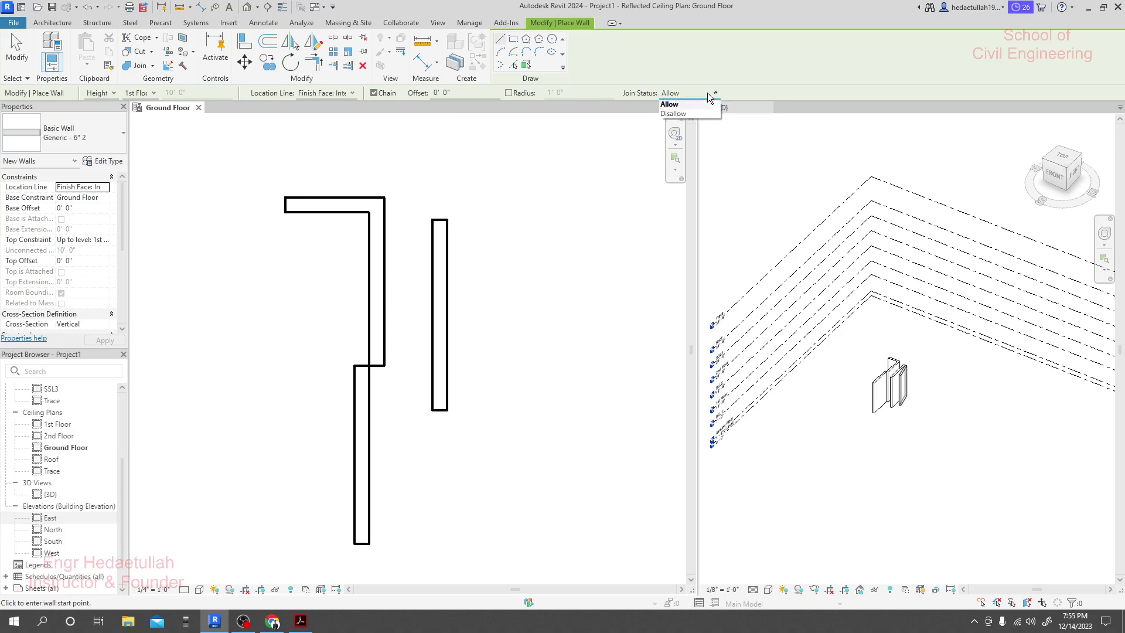
click(674, 114)
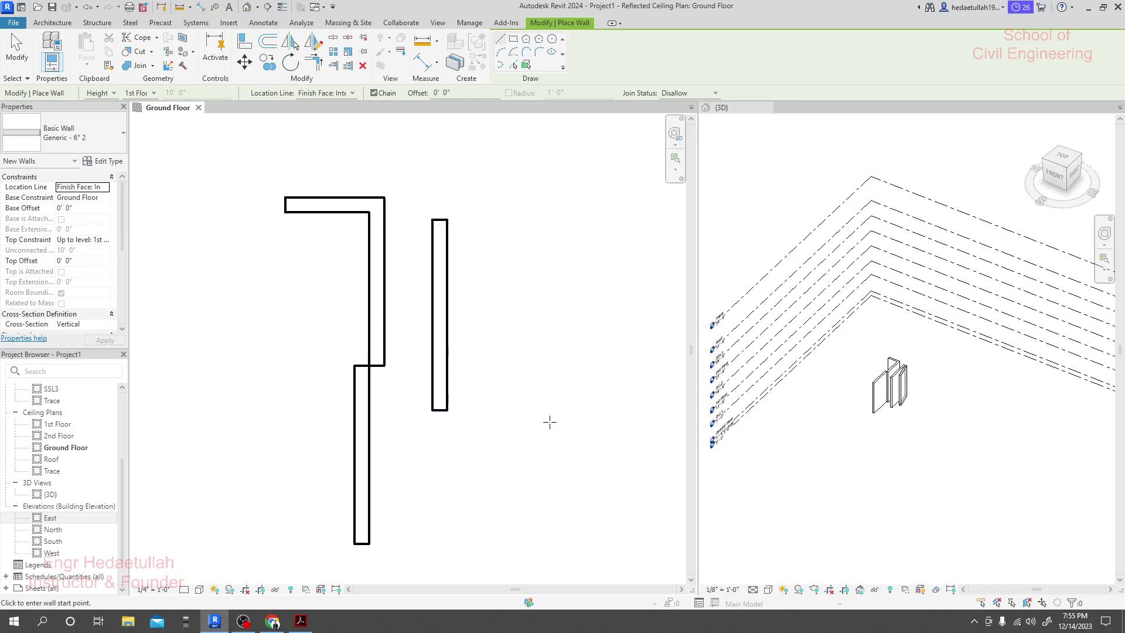
click(518, 427)
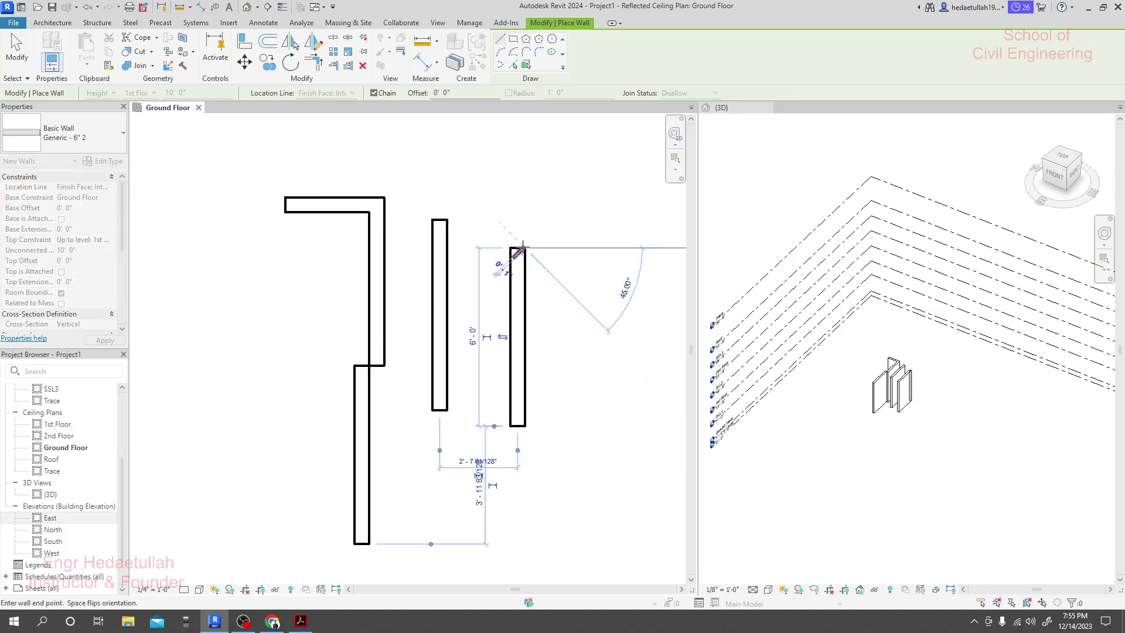
click(517, 249)
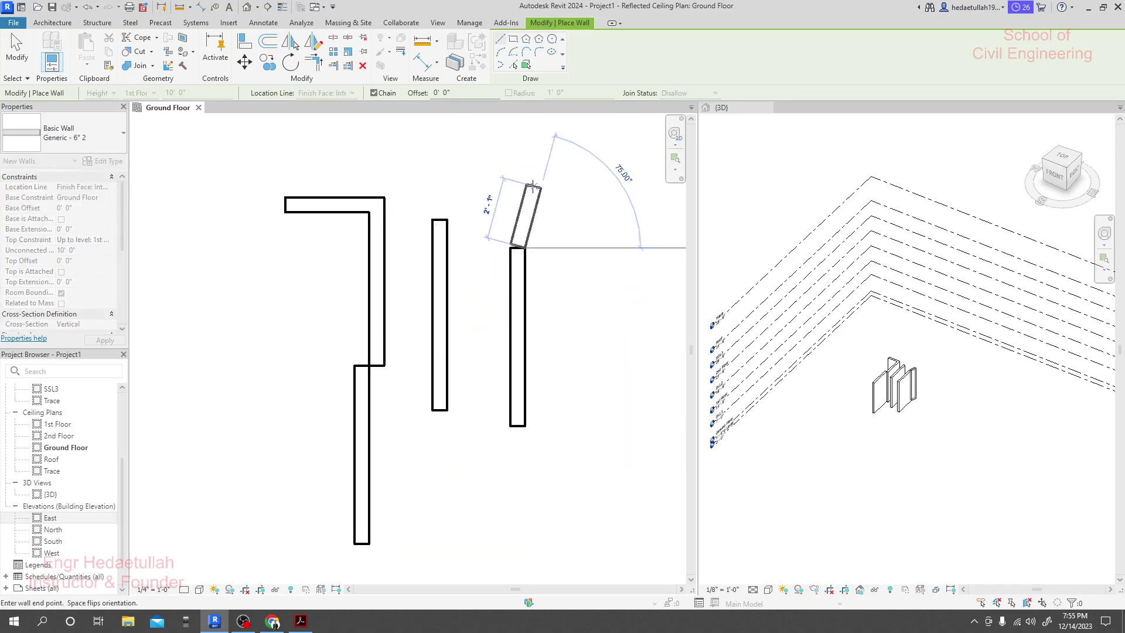
click(472, 161)
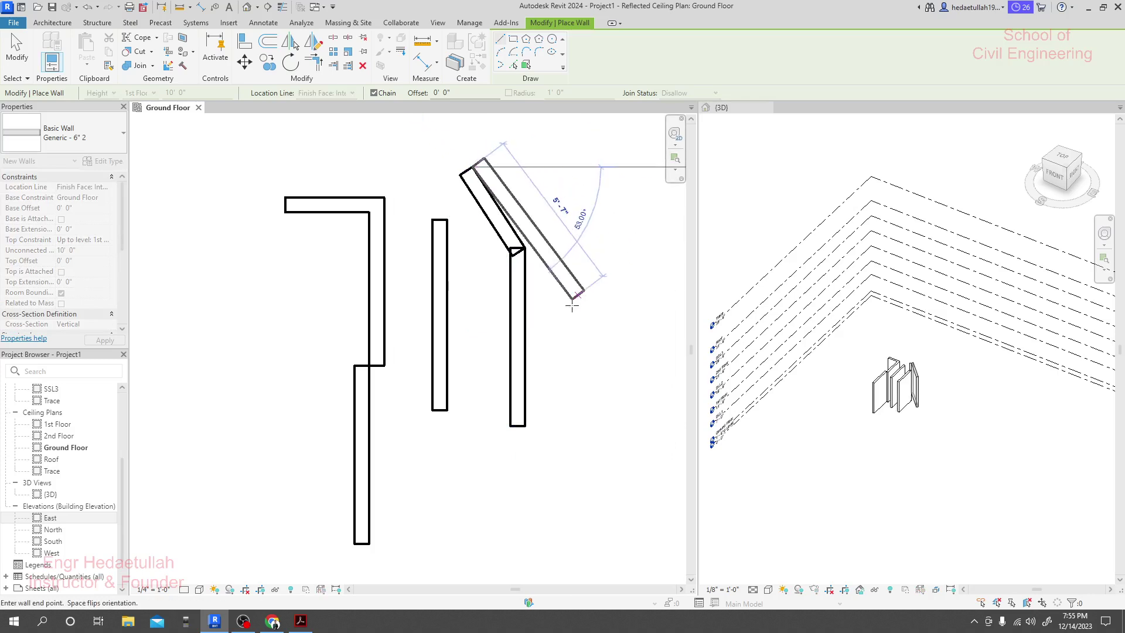
click(473, 366)
key(Escape)
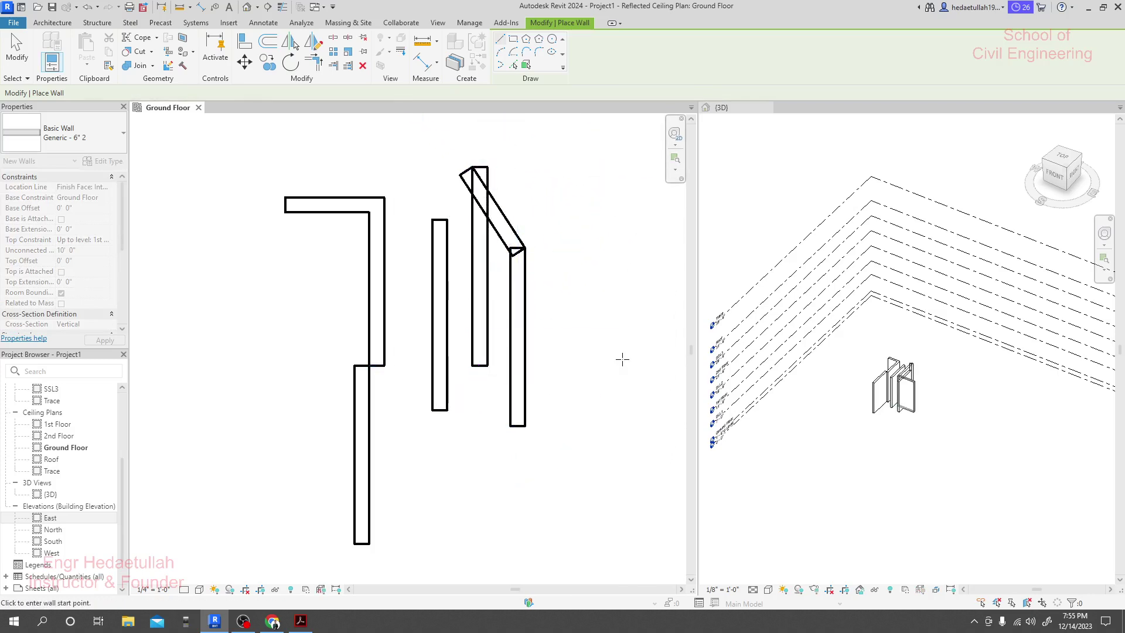
Step: Examine the corners of the walls drawn with joins disallowed by selecting the slanted and vertical segments individually
scroll(495, 206, up, 3)
key(Escape)
click(484, 209)
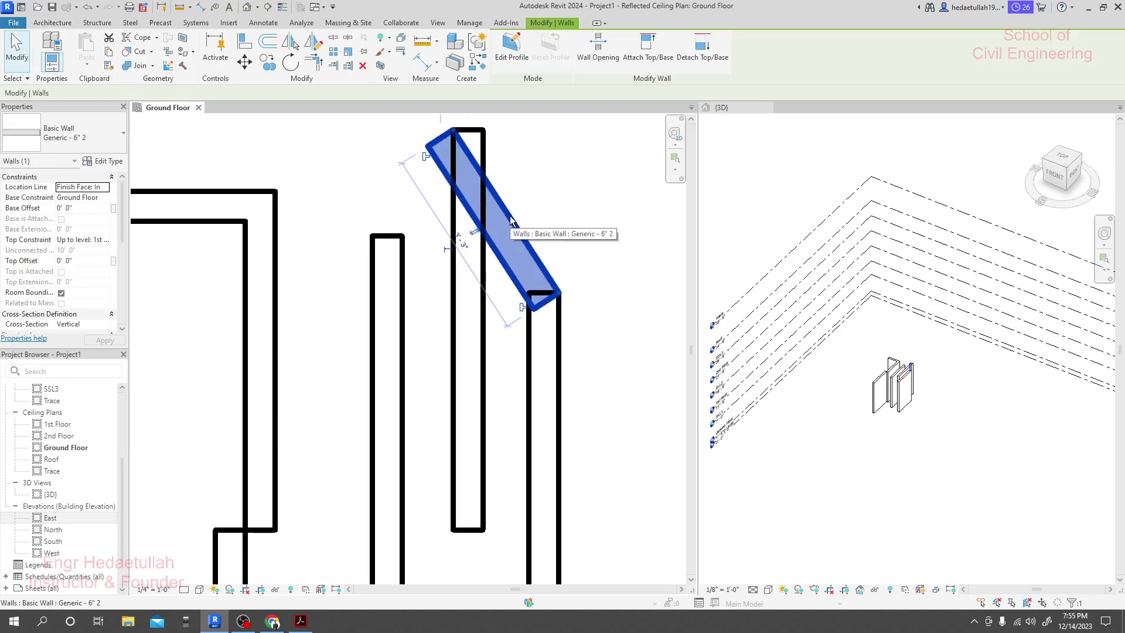
click(592, 265)
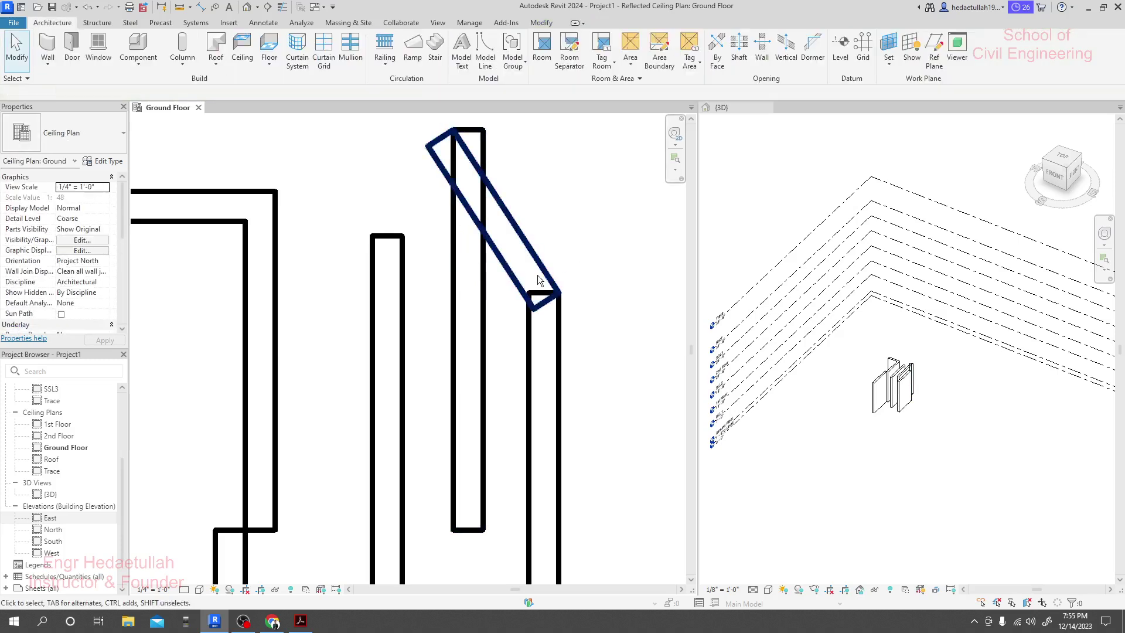
click(484, 304)
scroll(540, 266, down, 2)
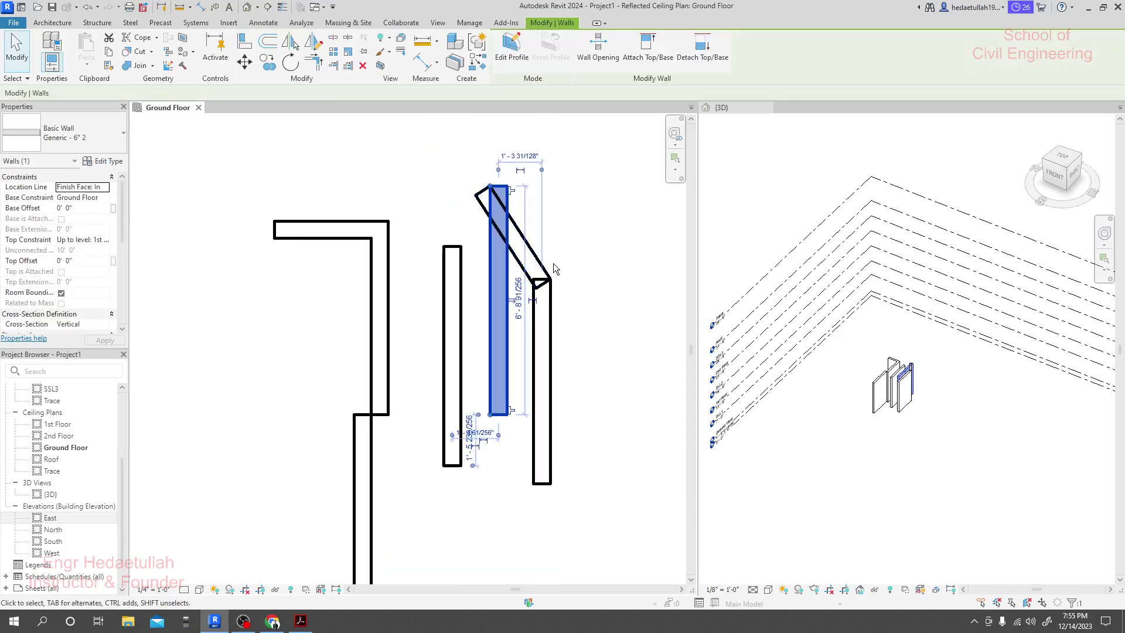
key(Escape)
scroll(543, 294, up, 1)
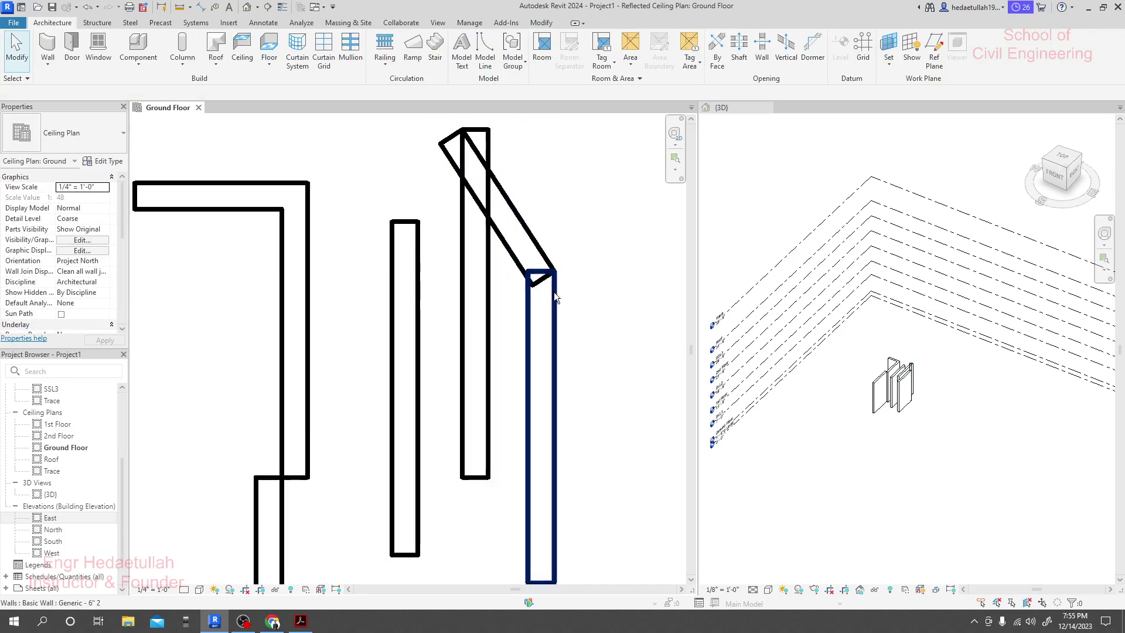
click(555, 292)
click(577, 302)
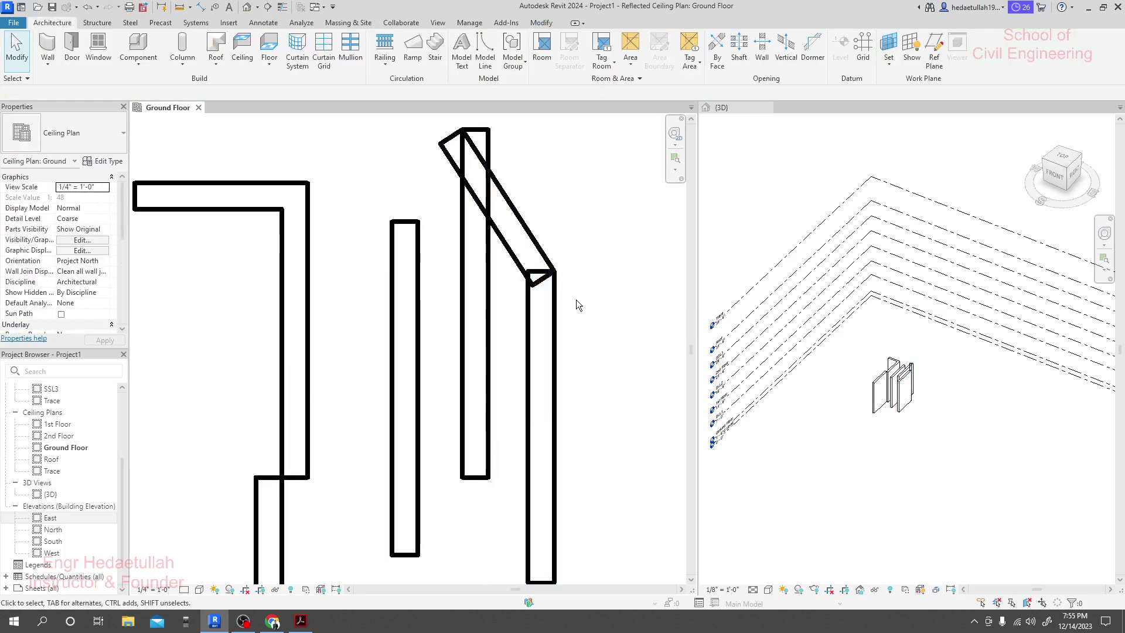
click(531, 250)
scroll(589, 354, down, 2)
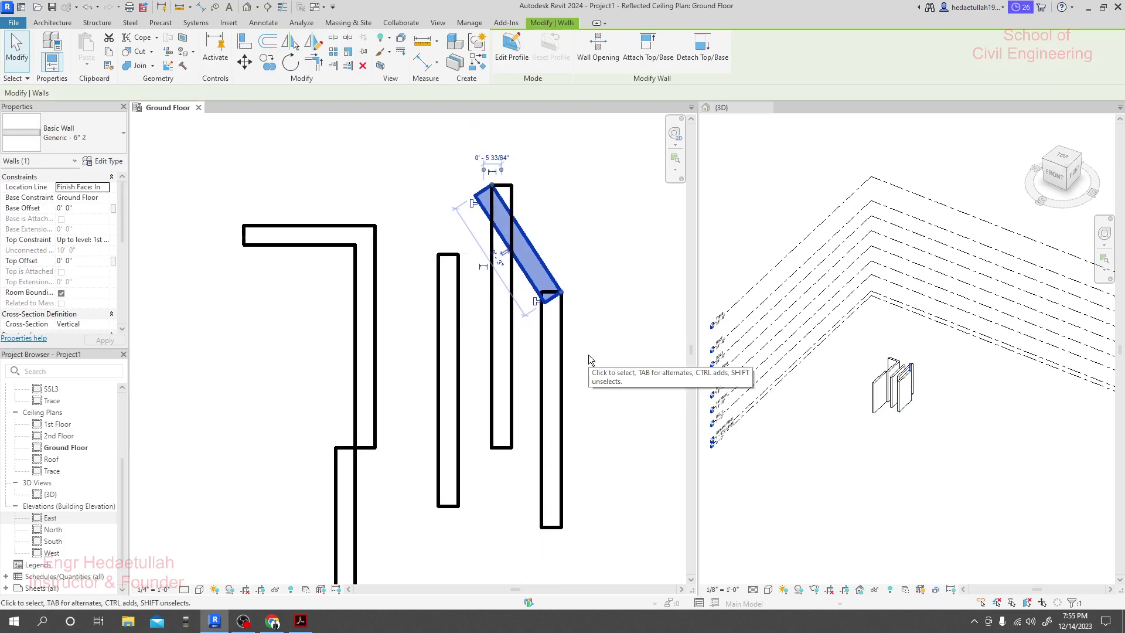
click(588, 354)
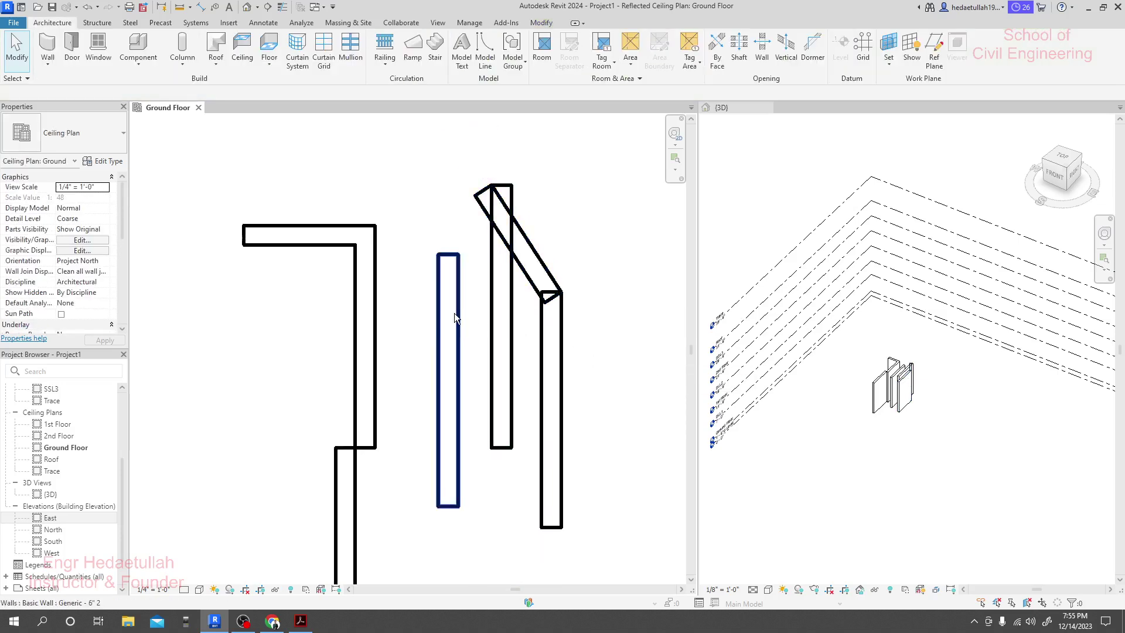
scroll(417, 223, down, 1)
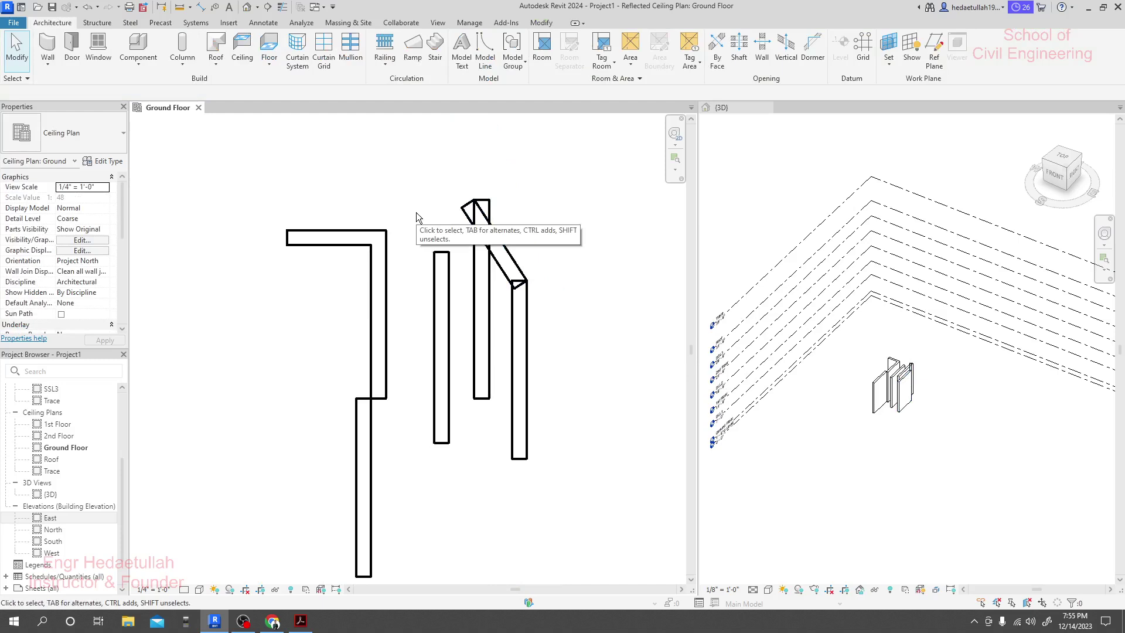
Step: Start a new architectural wall with join status Allow and draw a slanted wall ending at the rightmost vertical wall's lower corner
click(47, 69)
click(89, 88)
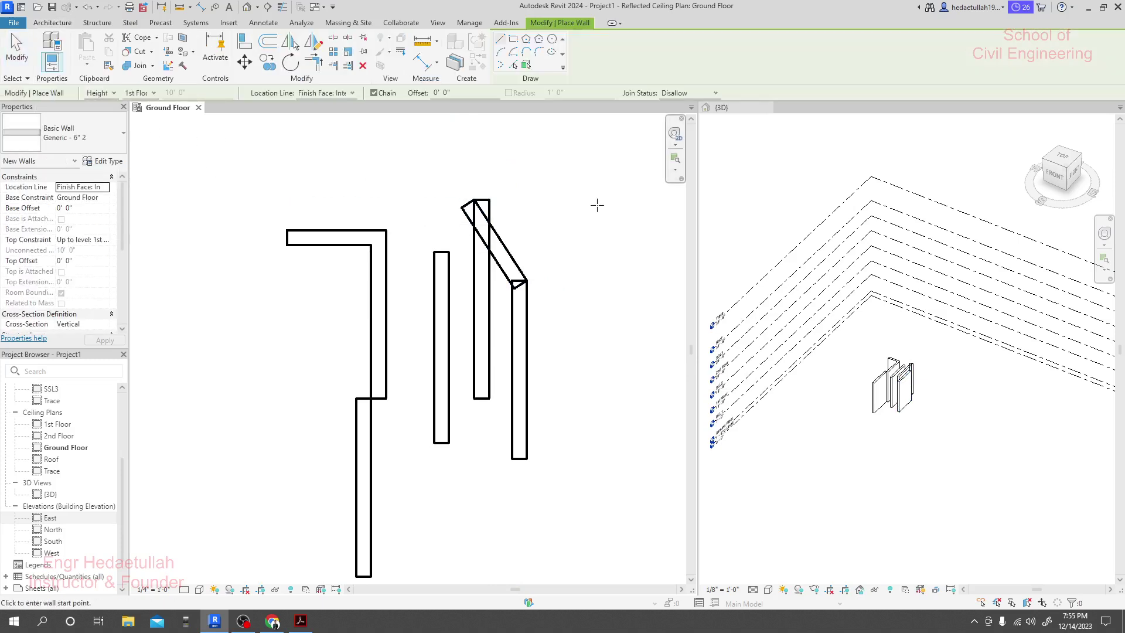
click(715, 93)
click(694, 103)
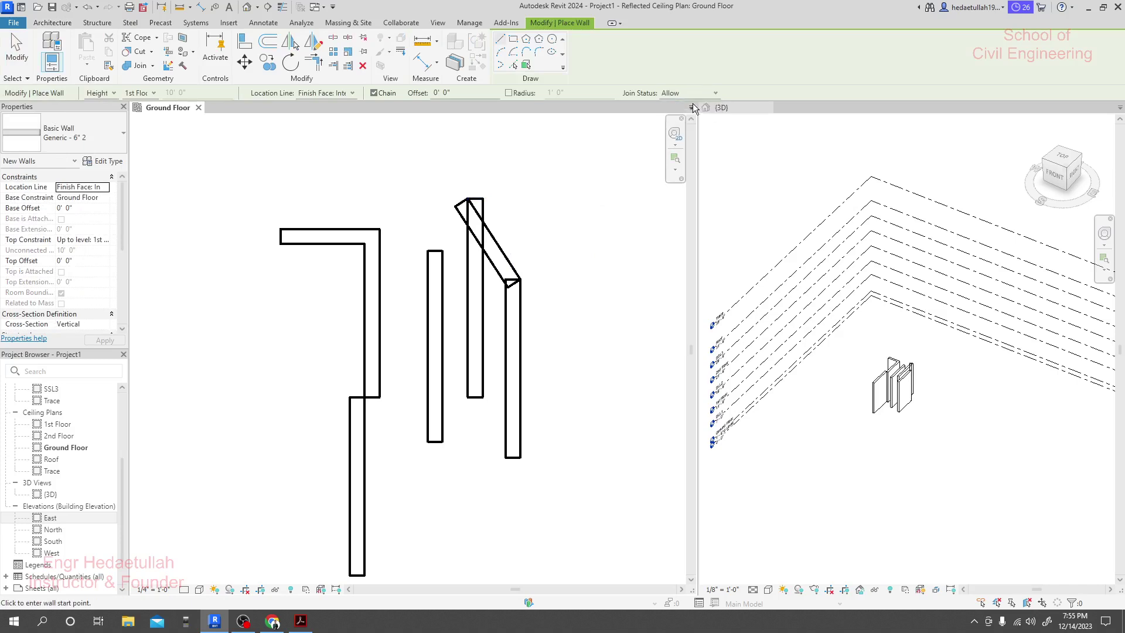
click(582, 373)
click(520, 457)
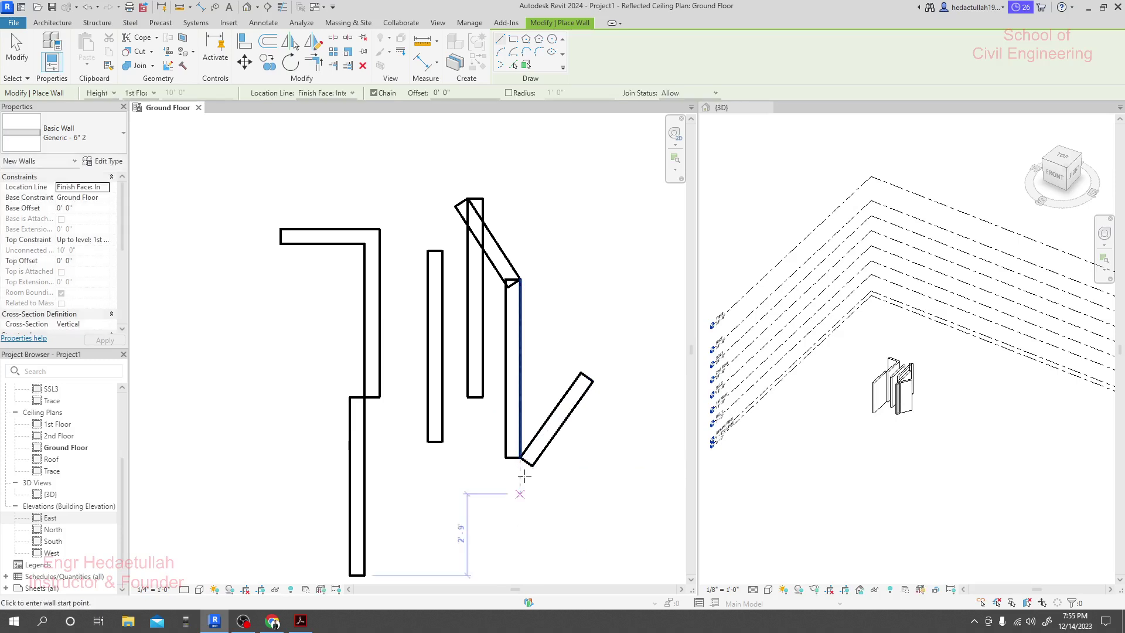
Step: Draw three chained walls with joins allowed: one vertical, one slanting down-left, and one ending on the existing slanted wall
middle_drag(615, 276, 505, 279)
click(545, 237)
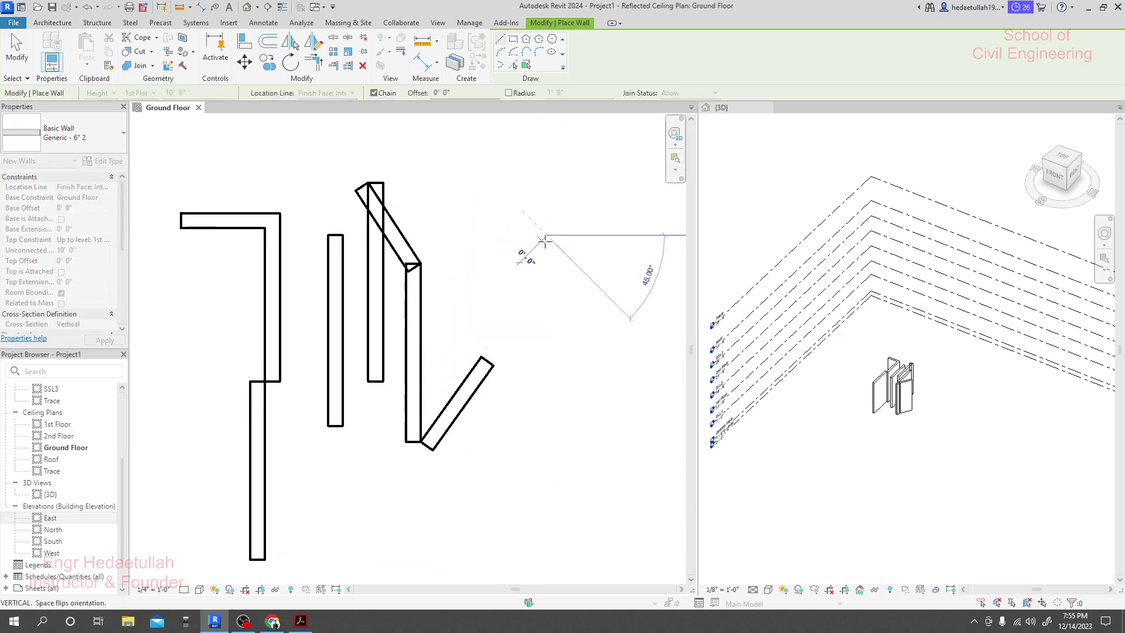
click(554, 417)
click(491, 487)
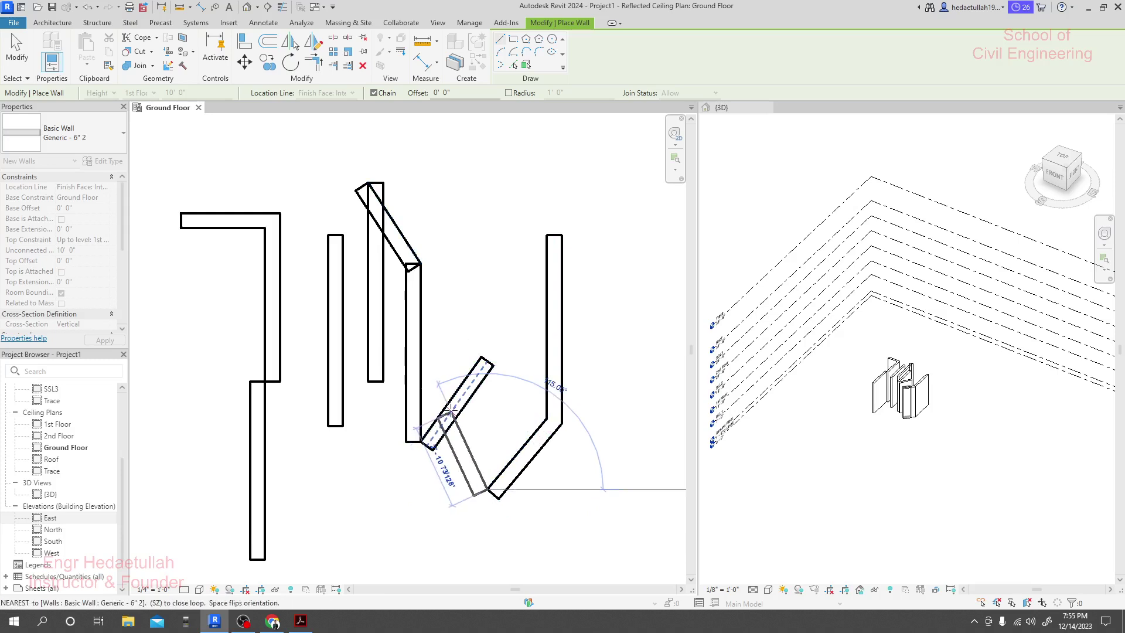
click(445, 422)
key(Escape)
key(Escape)
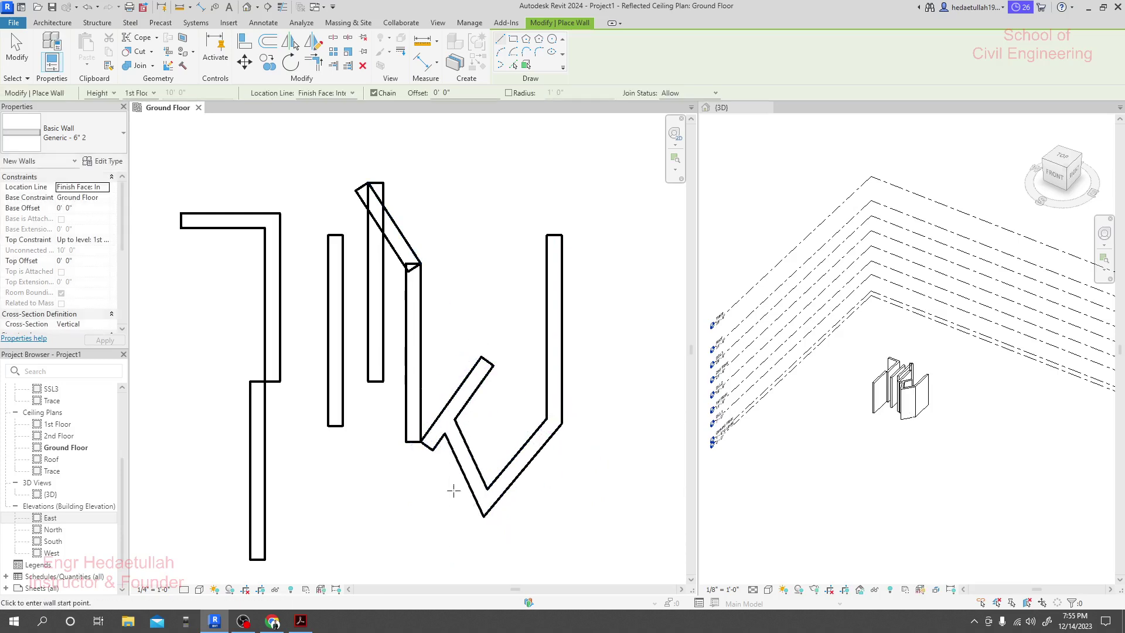
scroll(443, 419, up, 2)
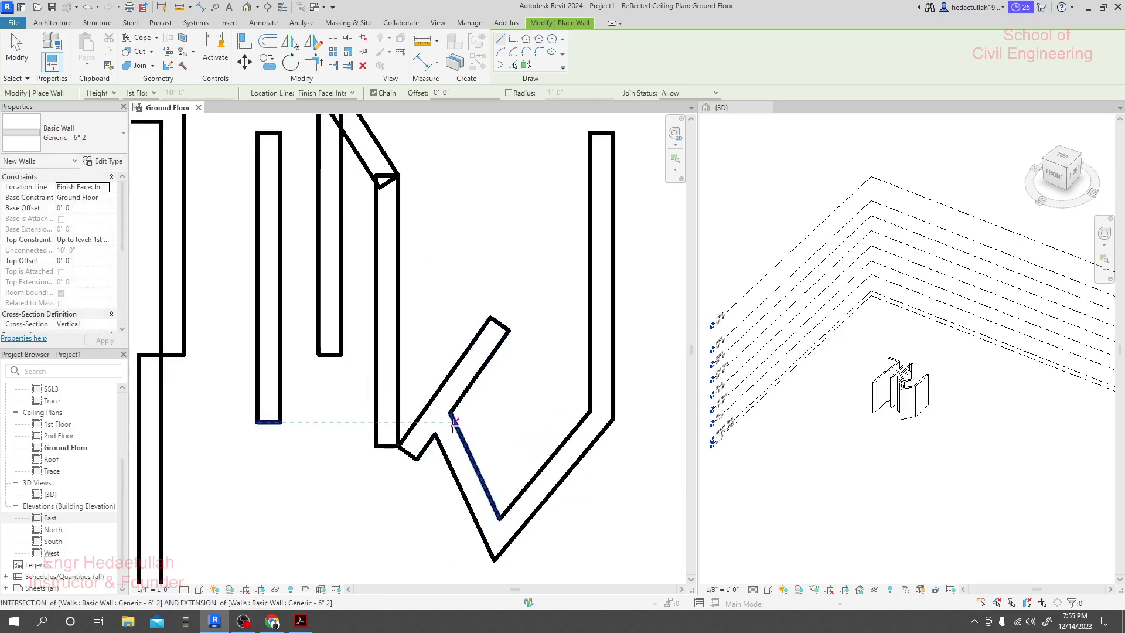
scroll(463, 434, down, 3)
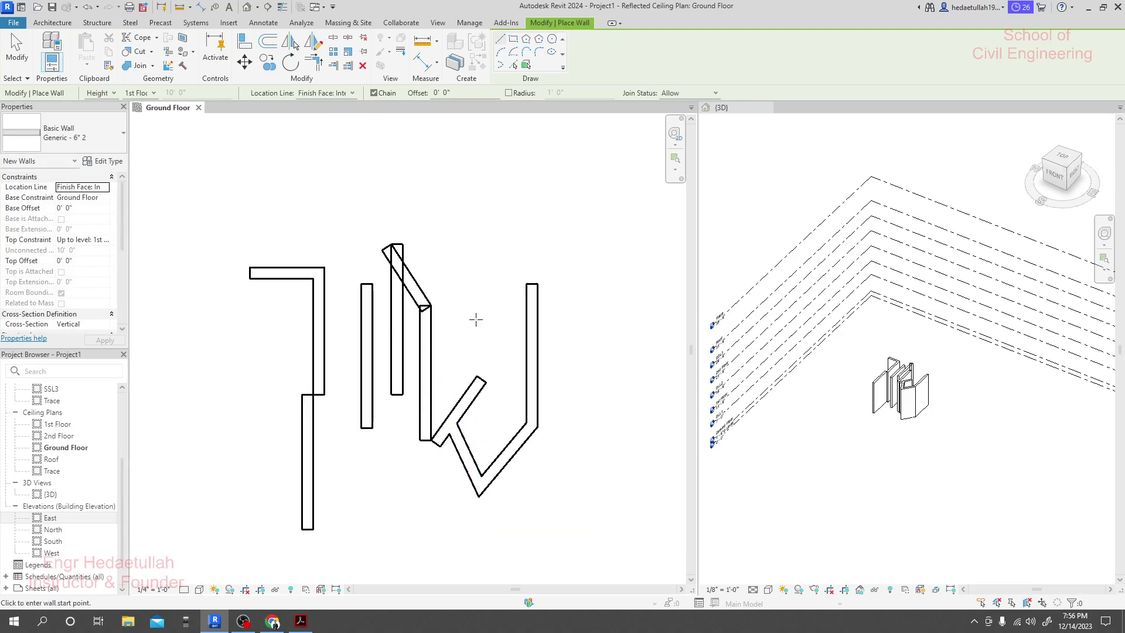
Step: End wall placement, open the East elevation and select a wall there to examine its height against the levels
key(Escape)
key(Escape)
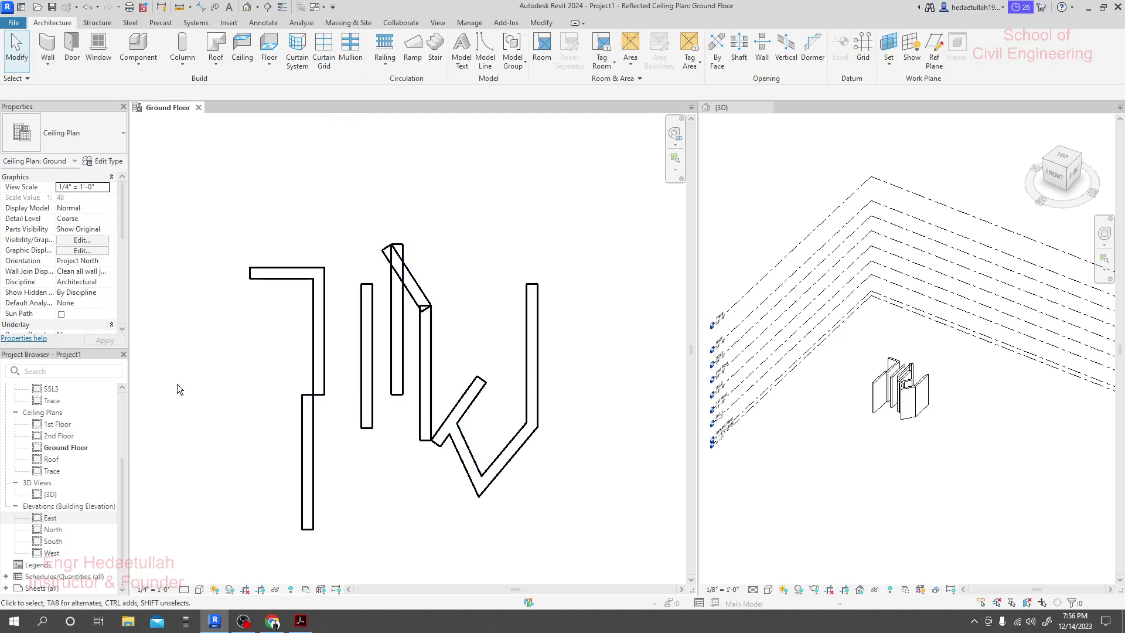
click(776, 131)
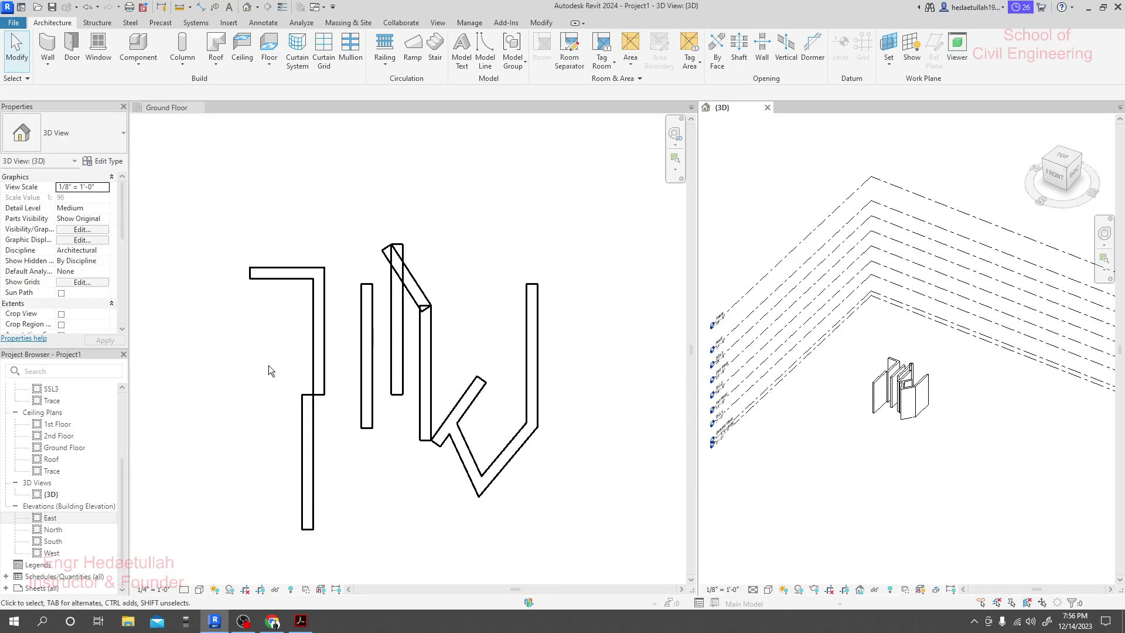
double_click(59, 516)
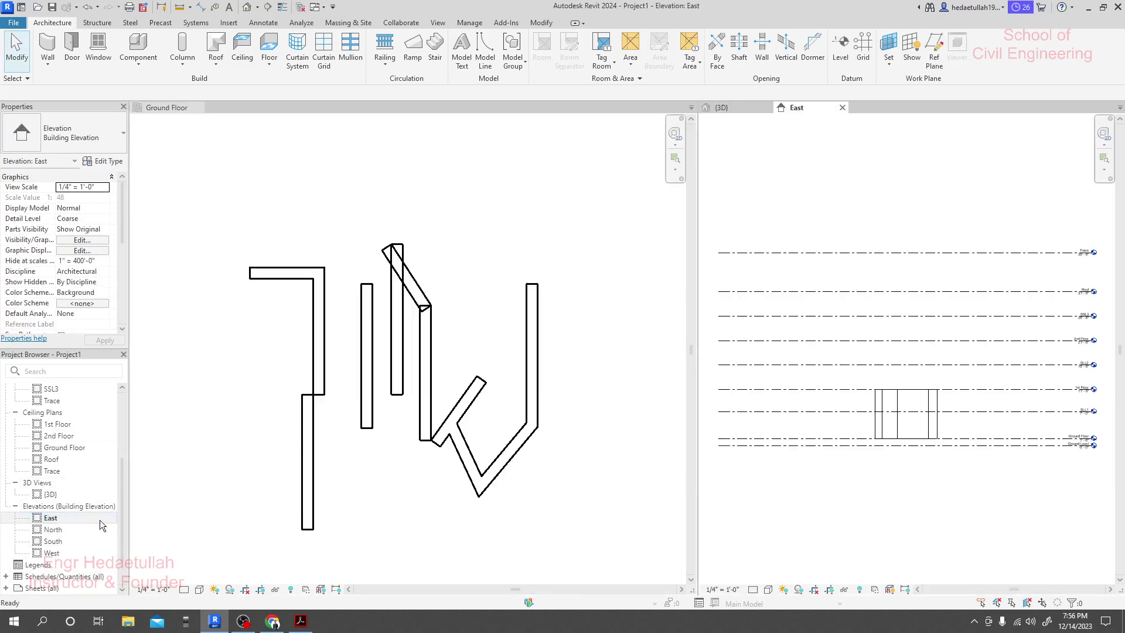
scroll(948, 438, up, 3)
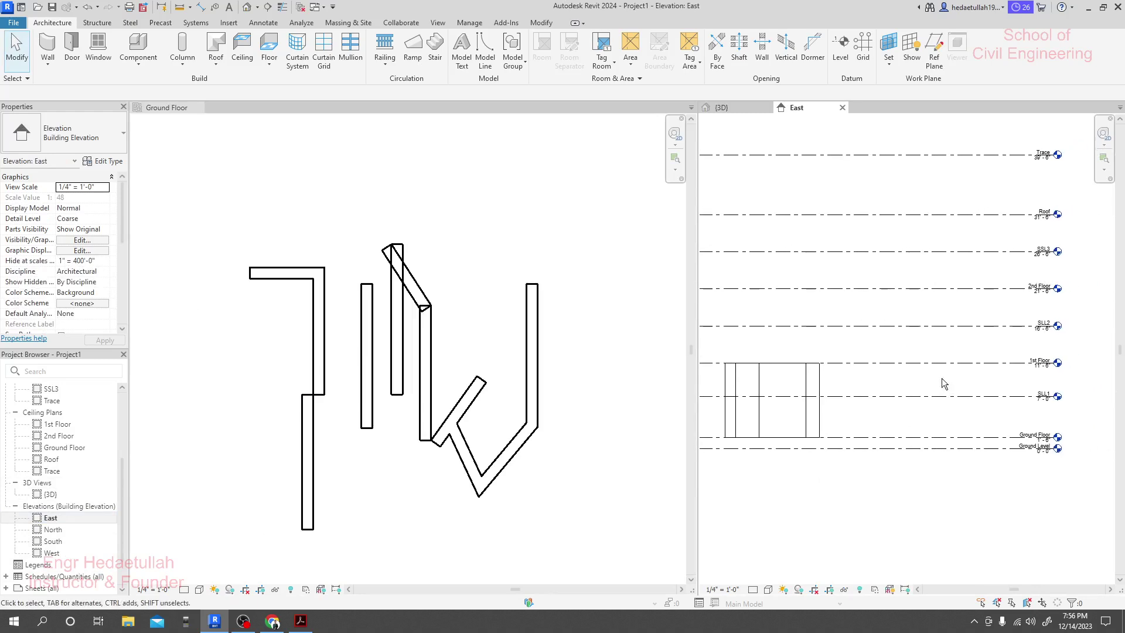
click(819, 378)
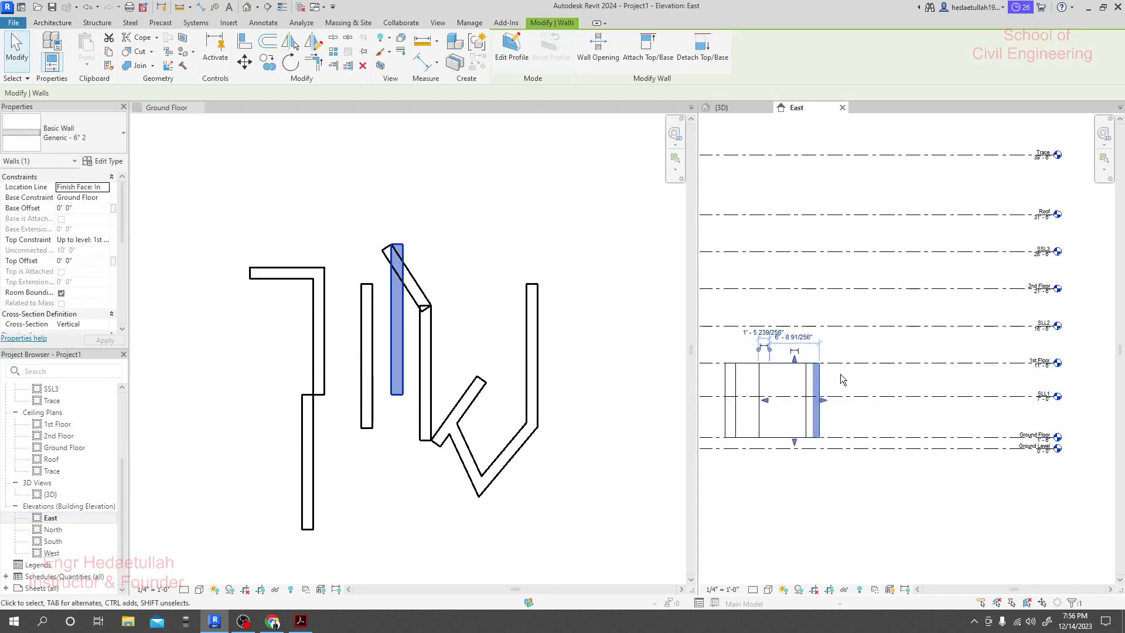
scroll(844, 381, down, 3)
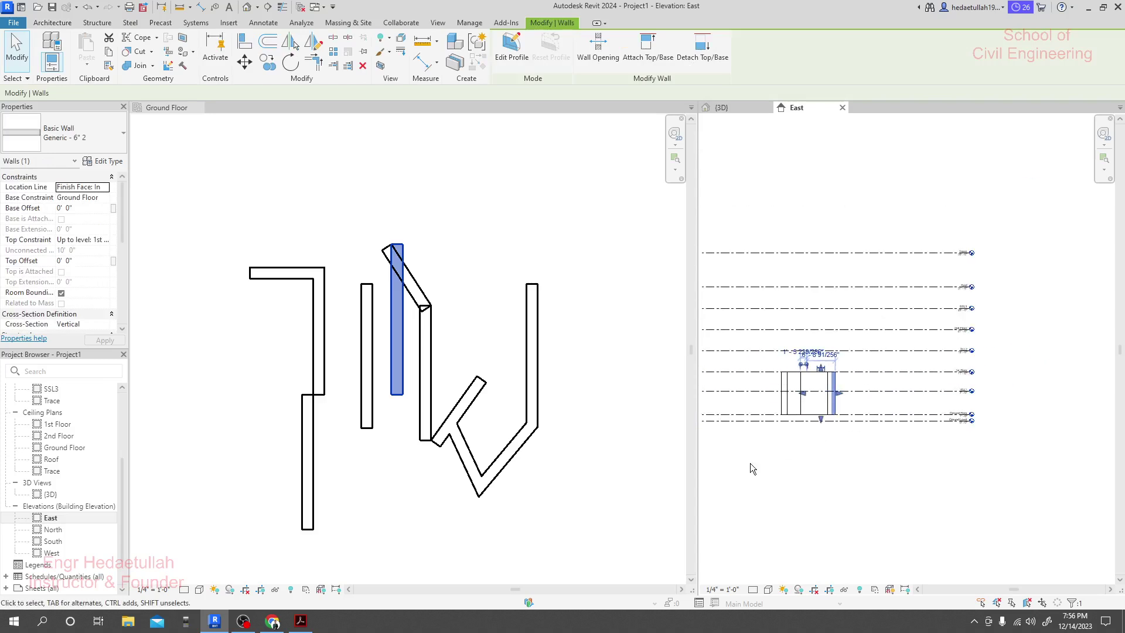
Step: Select the rightmost vertical wall in the Ground Floor plan and inspect its constraints alongside the 3D view
click(568, 387)
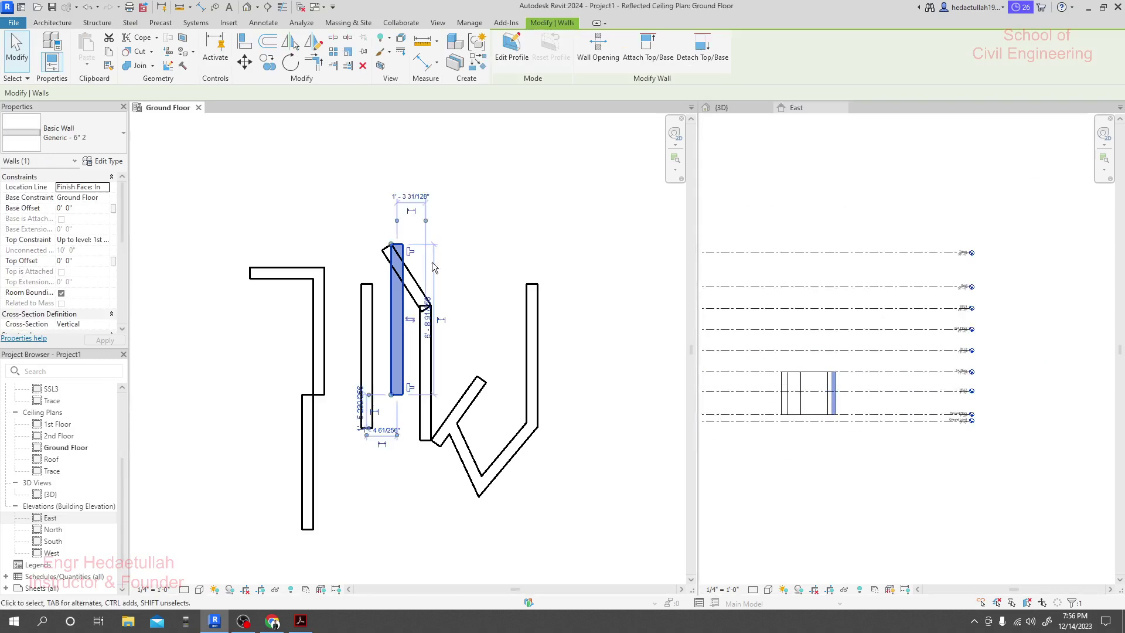
click(315, 185)
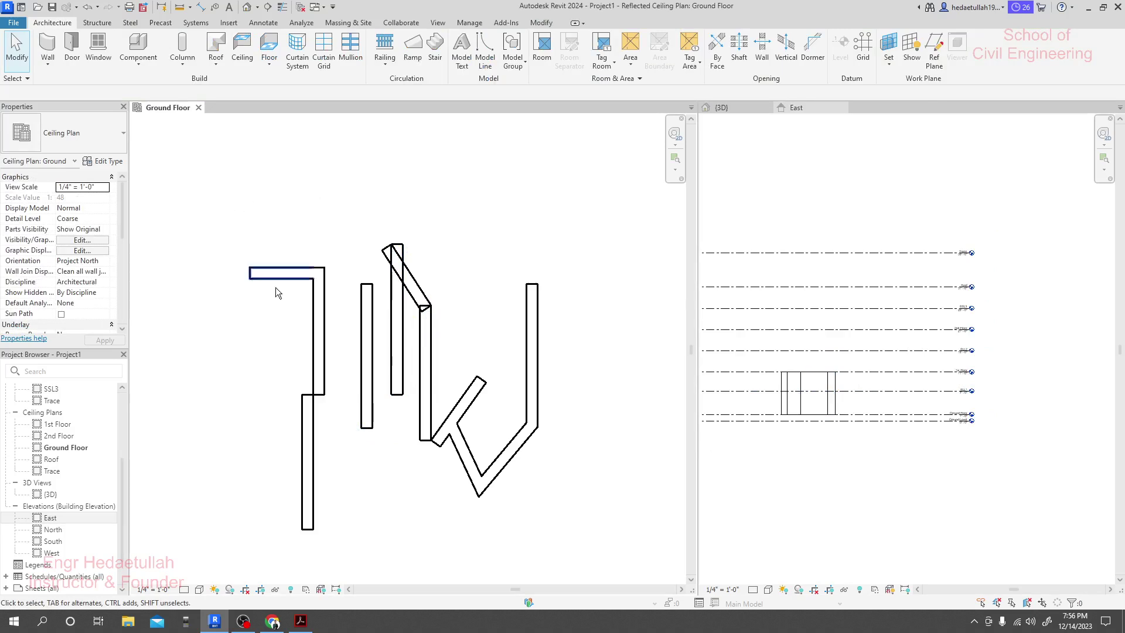
click(535, 364)
click(822, 163)
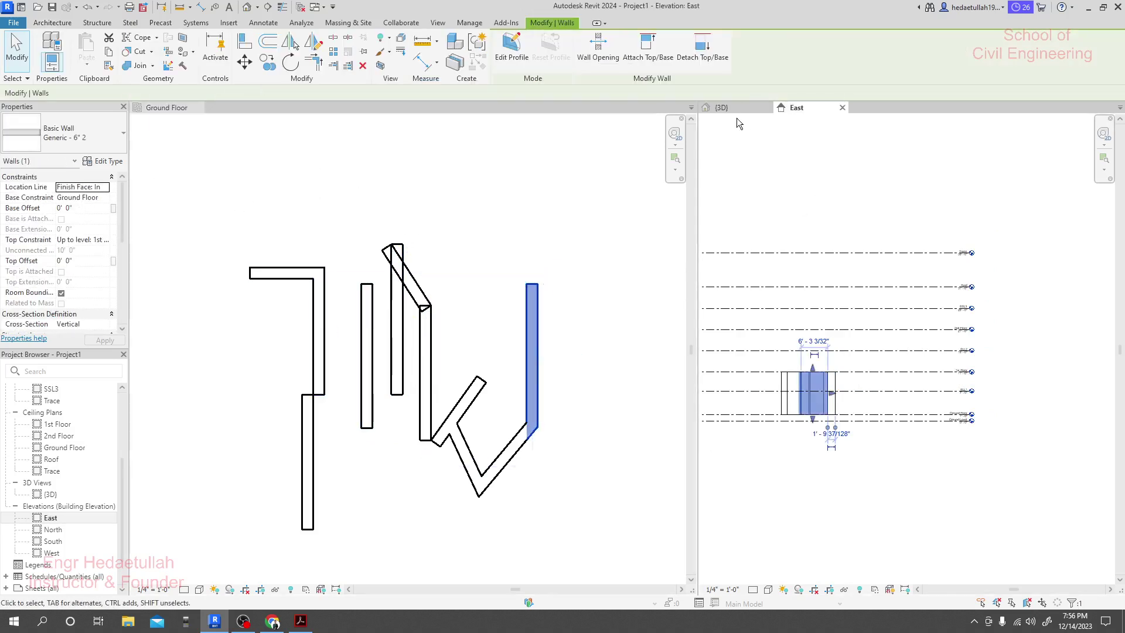
click(733, 109)
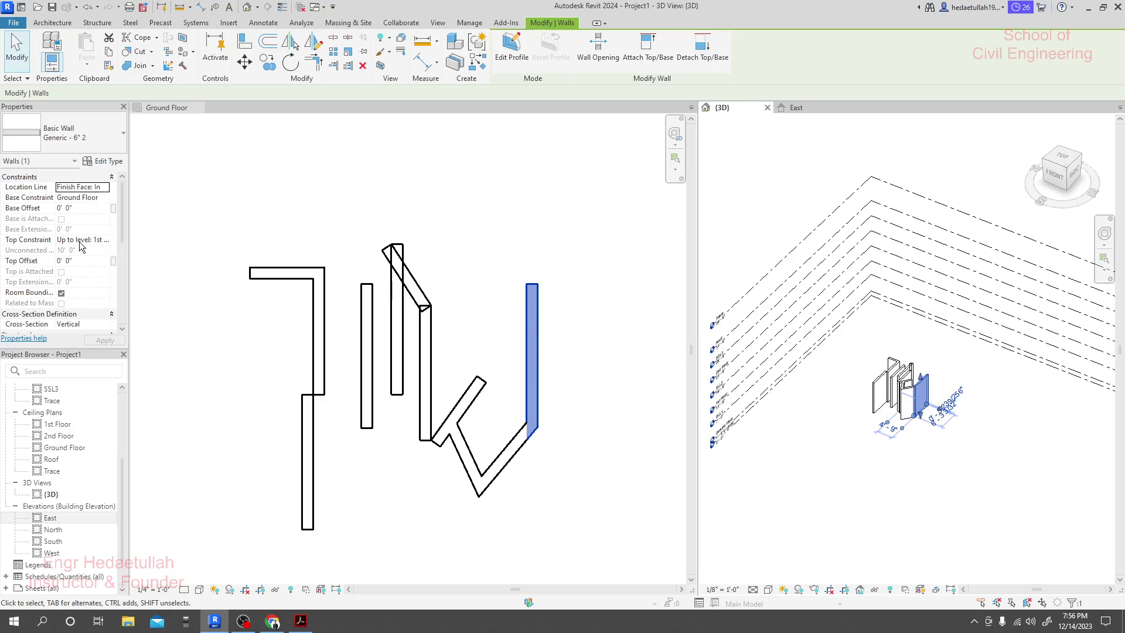
mouse_move(123, 209)
mouse_down()
mouse_move(124, 292)
mouse_move(128, 202)
mouse_up()
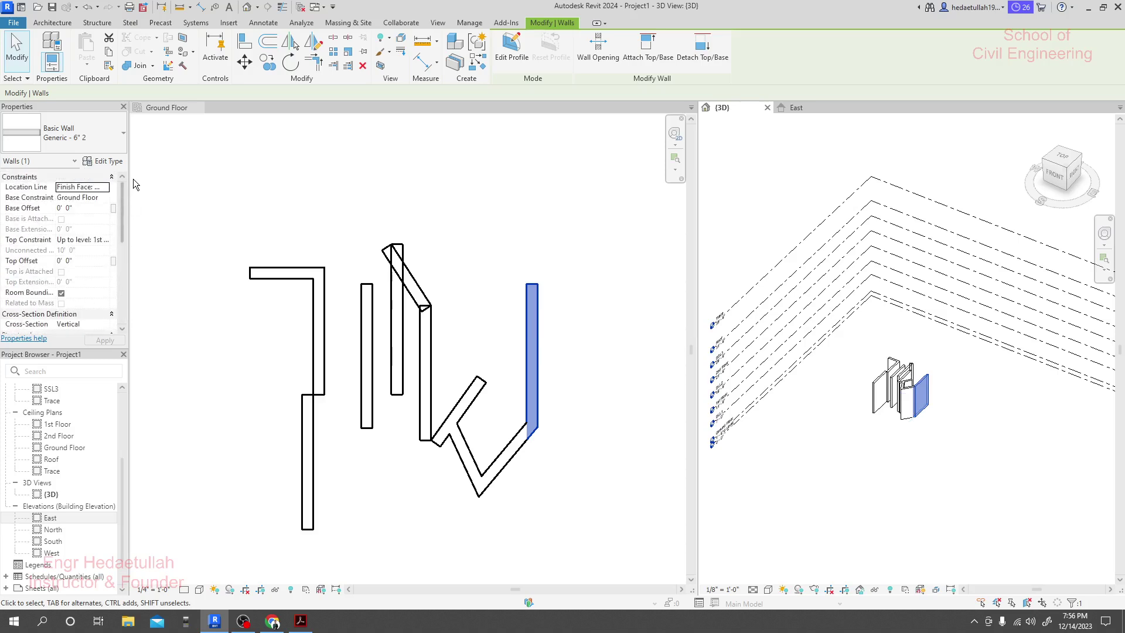
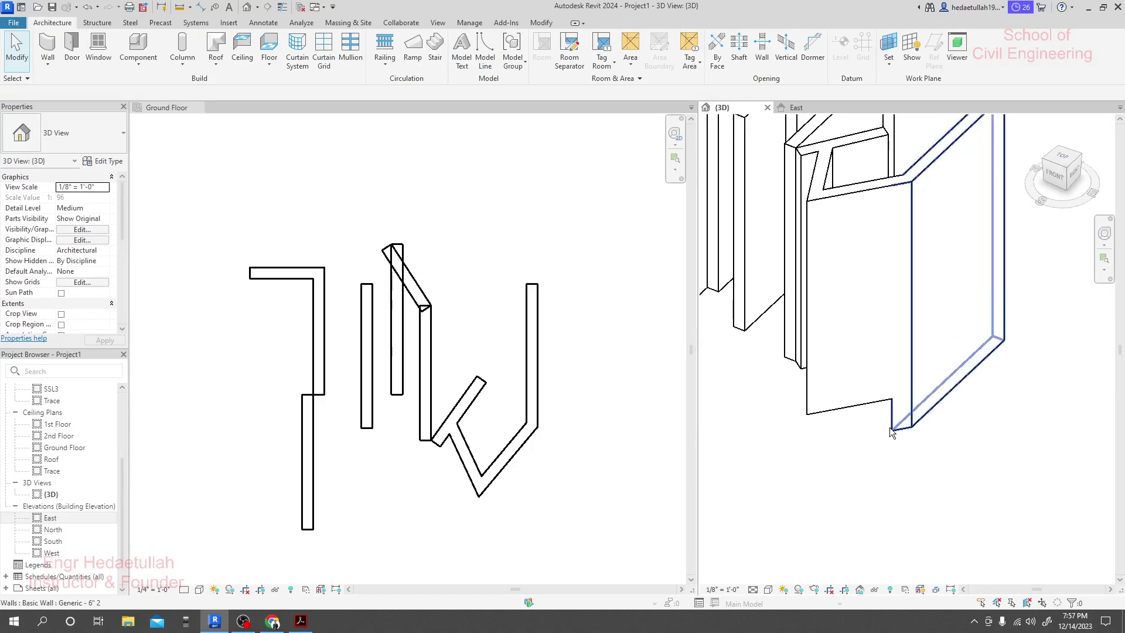
Step: Try a filled visual style in the Ground Floor plan and compare it with the walls in the 3D view
click(219, 591)
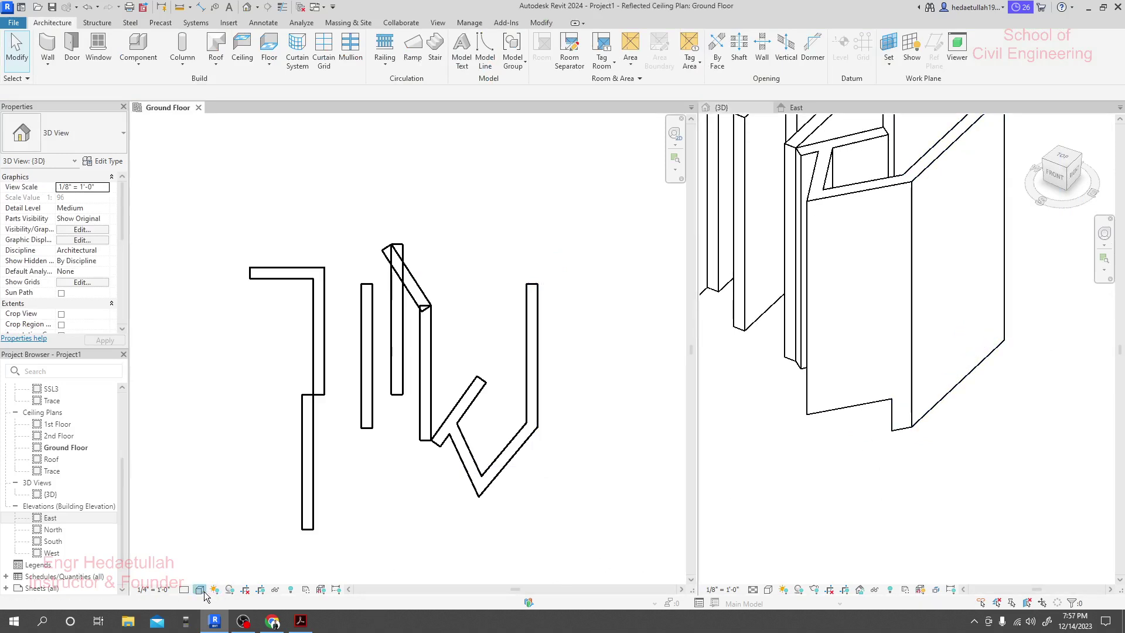
click(200, 589)
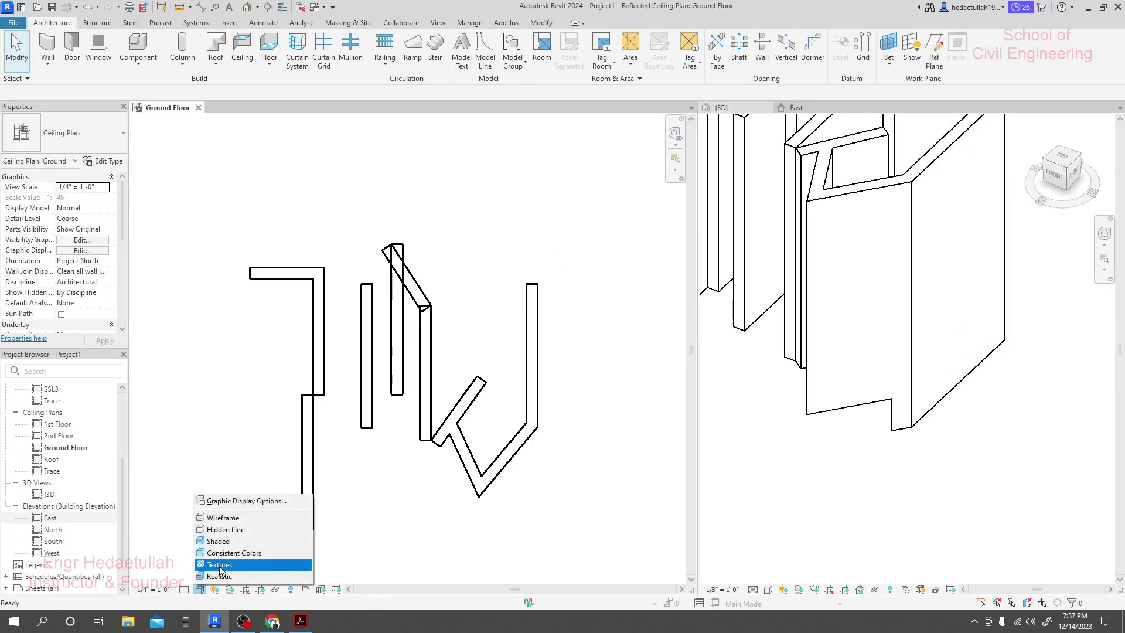
click(838, 481)
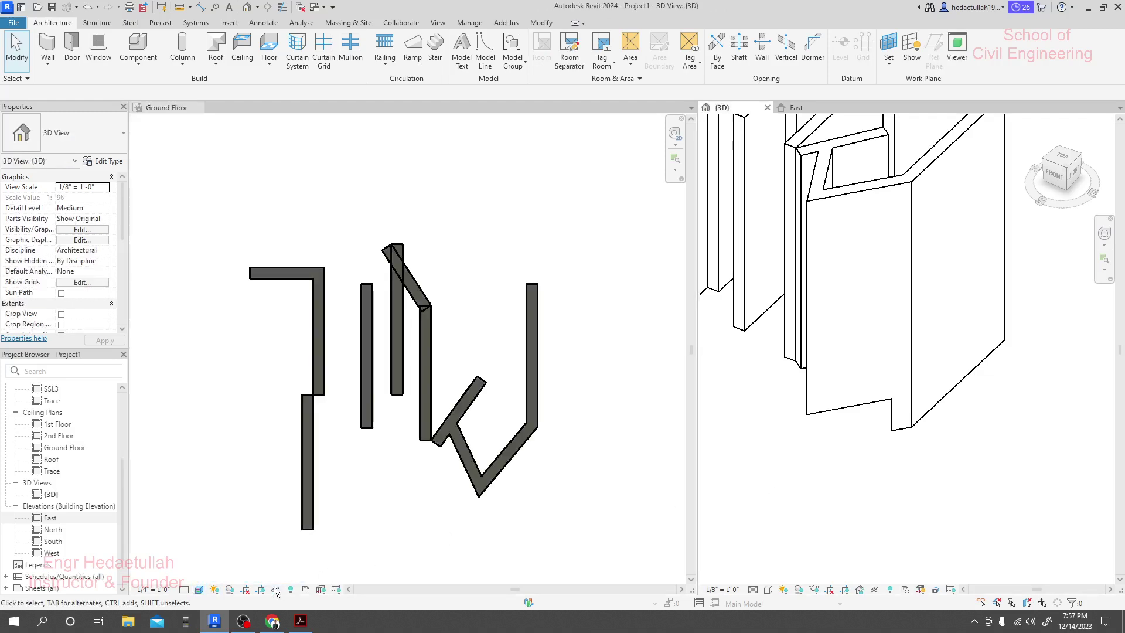
click(203, 589)
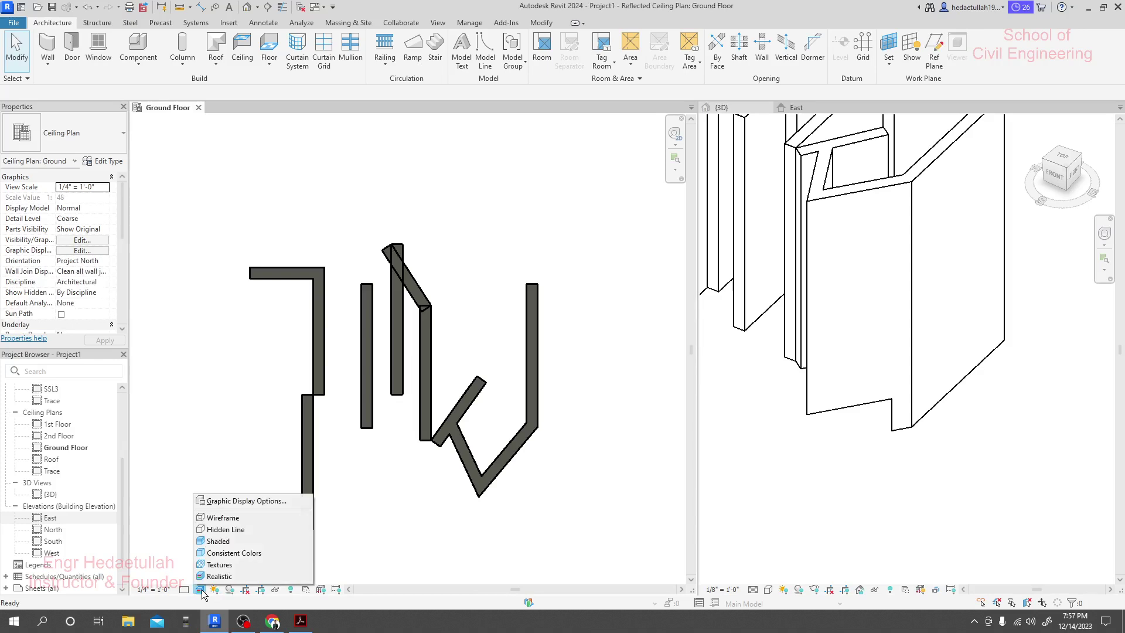
click(842, 463)
scroll(843, 462, down, 3)
scroll(844, 467, down, 2)
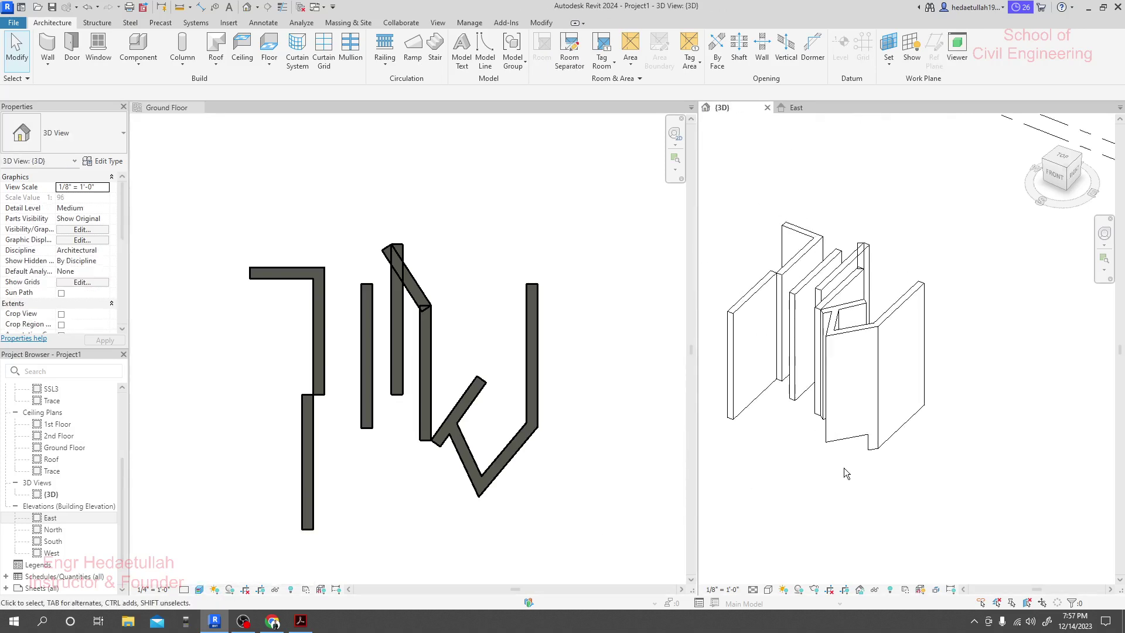
click(200, 591)
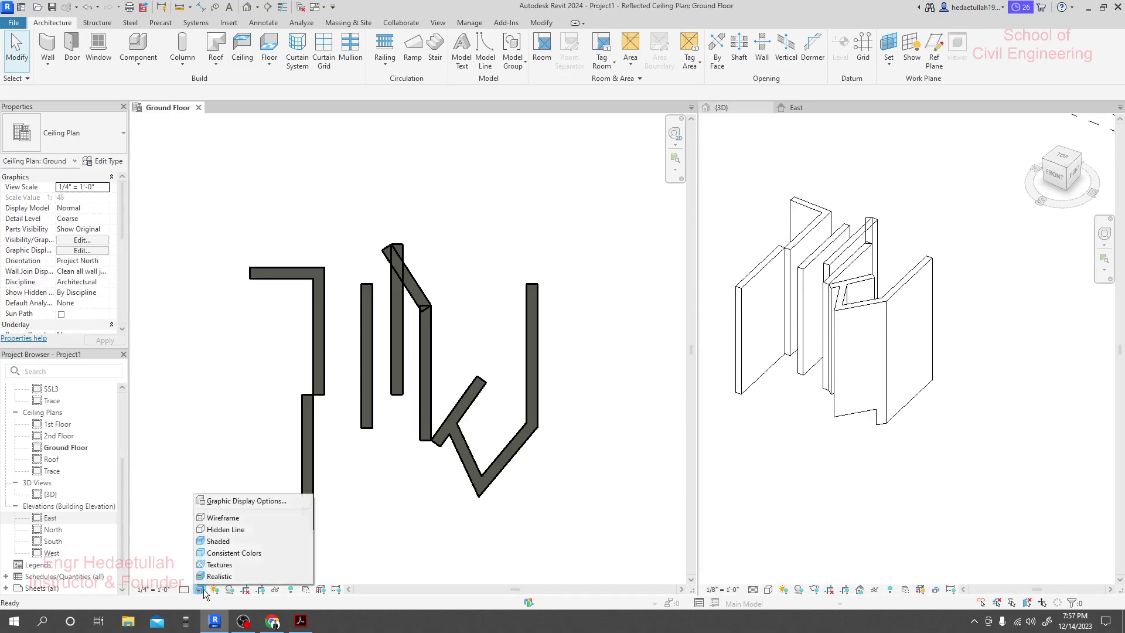
click(830, 465)
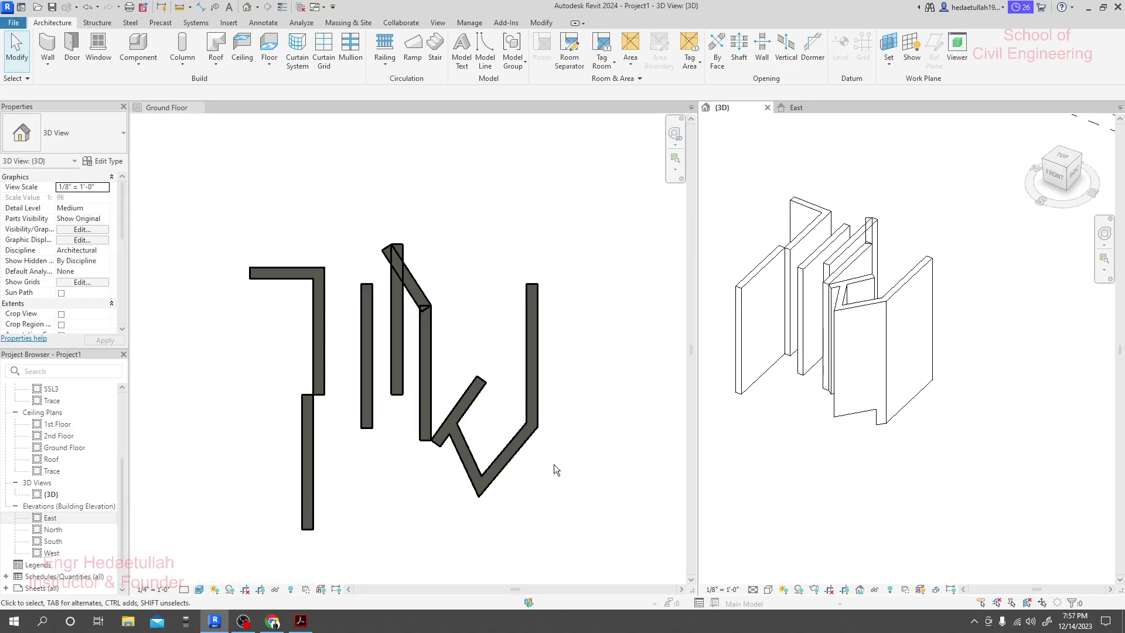
Step: Set the Ground Floor plan's visual style to Consistent Colors
click(563, 468)
click(809, 446)
click(200, 589)
click(224, 554)
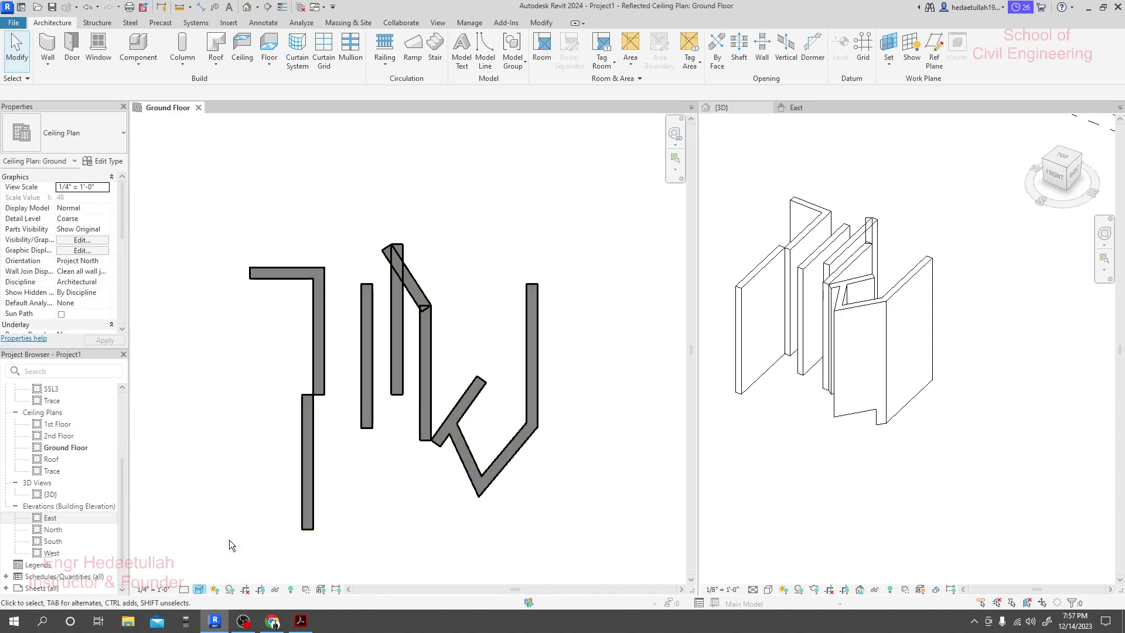
Step: Set the 3D view's visual style to Shaded
click(762, 490)
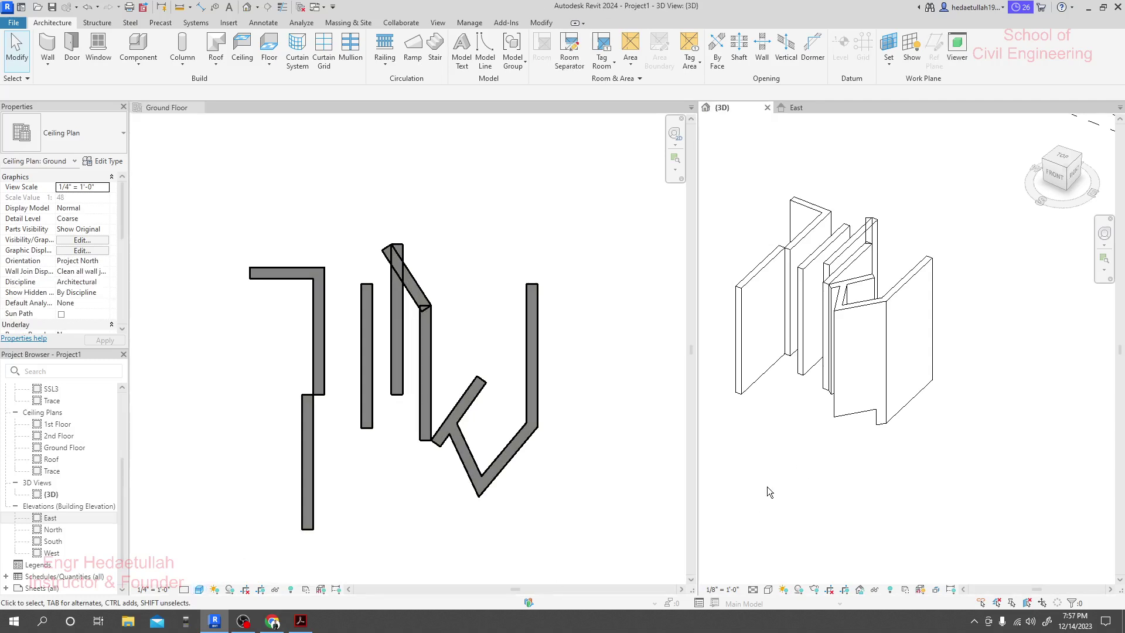
click(767, 590)
click(781, 538)
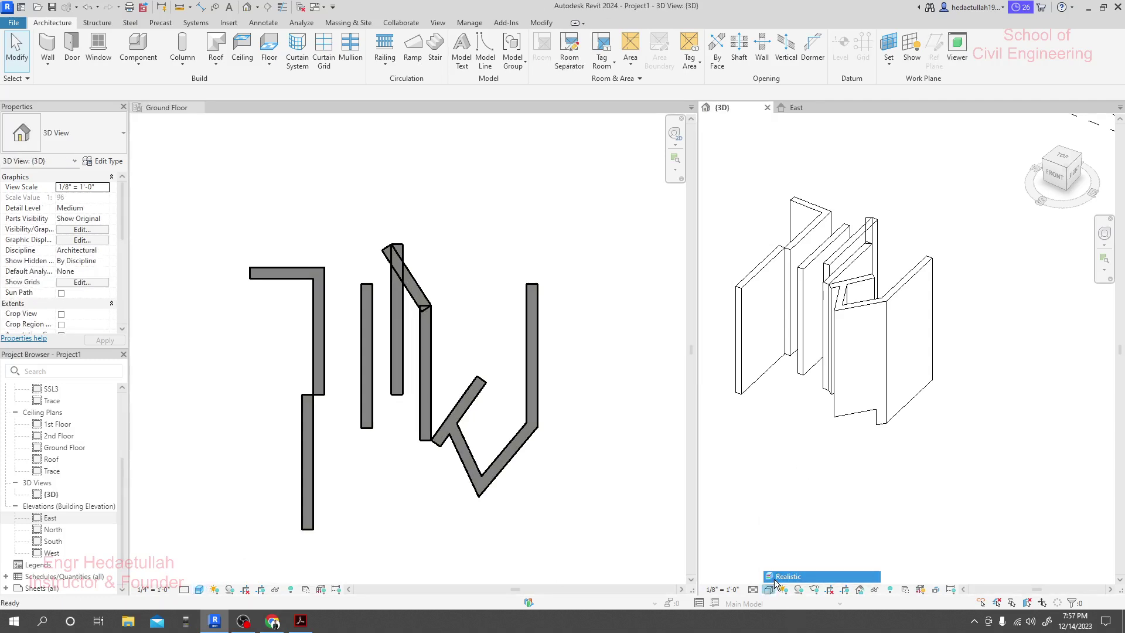
Step: Set the Ground Floor plan's visual style to Hidden Line
click(540, 439)
click(199, 590)
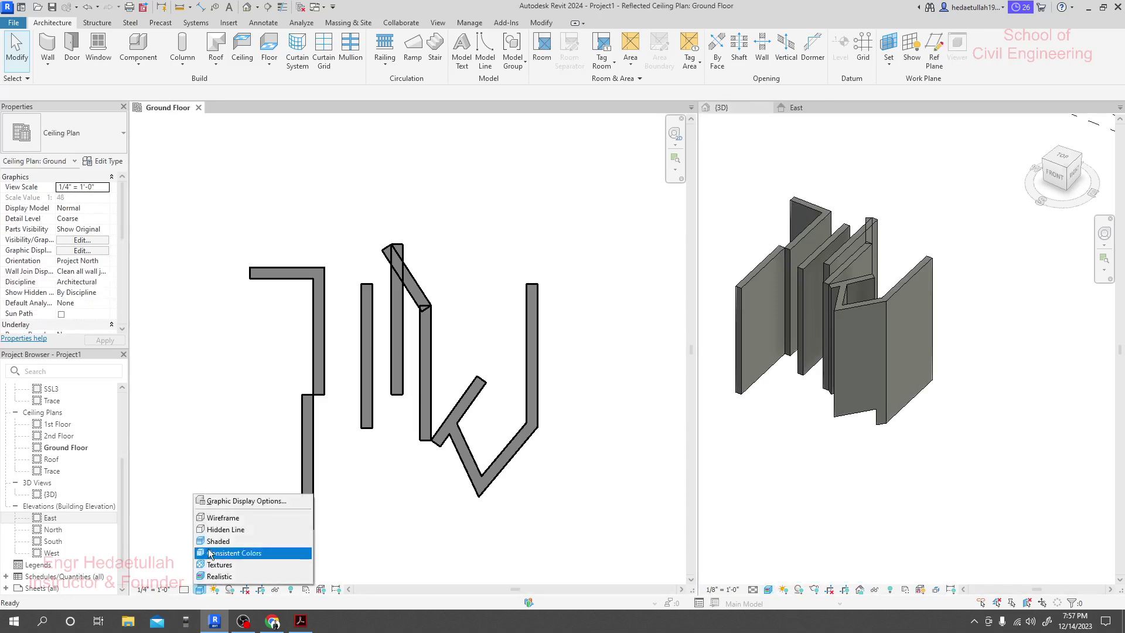
click(214, 532)
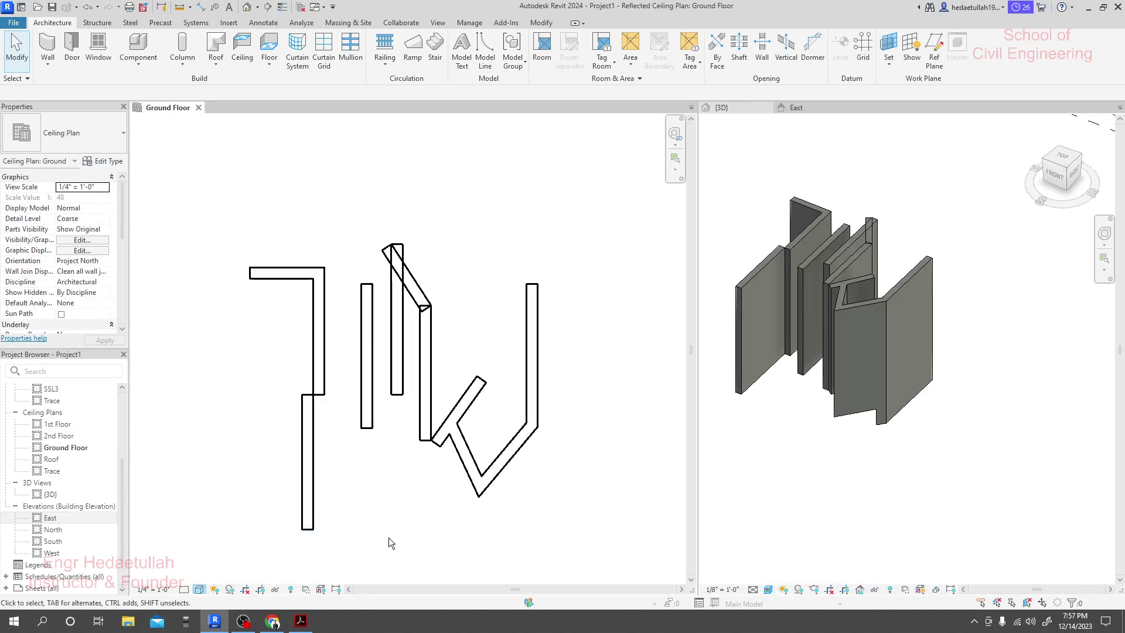
Step: Select the rightmost vertical wall in the plan and set its base constraint to SLL1
scroll(861, 416, up, 3)
scroll(879, 402, down, 3)
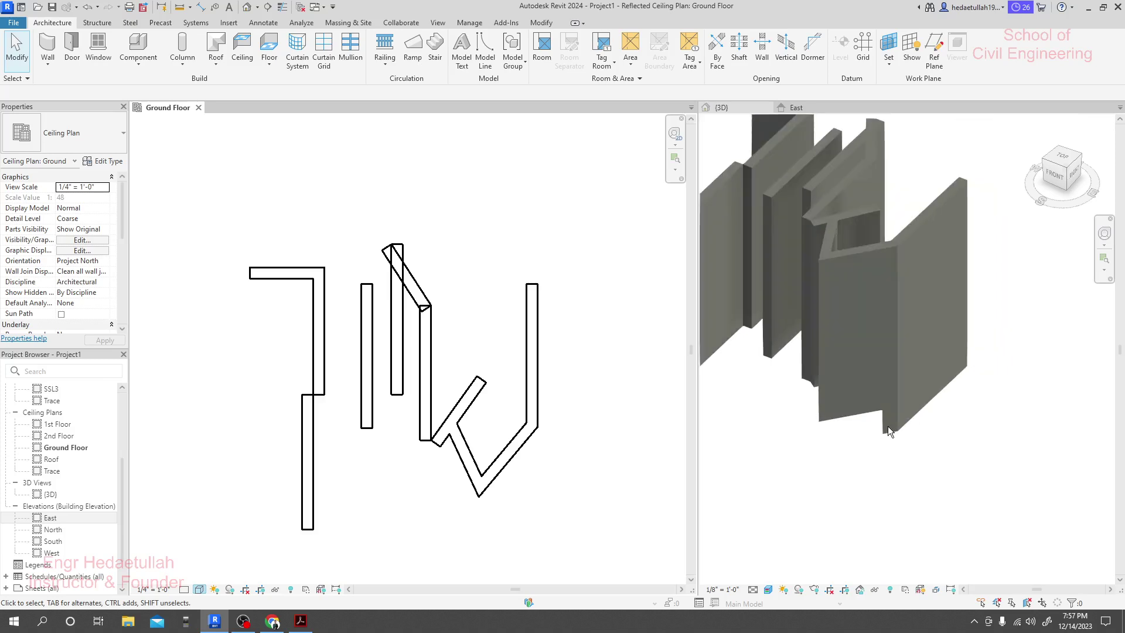
click(538, 418)
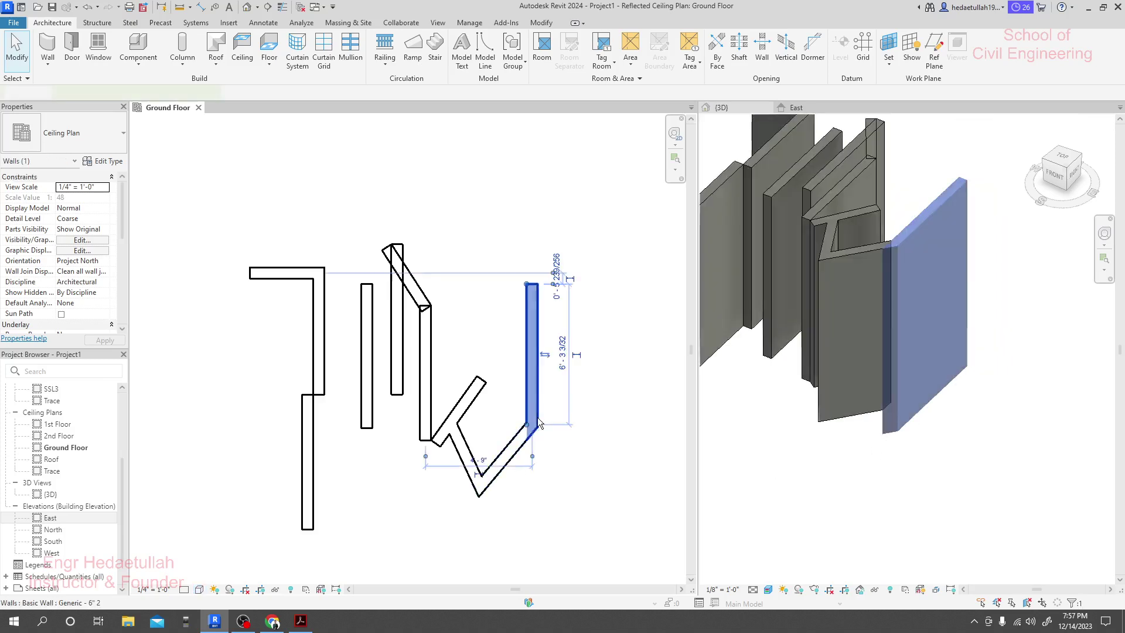
click(82, 197)
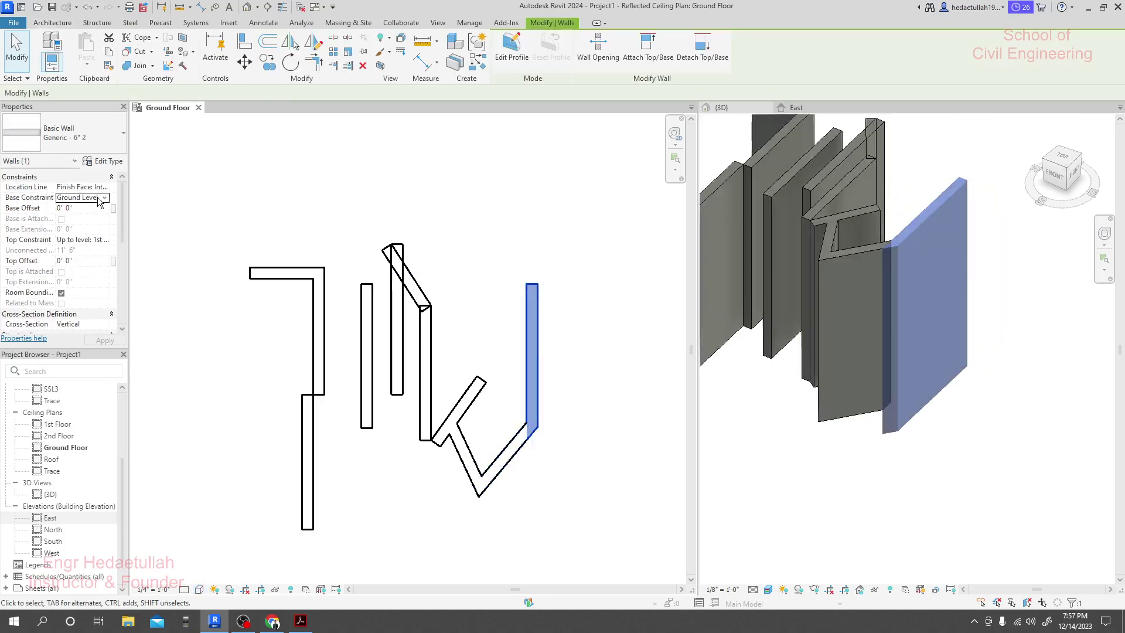
click(104, 198)
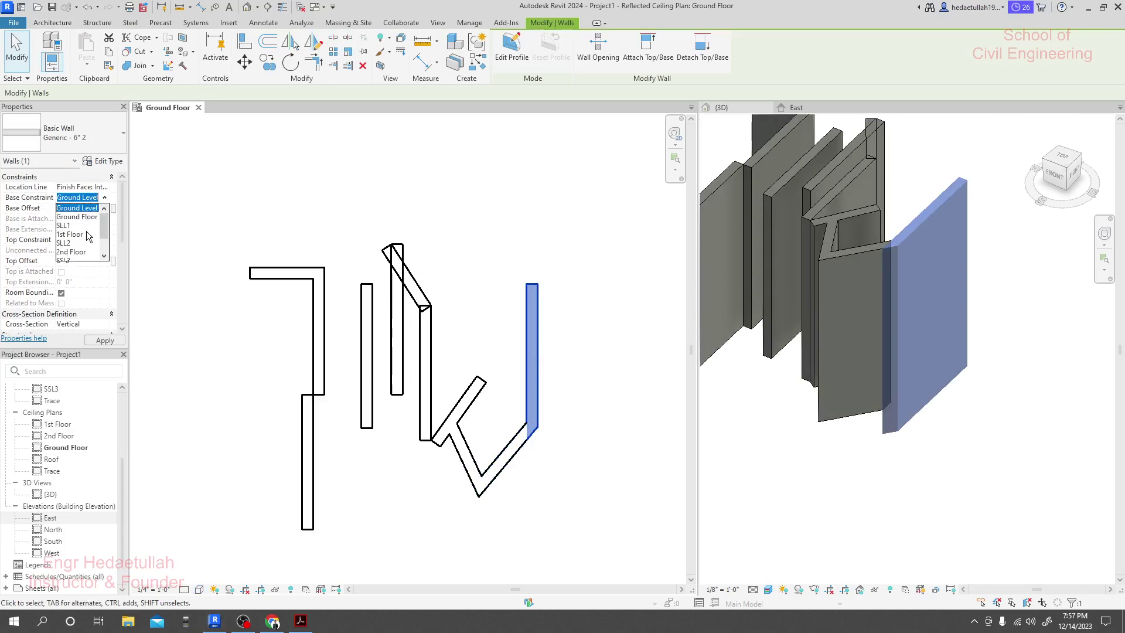
click(68, 224)
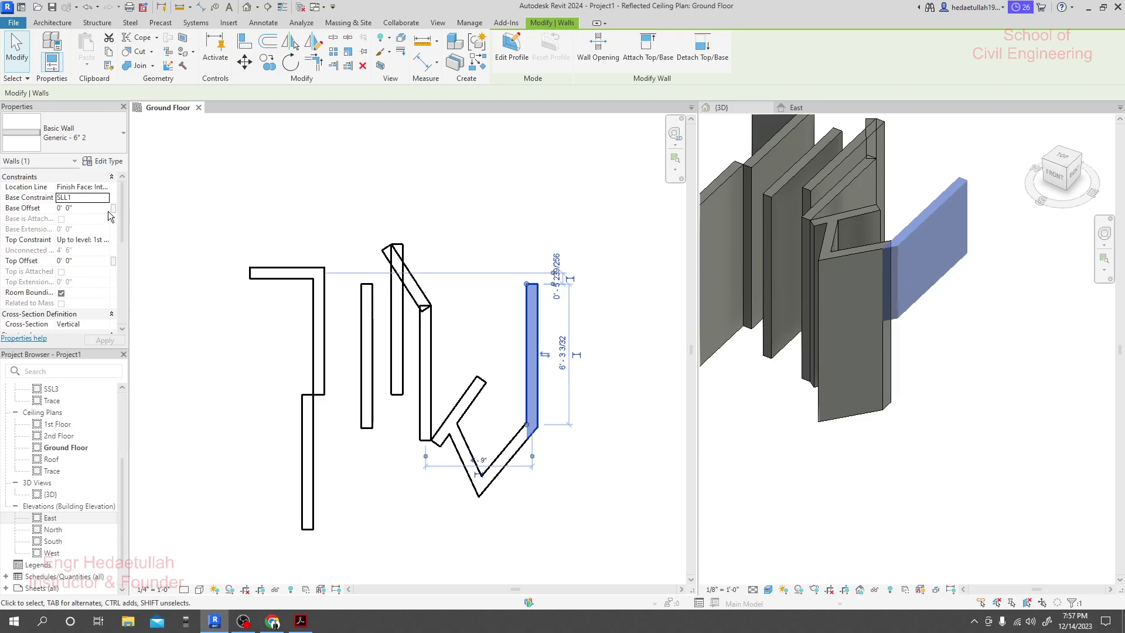
Step: Set the selected rightmost wall's base constraint to Ground Floor
click(83, 197)
click(104, 198)
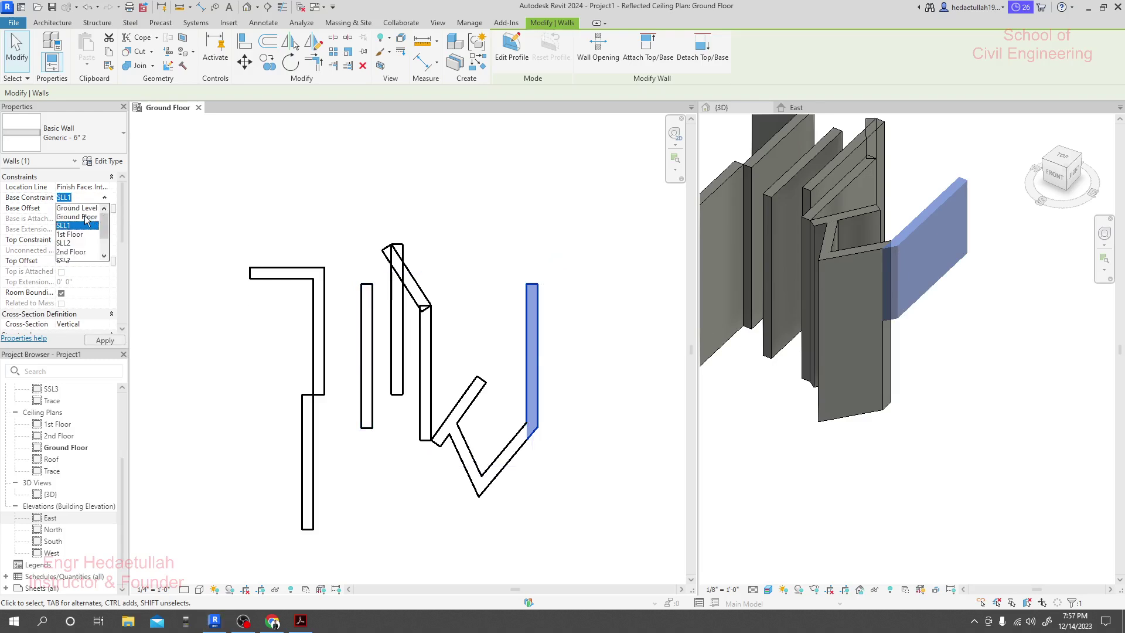
click(85, 217)
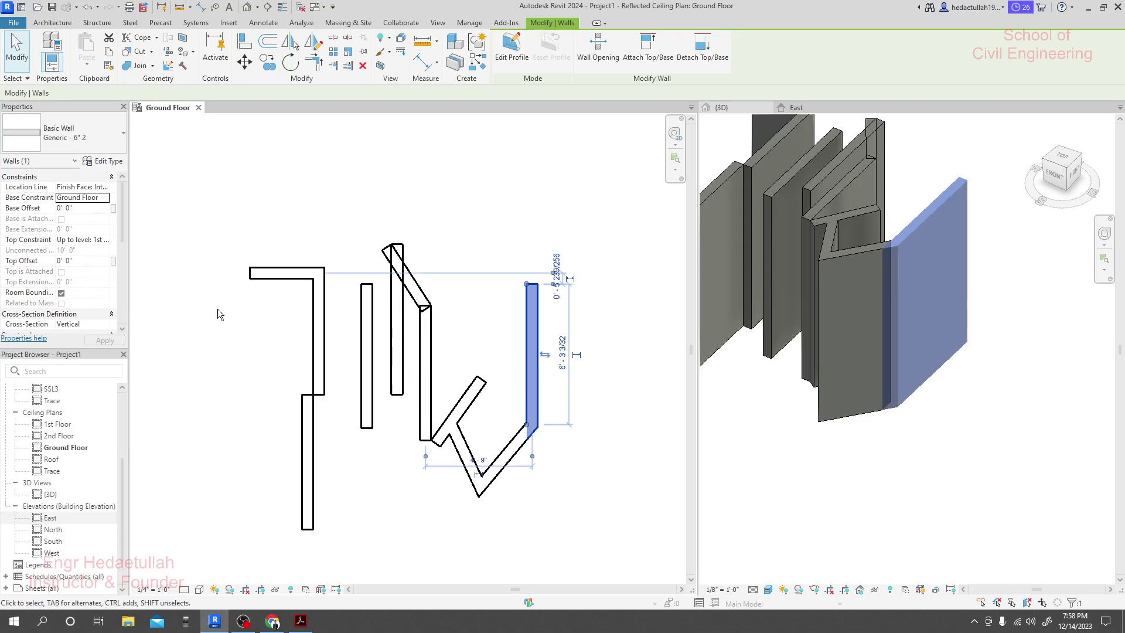
Step: Set the rightmost wall's top constraint to Up to level: SLL1 and apply it
click(82, 240)
click(105, 240)
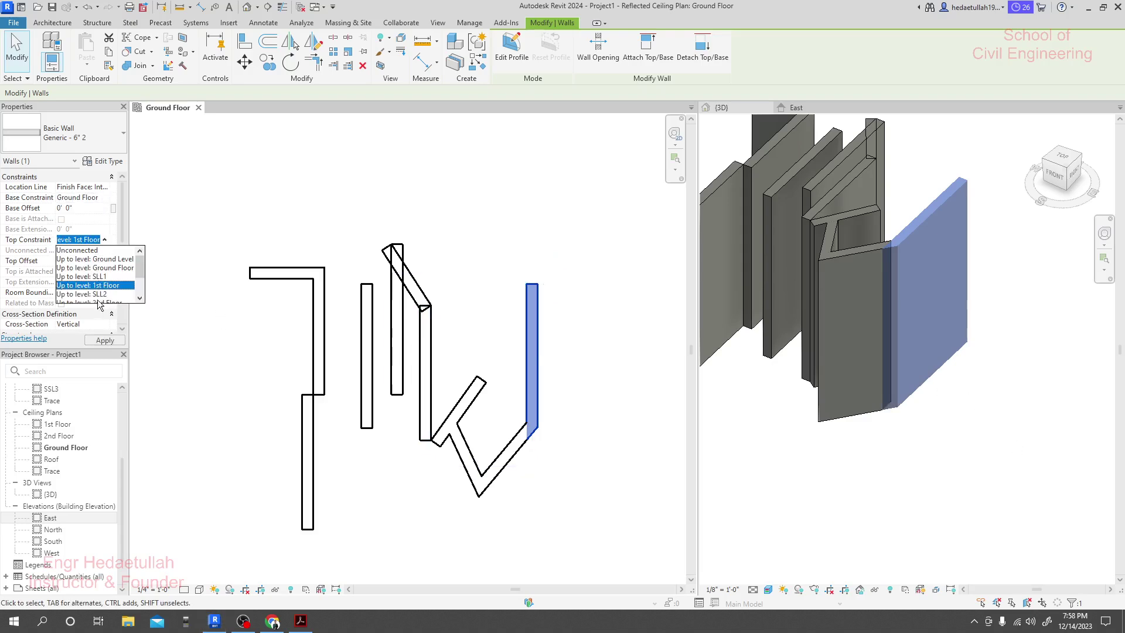
click(114, 276)
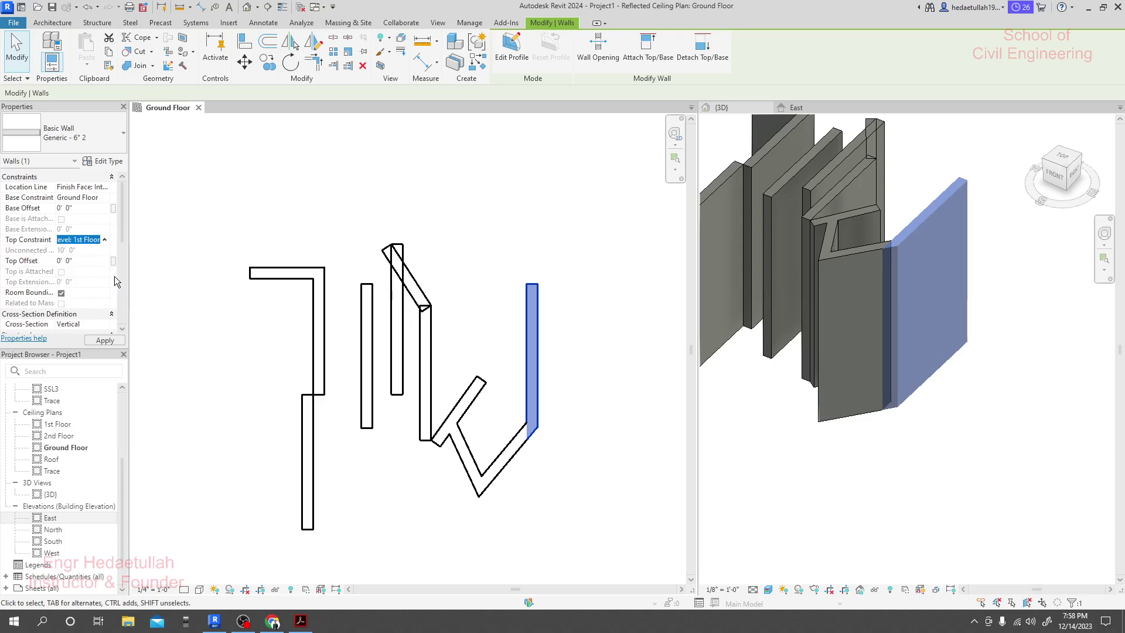
click(105, 340)
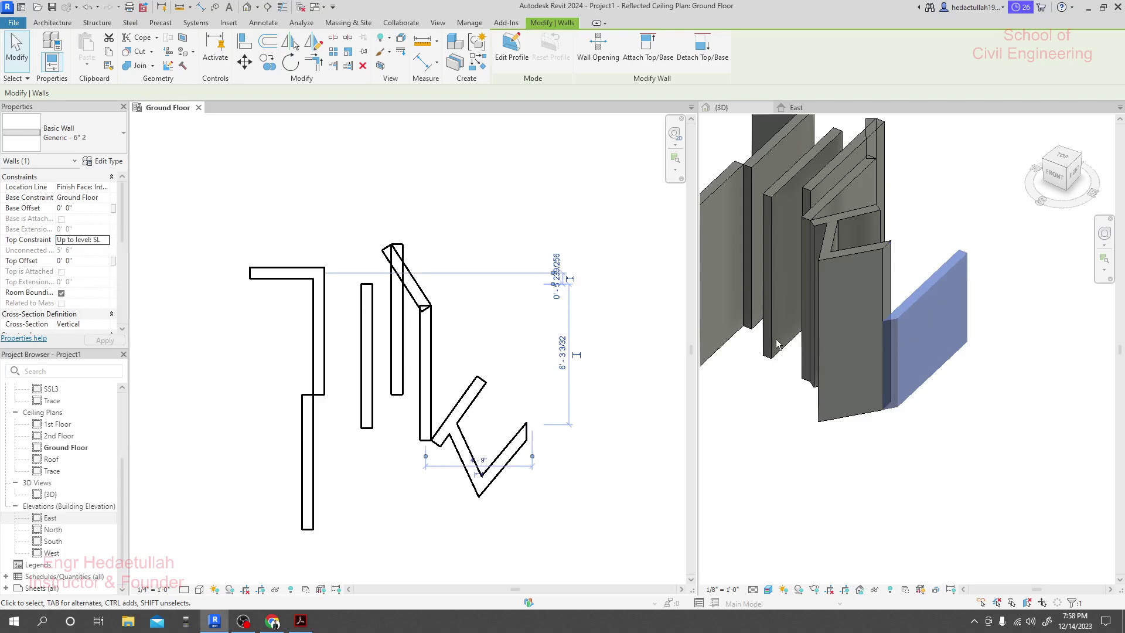
Step: Set the rightmost wall's top constraint to Unconnected with an unconnected height of 9' 6" and apply it
click(106, 240)
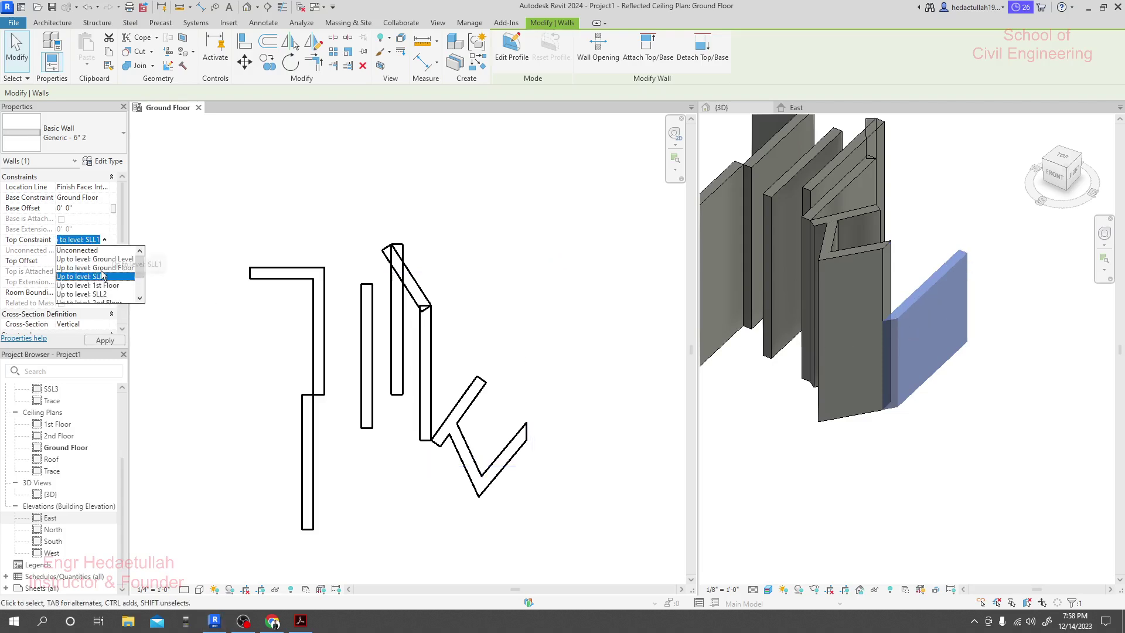
click(94, 252)
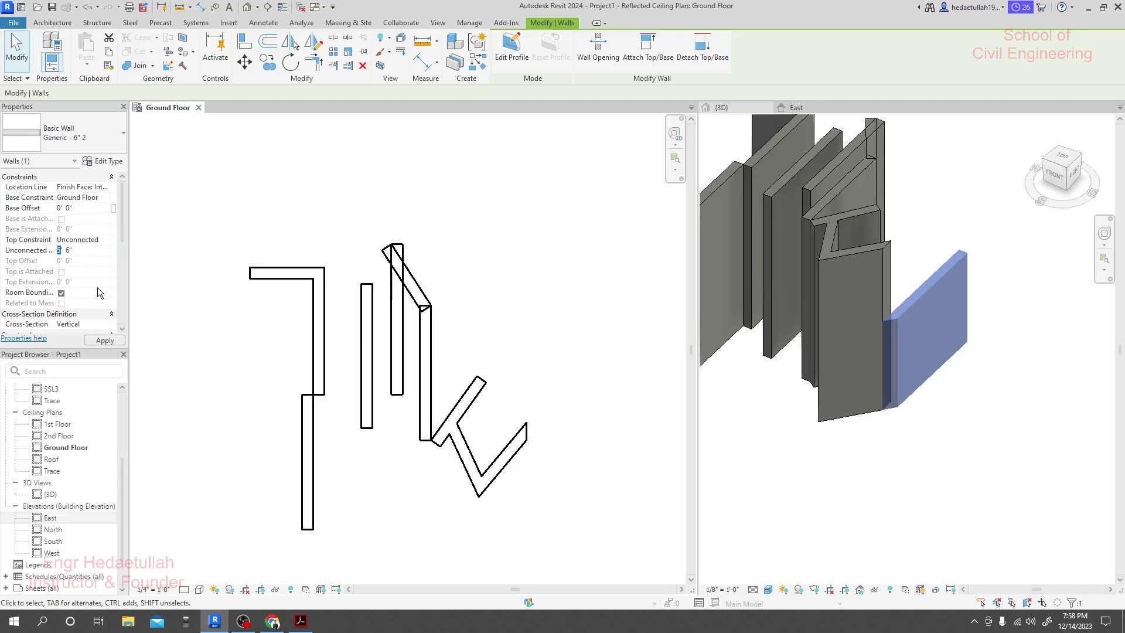
text(8)
key(Return)
click(108, 343)
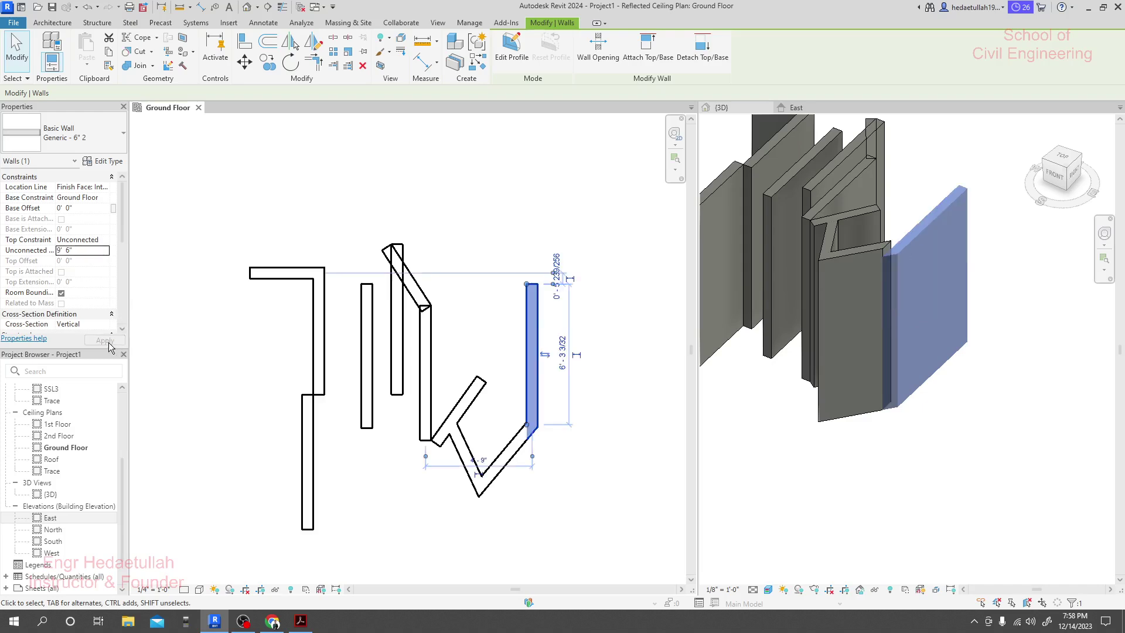
scroll(897, 264, up, 4)
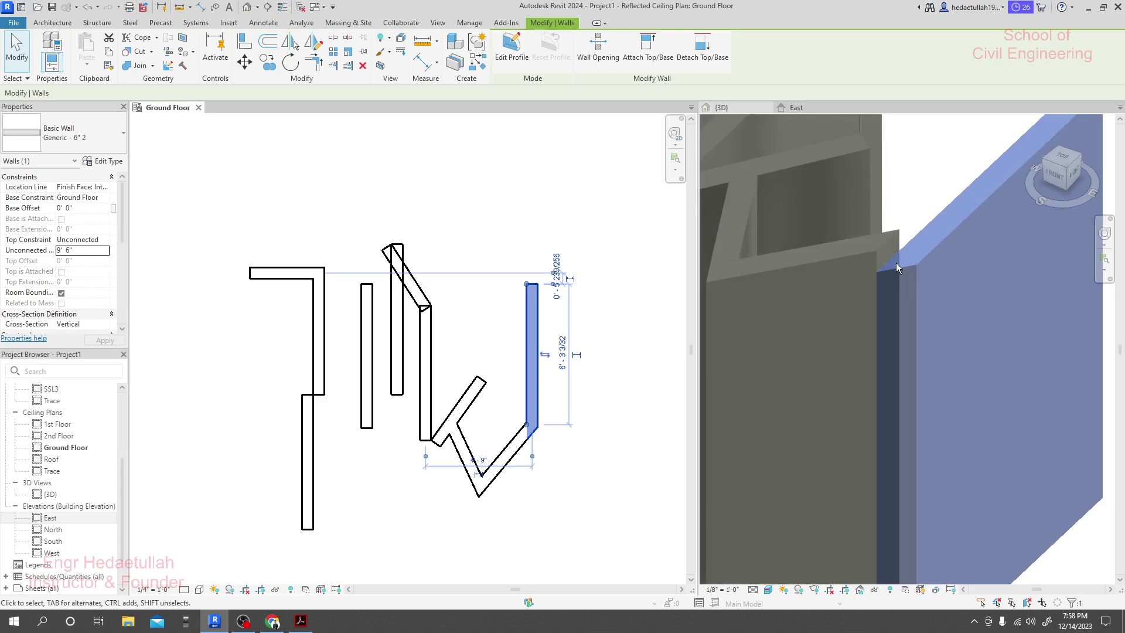
scroll(896, 265, down, 4)
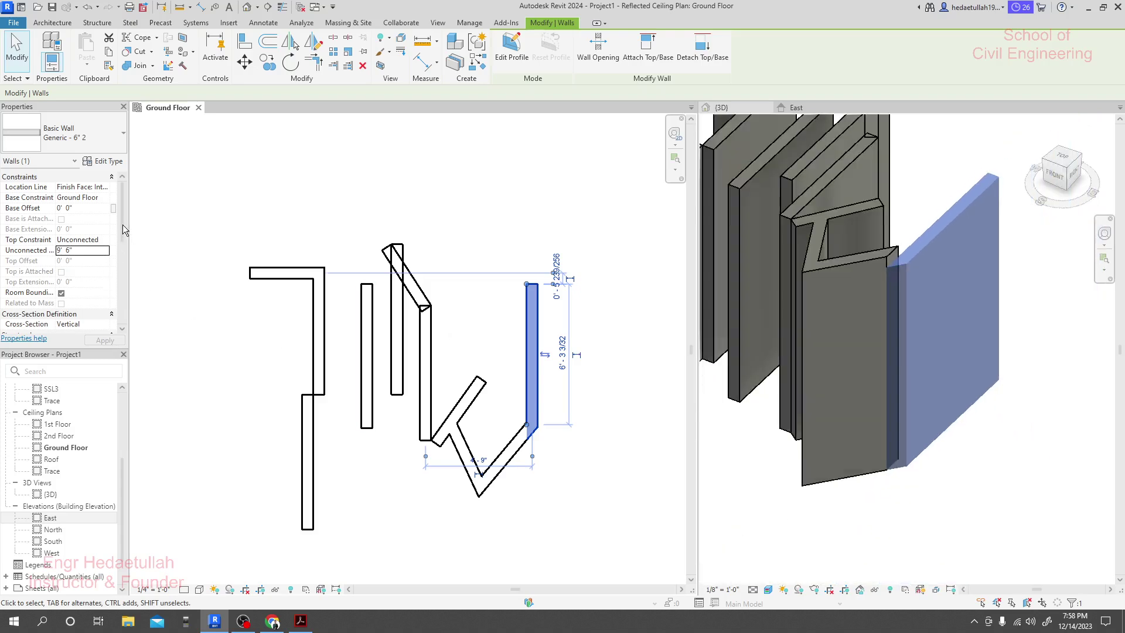
drag(124, 228, 124, 191)
scroll(396, 210, down, 2)
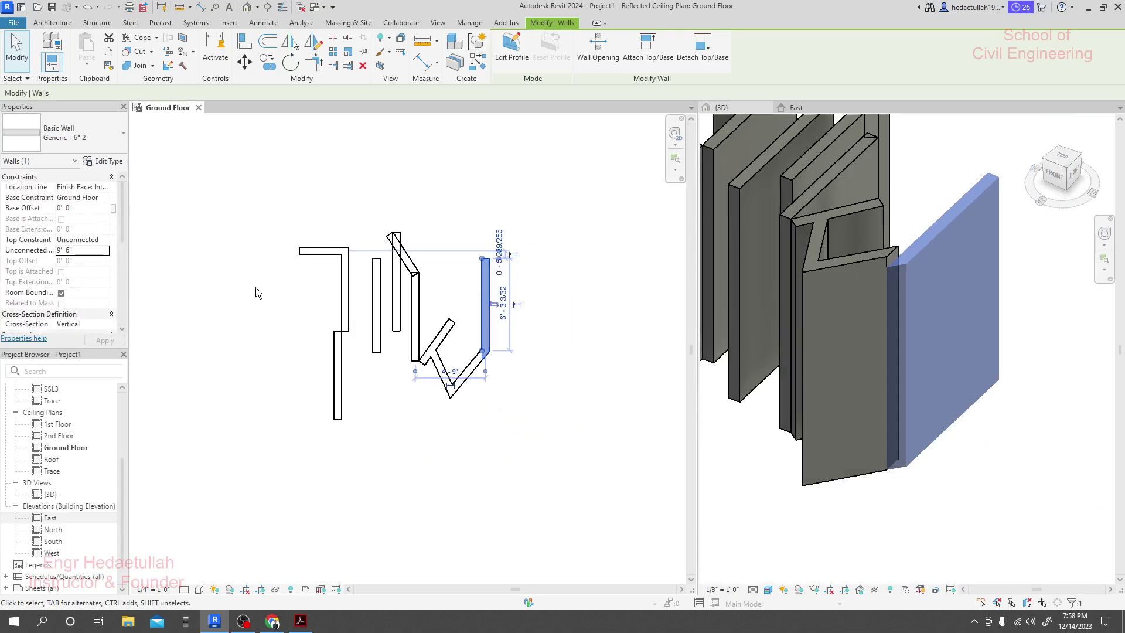
scroll(465, 322, up, 3)
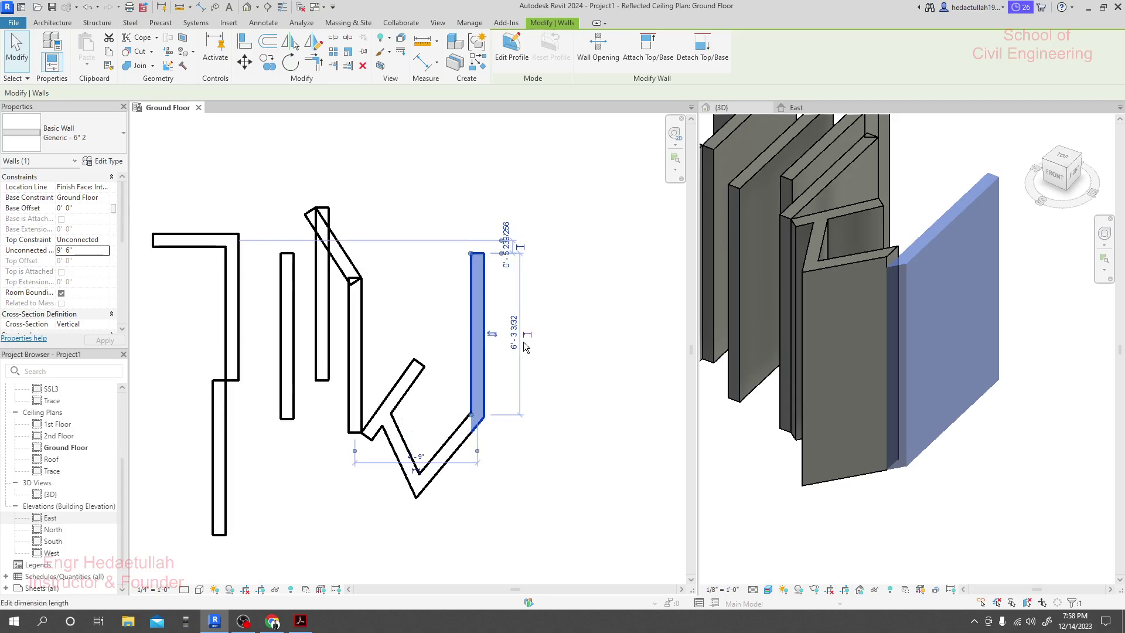
scroll(518, 351, down, 3)
click(616, 370)
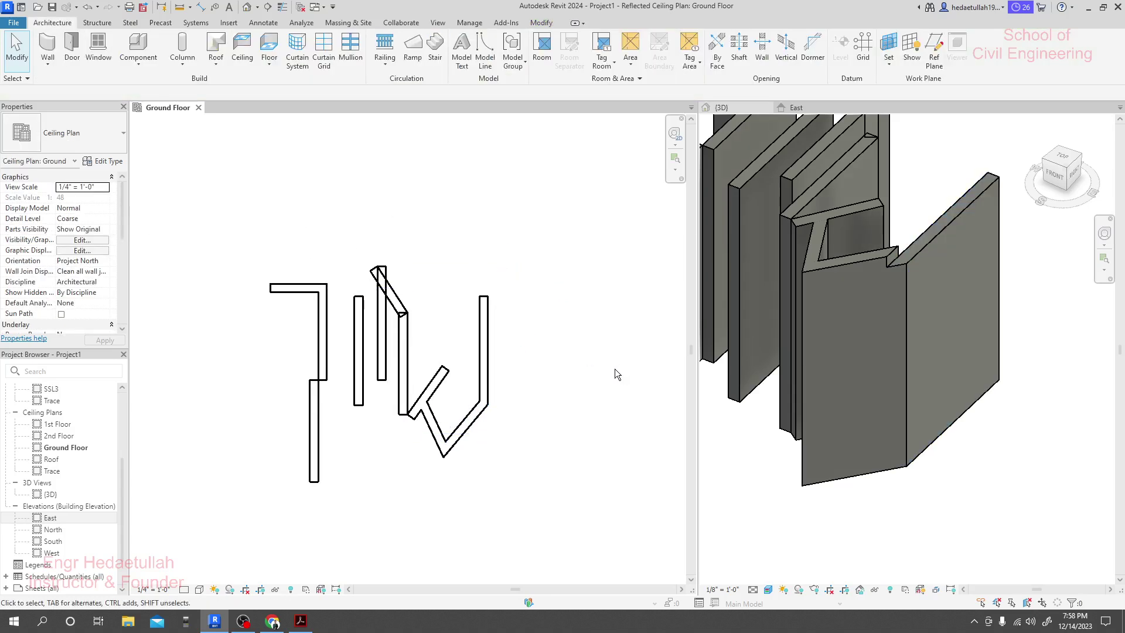
Step: Open the type properties of the rightmost vertical wall and try the type Generic - 4"
click(486, 340)
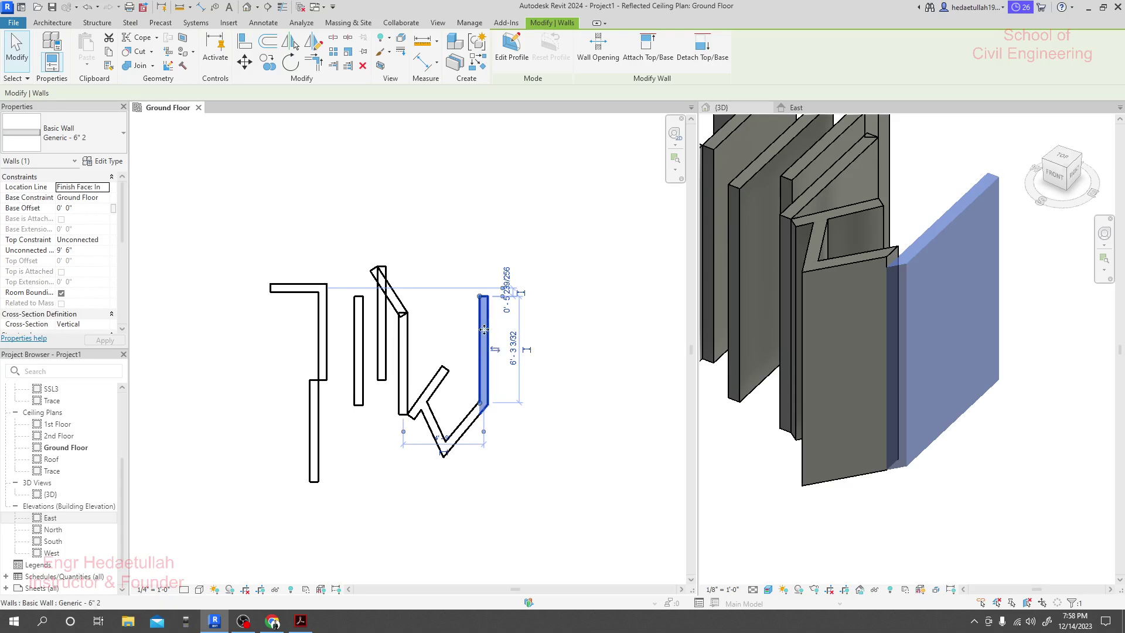
click(107, 160)
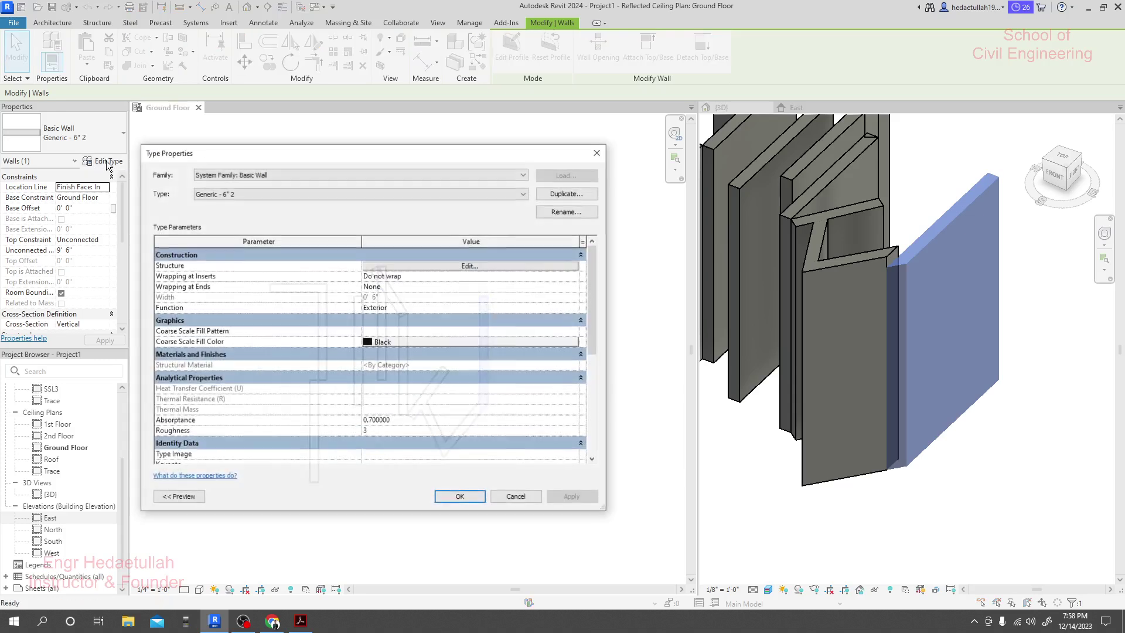
click(378, 197)
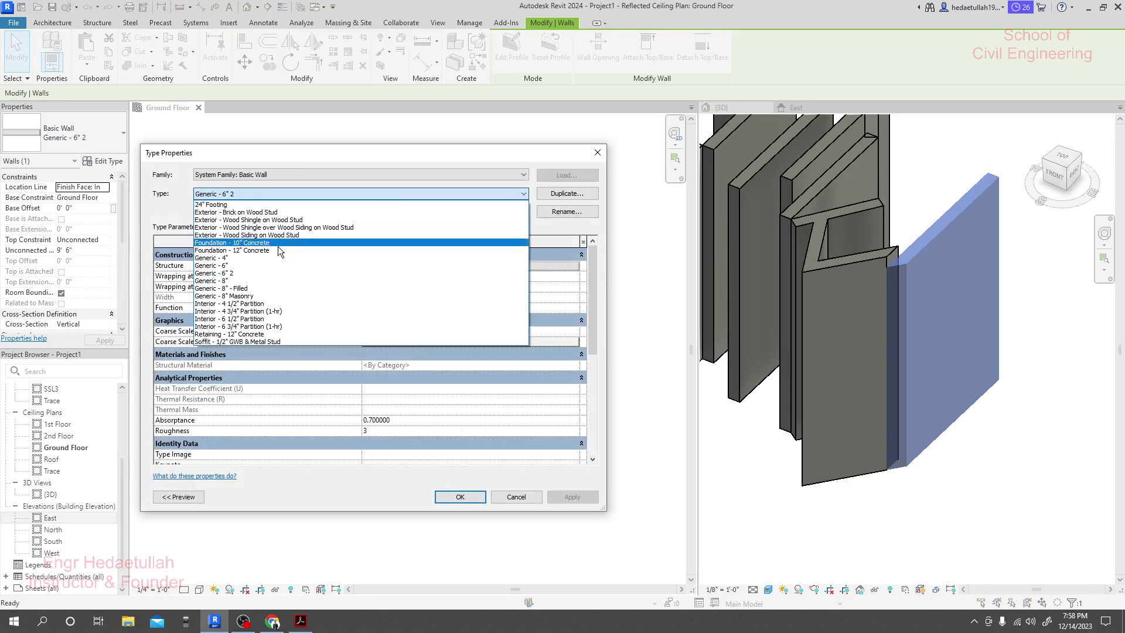
click(238, 259)
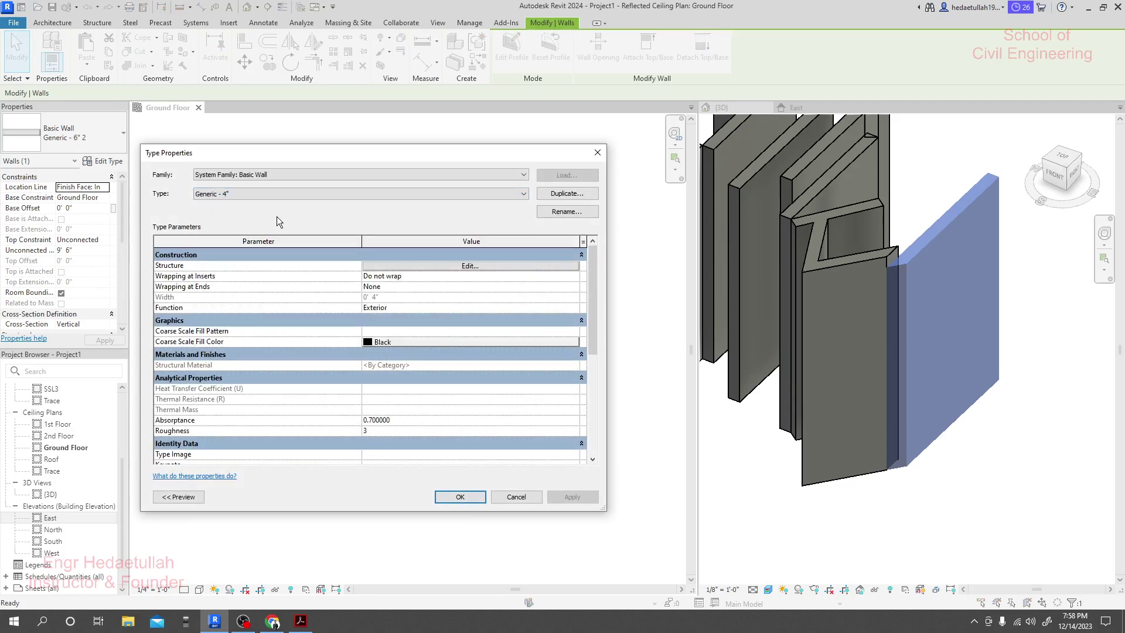
drag(383, 153, 359, 154)
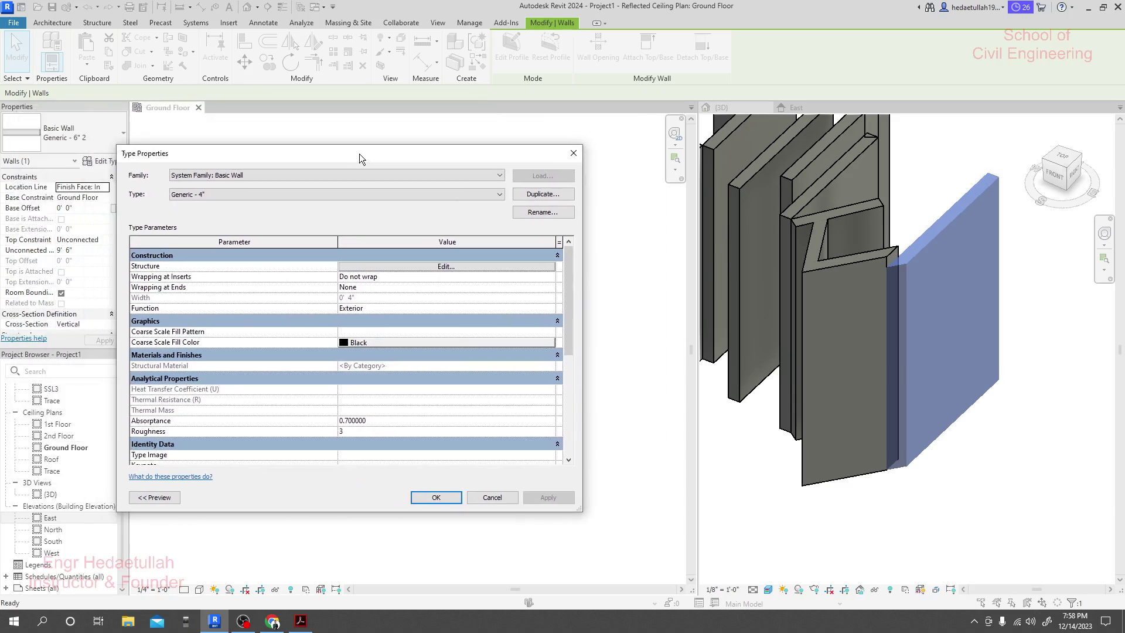
click(491, 195)
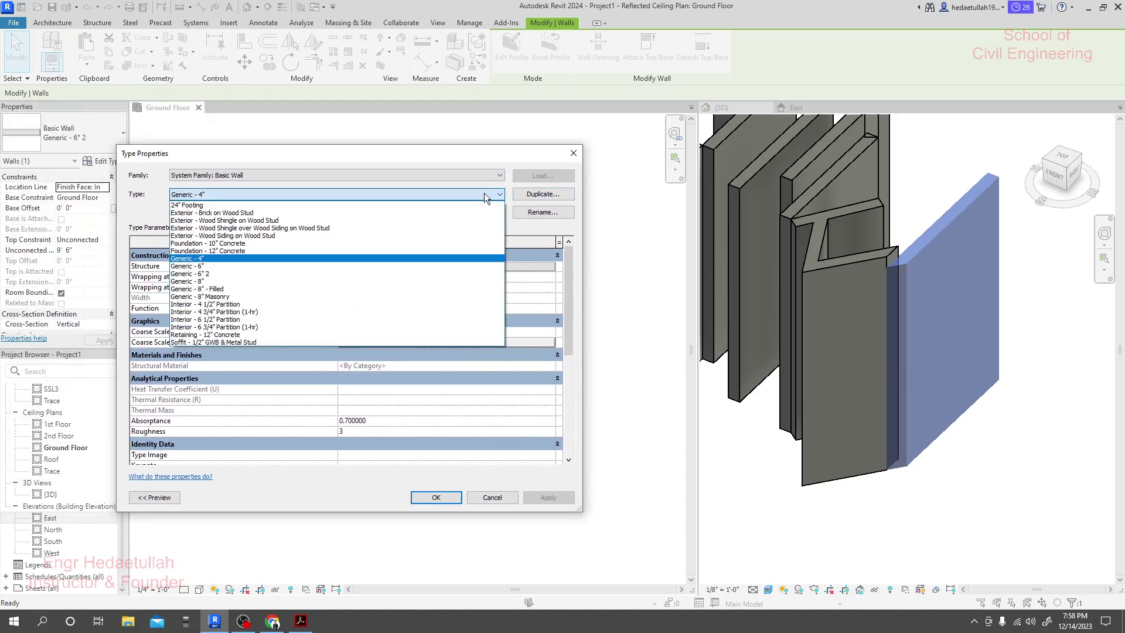
click(484, 193)
drag(410, 145, 180, 132)
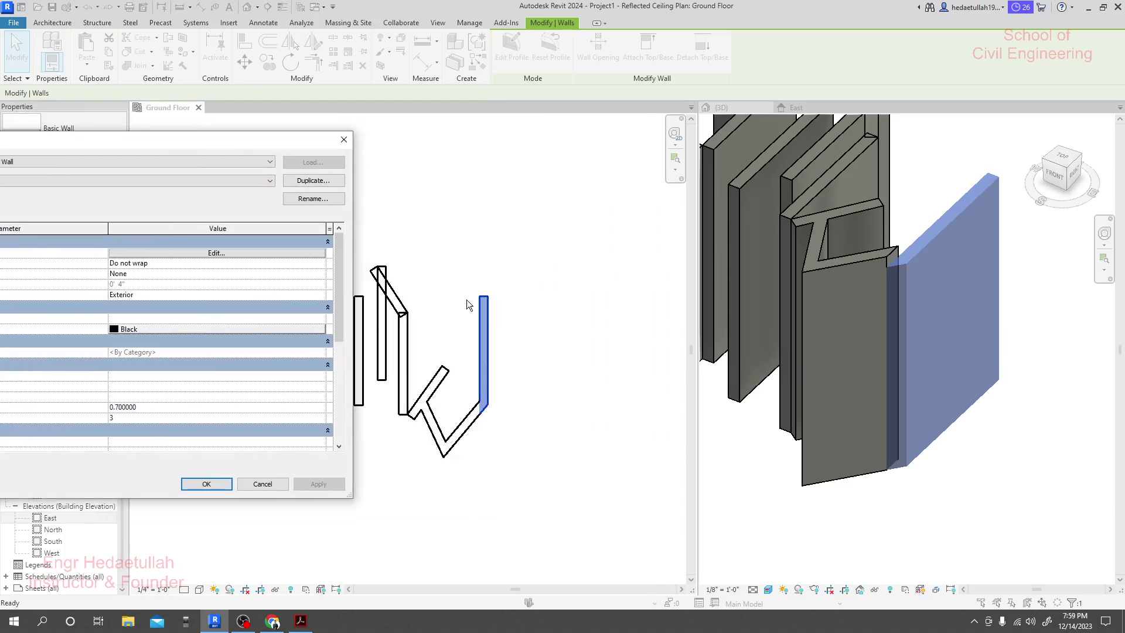
drag(286, 142, 497, 136)
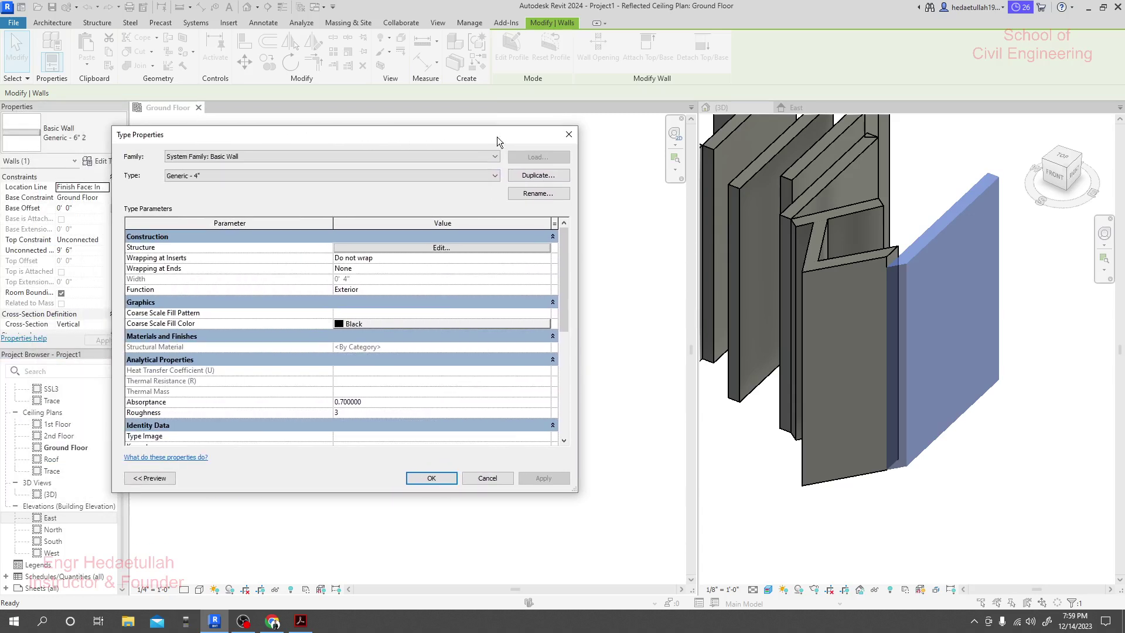
Step: Return the type in the open type properties to Generic - 6" 2
click(243, 176)
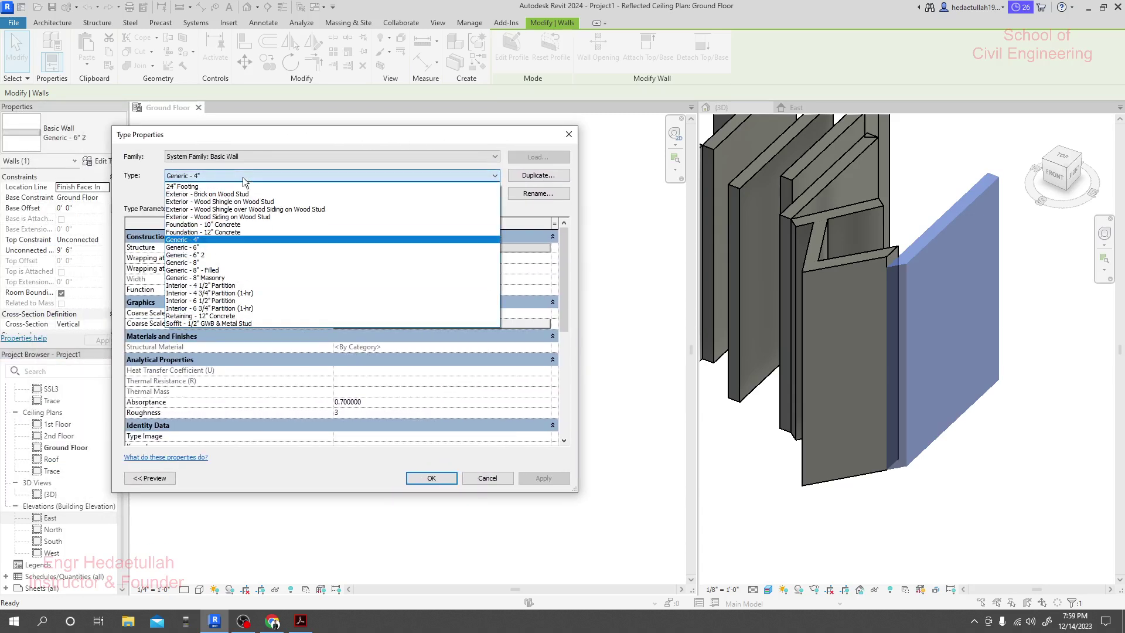
click(220, 255)
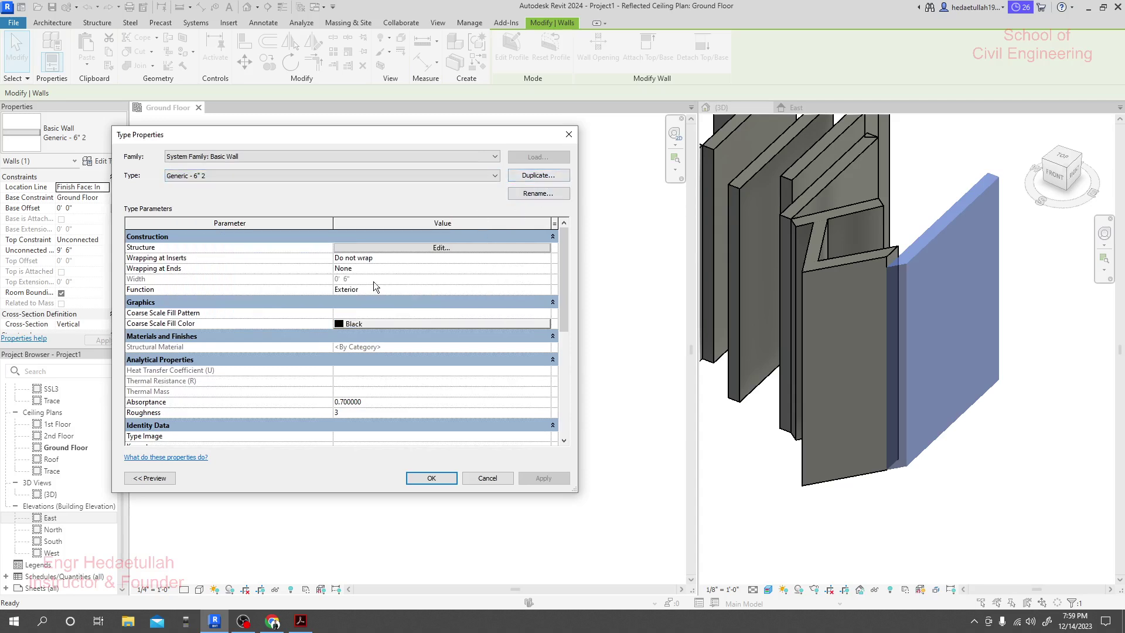
drag(423, 139, 427, 138)
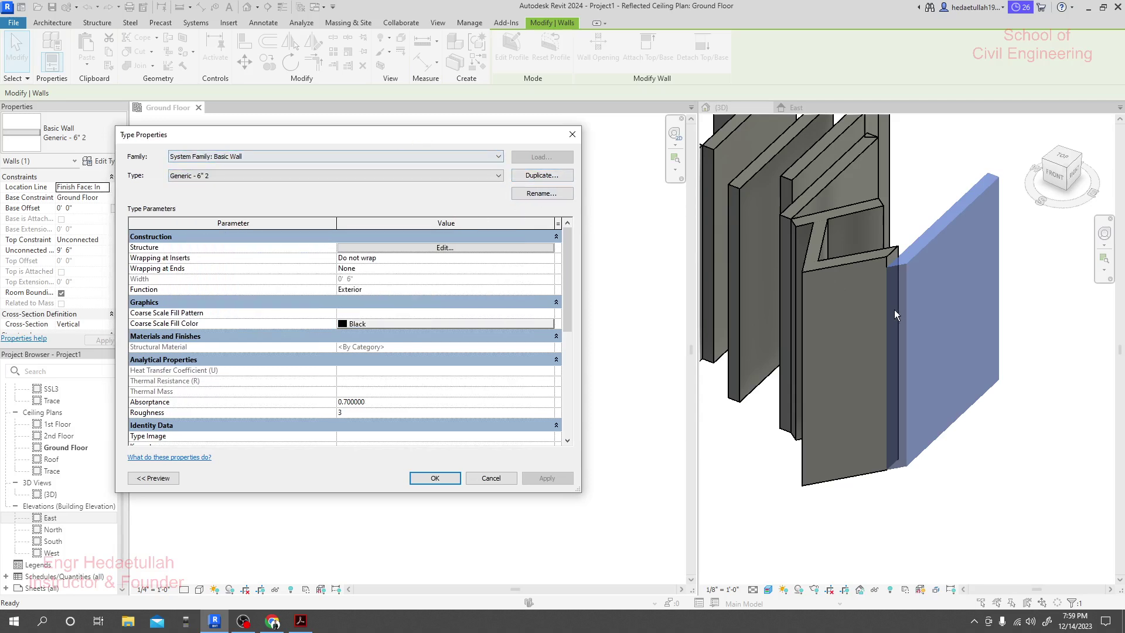
Step: Assign the material Carpet (1) to the Structure [1] layer of the Generic - 6" 2 wall type and apply it
click(456, 247)
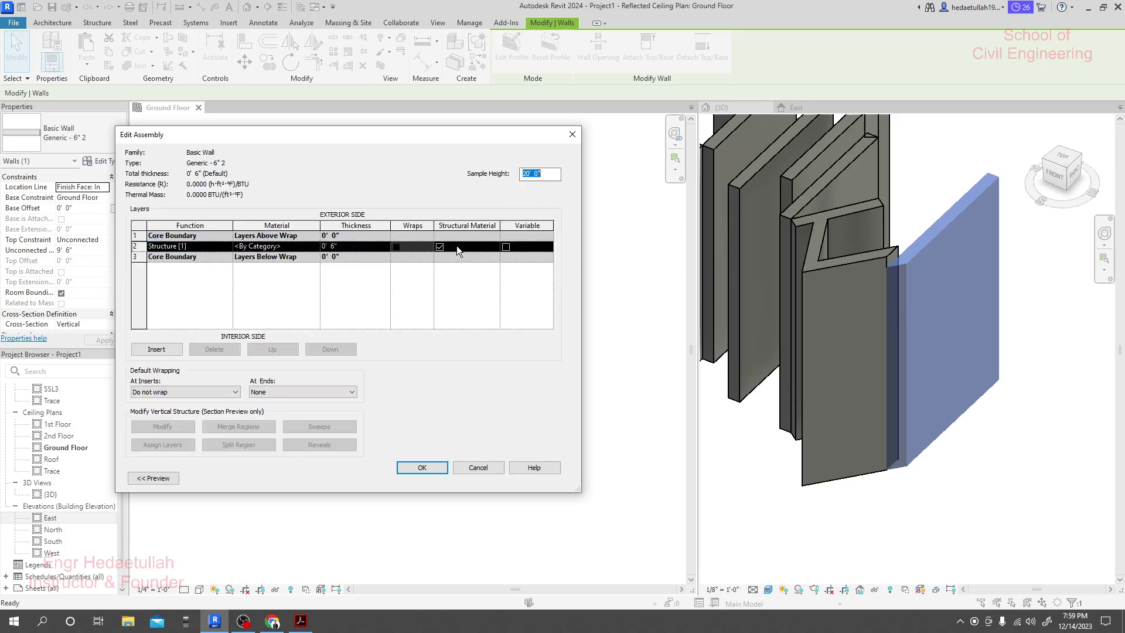
click(284, 247)
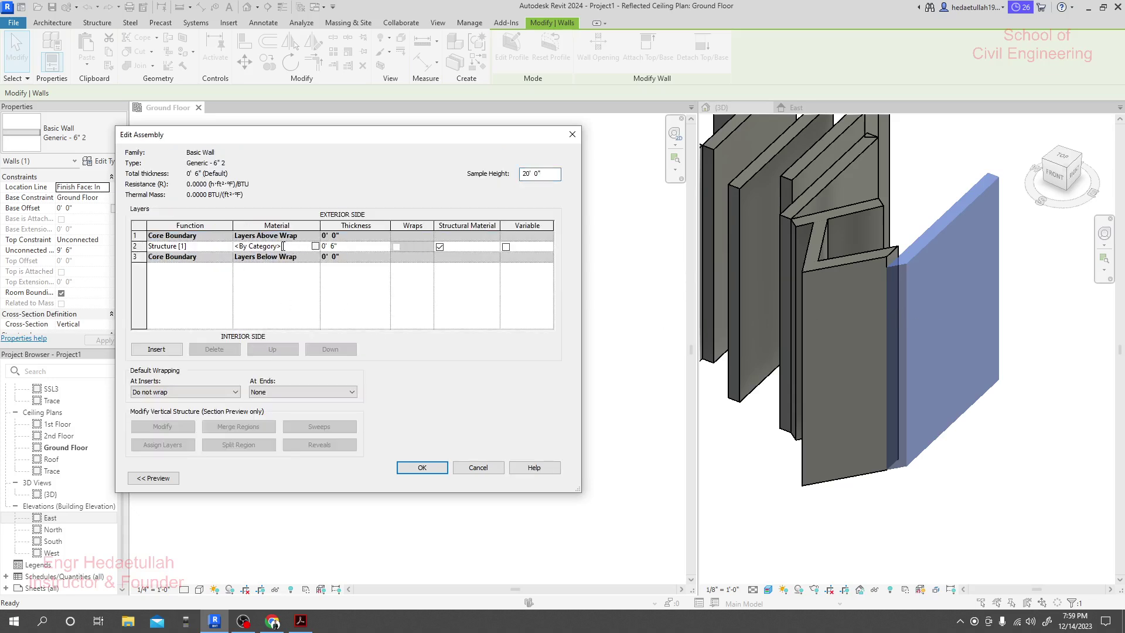
click(315, 246)
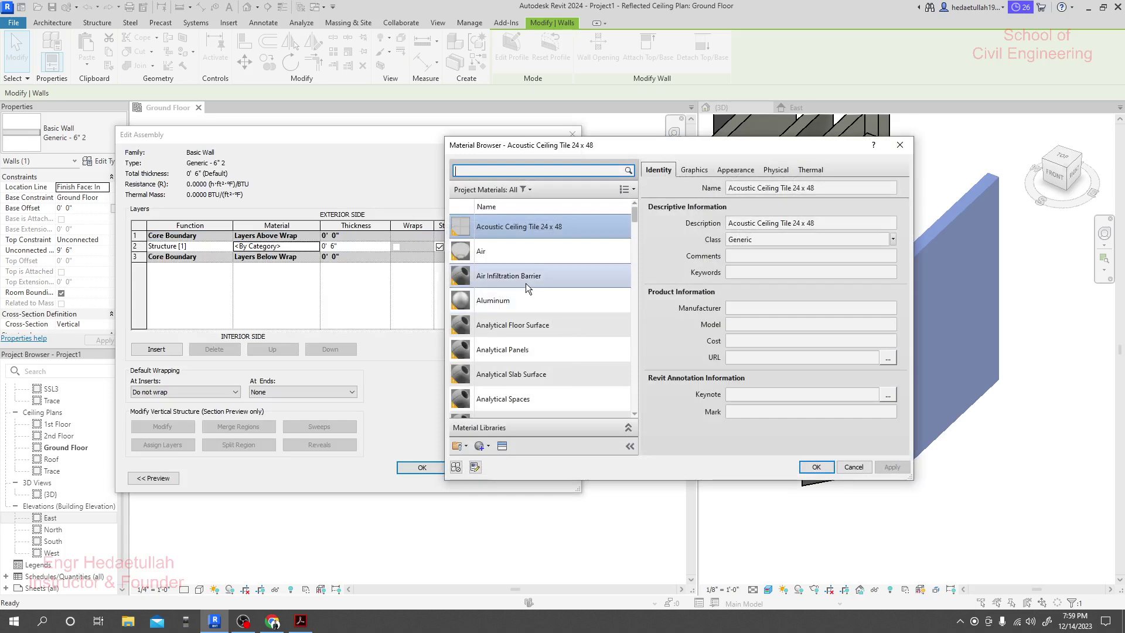
scroll(538, 326, down, 5)
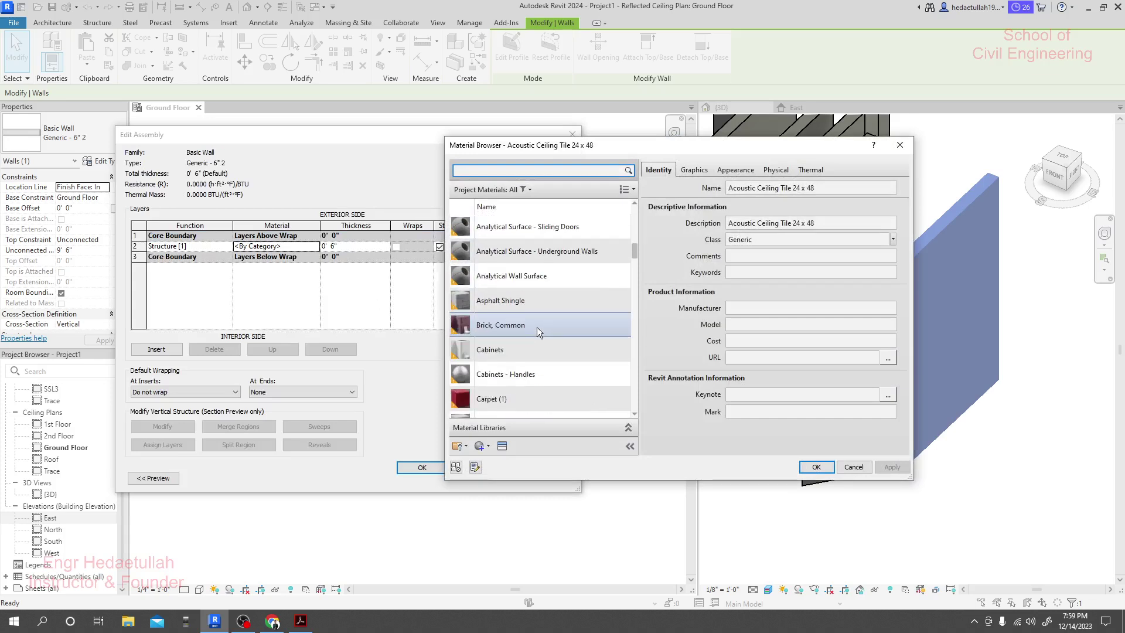
click(523, 400)
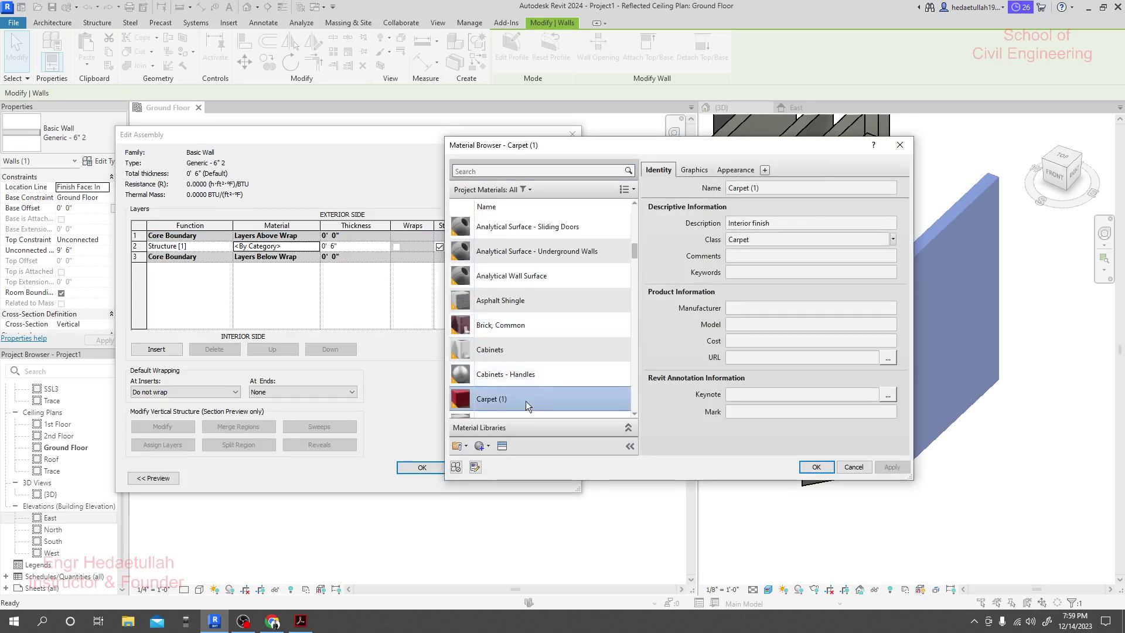
click(695, 170)
click(733, 169)
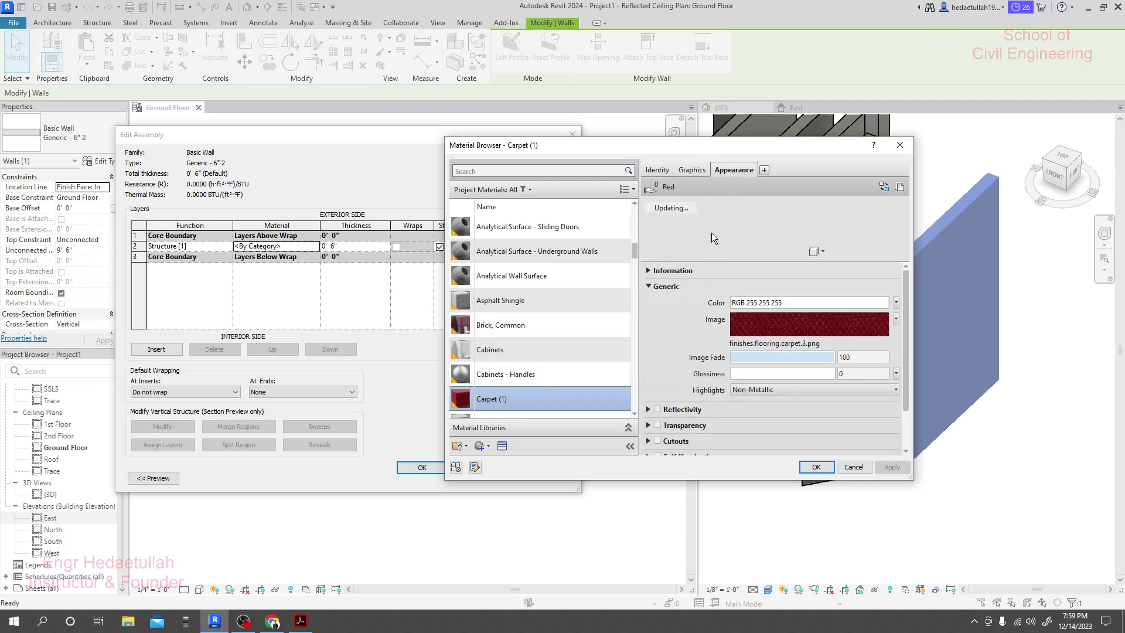
drag(704, 145, 449, 131)
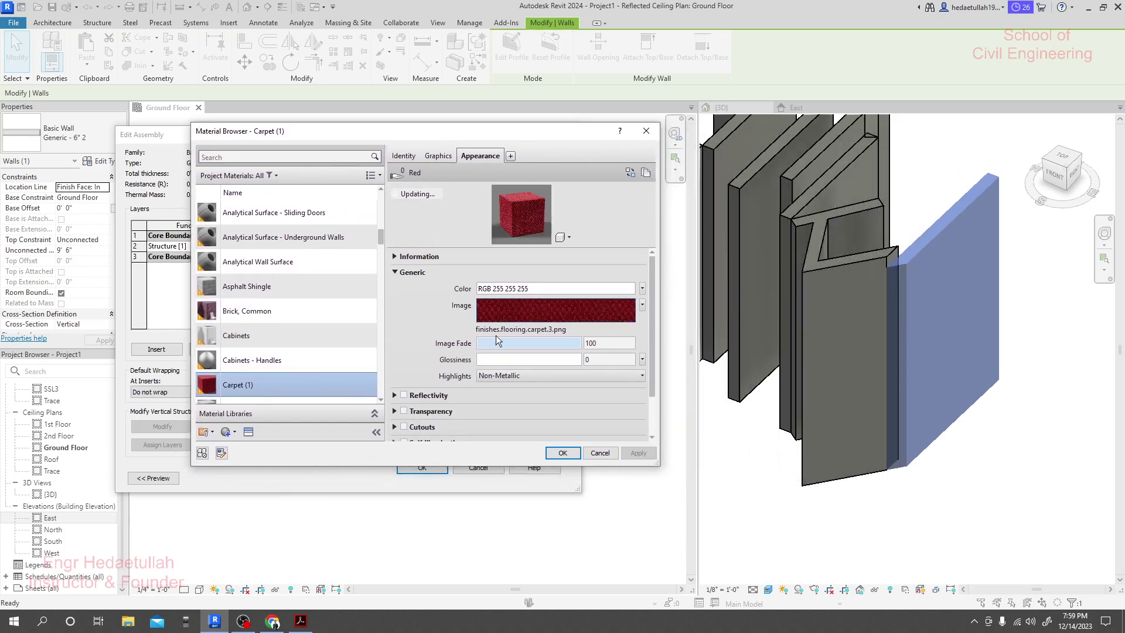
click(563, 452)
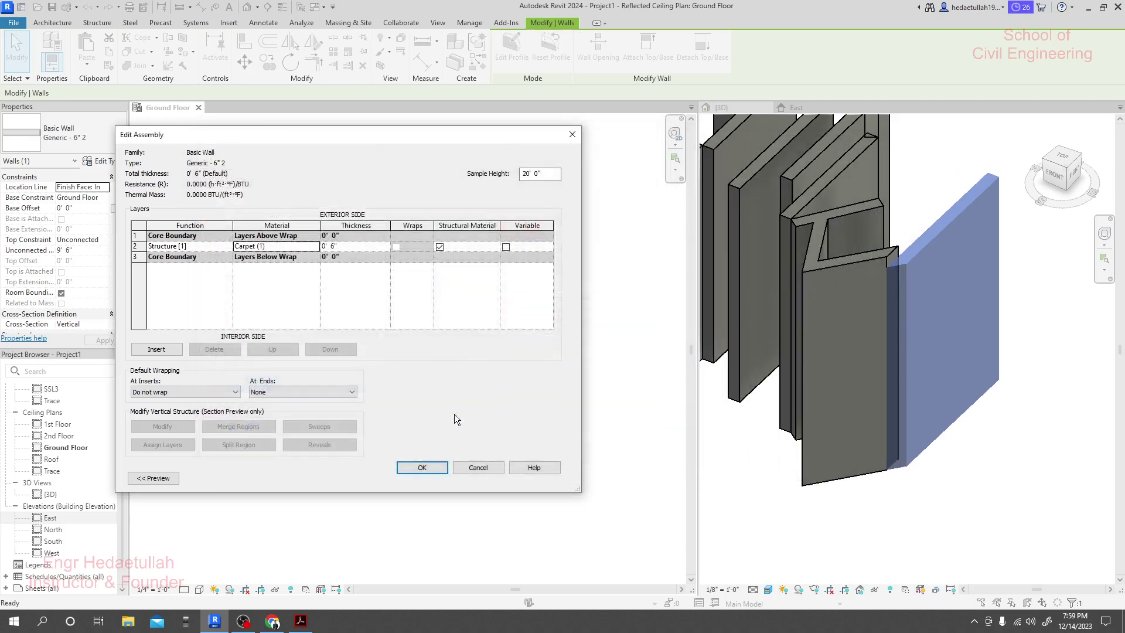
click(413, 467)
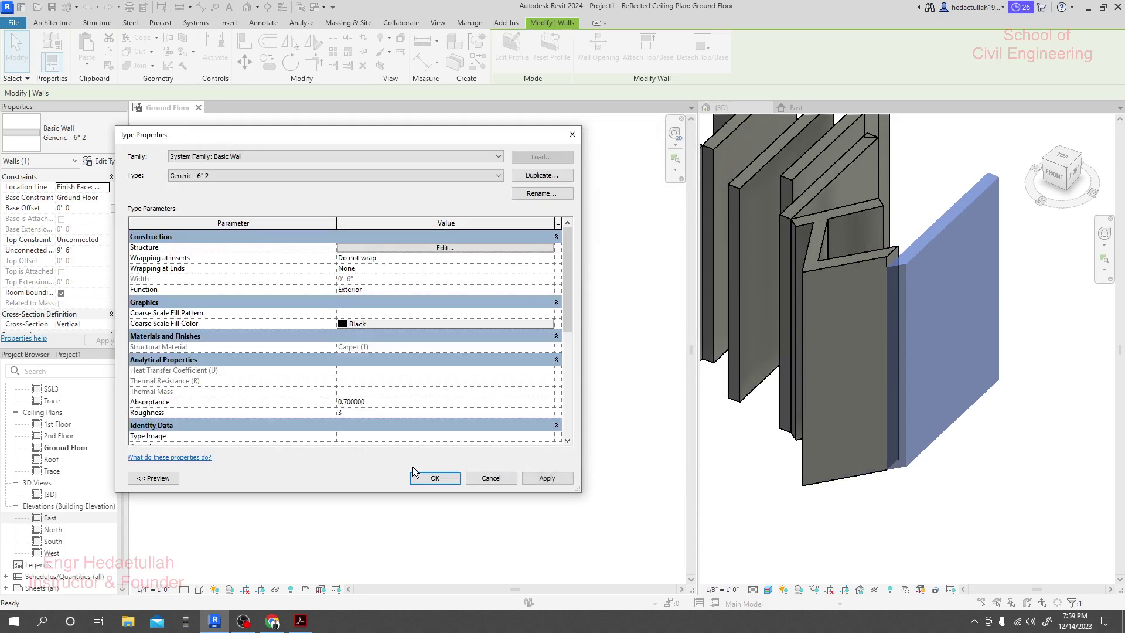
click(549, 478)
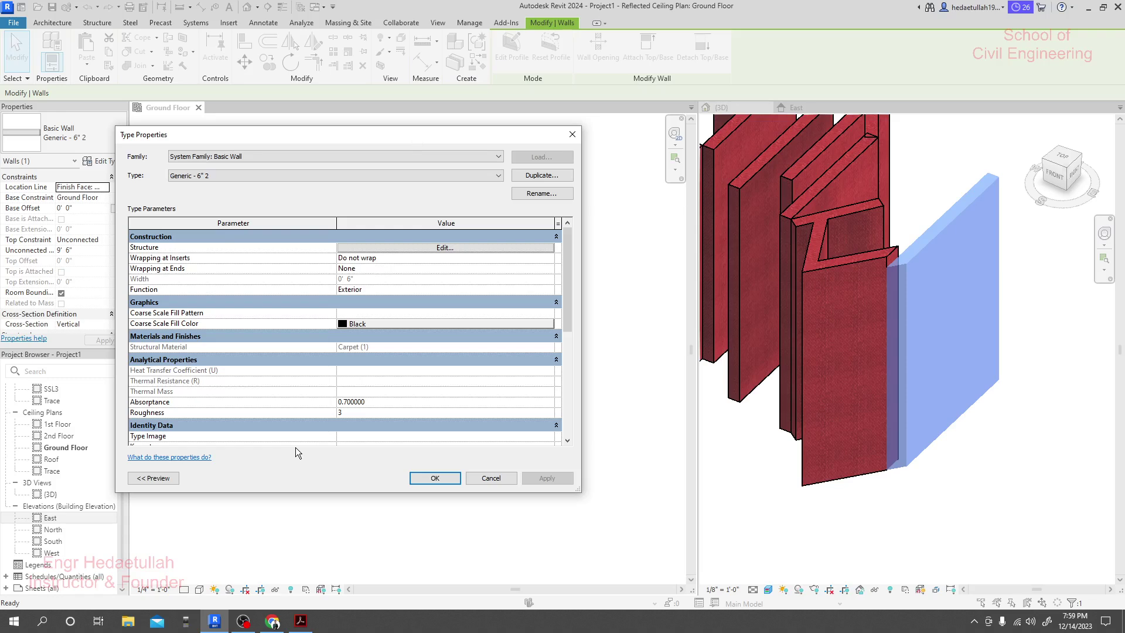
Step: Browse the project materials and material class filter for the Structure [1] layer, cancel the wall type editing and deselect the wall
click(453, 248)
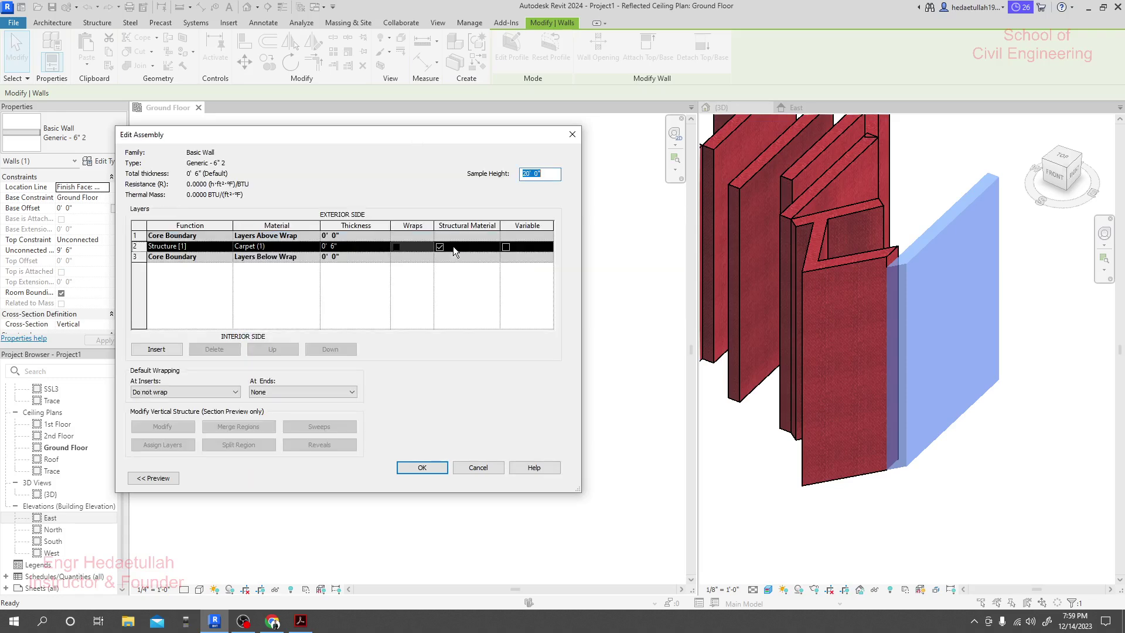
click(308, 248)
click(315, 249)
scroll(303, 251, up, 10)
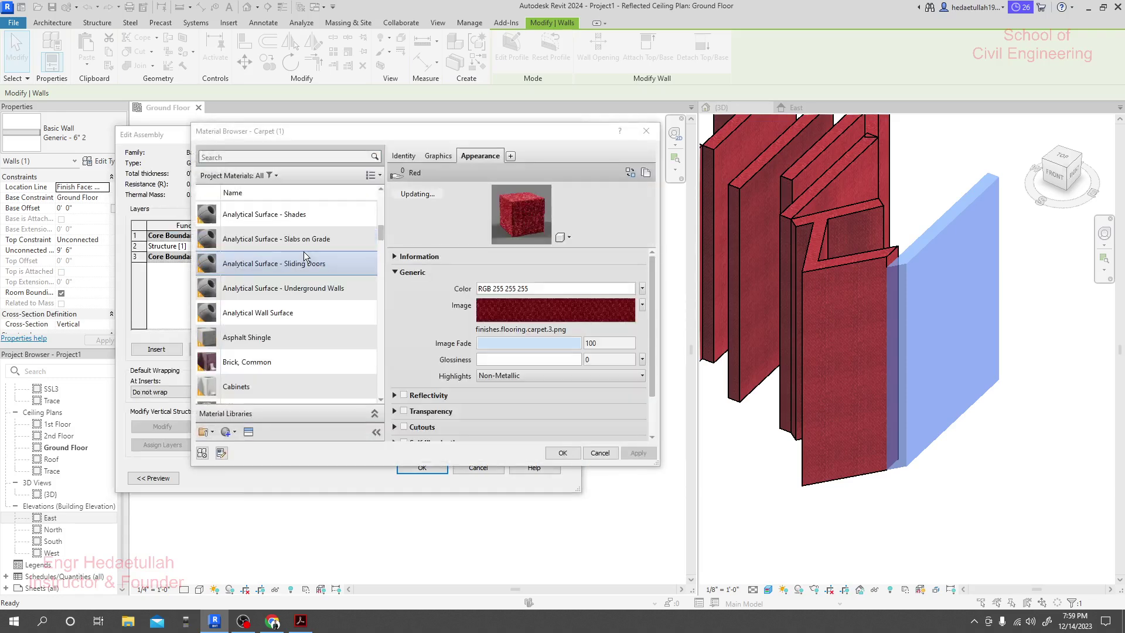
mouse_move(381, 200)
mouse_down()
mouse_move(392, 327)
mouse_move(381, 405)
mouse_move(403, 201)
mouse_up()
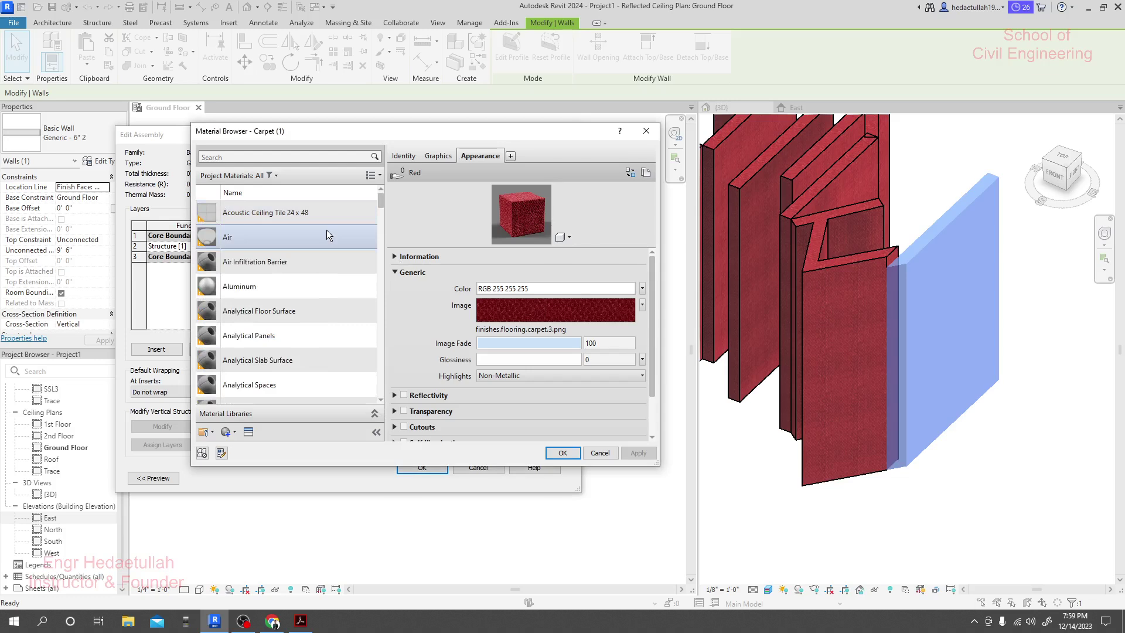
click(275, 175)
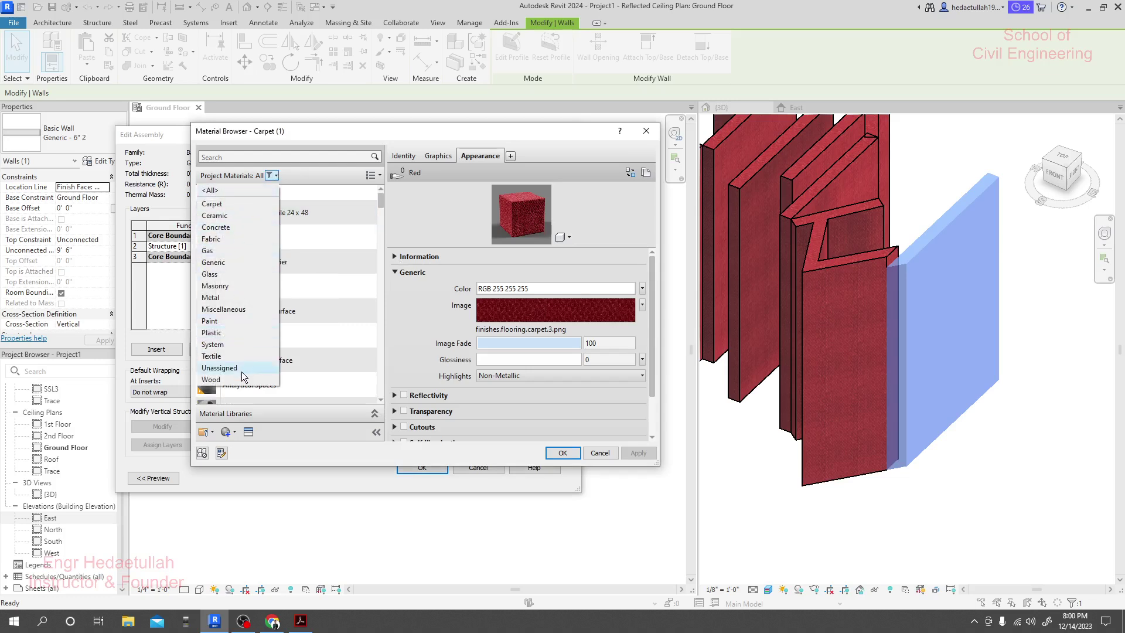
click(592, 453)
click(599, 452)
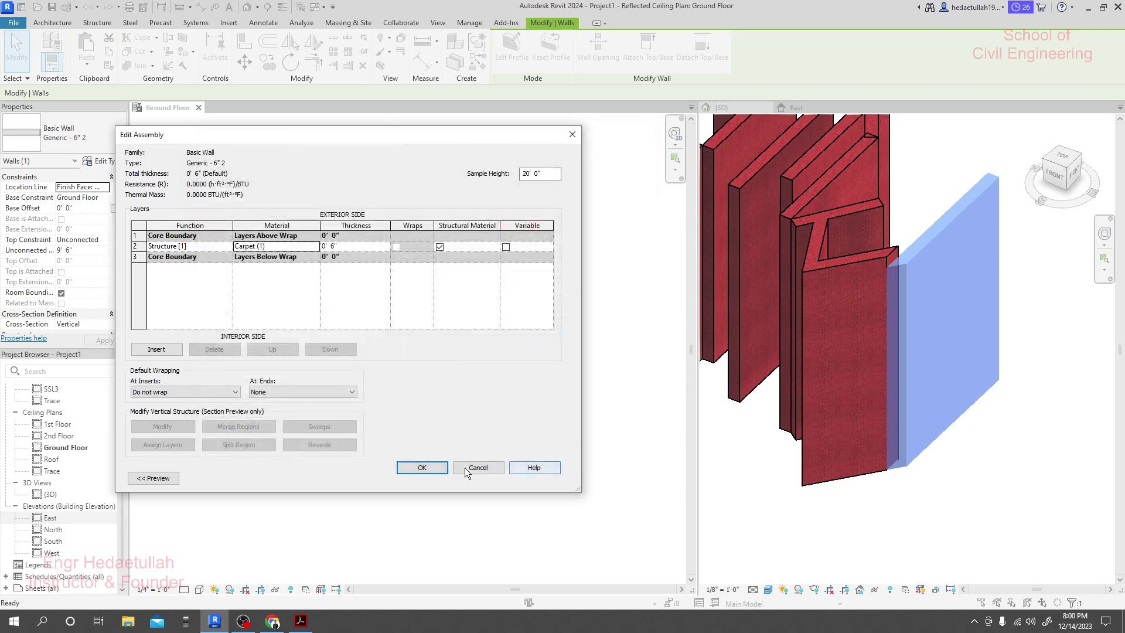
click(479, 467)
click(488, 480)
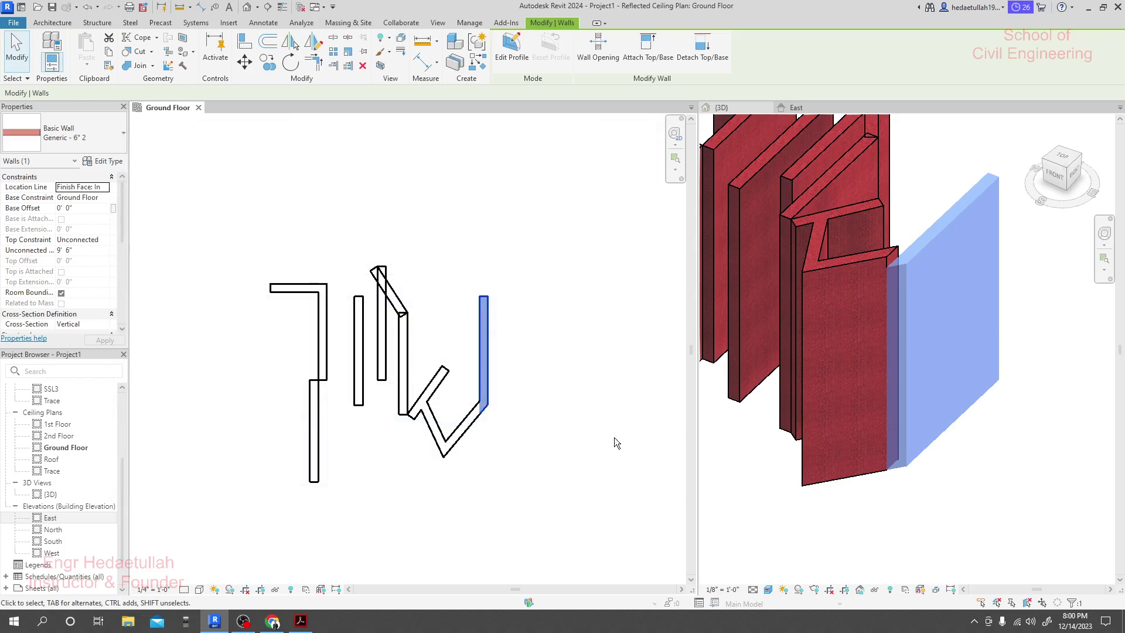
click(610, 434)
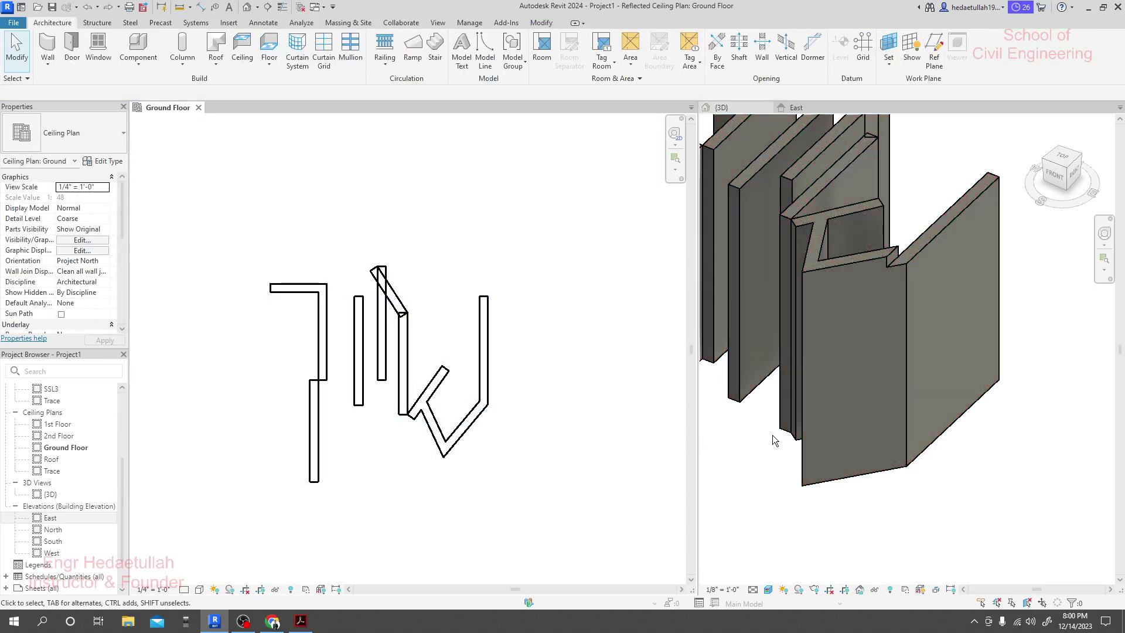
click(773, 435)
click(567, 469)
click(755, 498)
scroll(747, 452, down, 2)
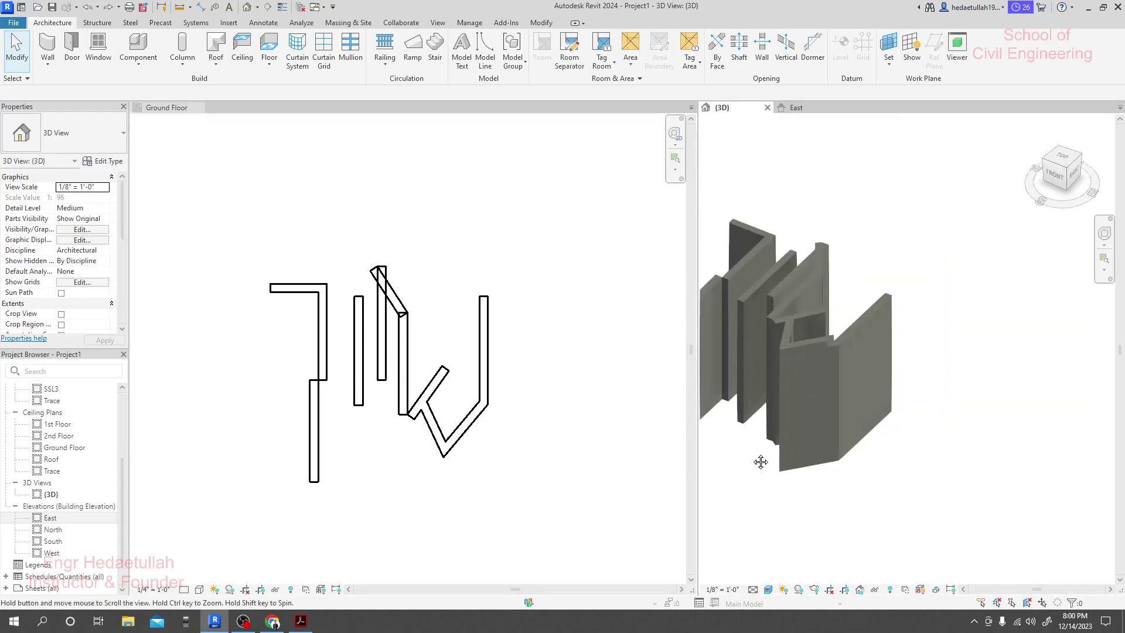
middle_drag(757, 460, 826, 456)
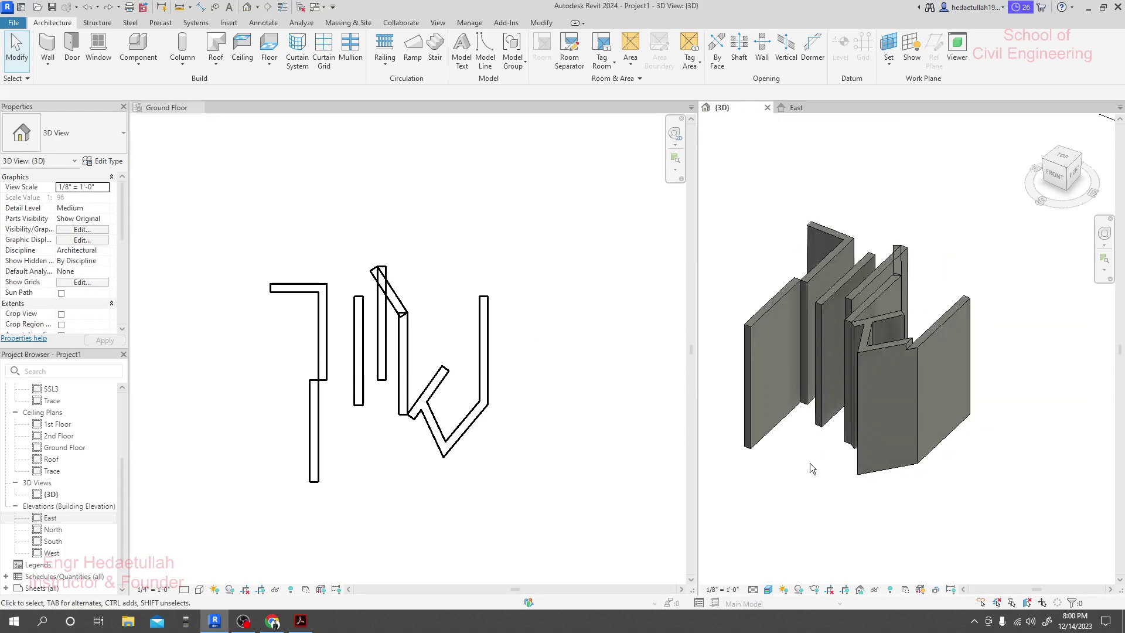